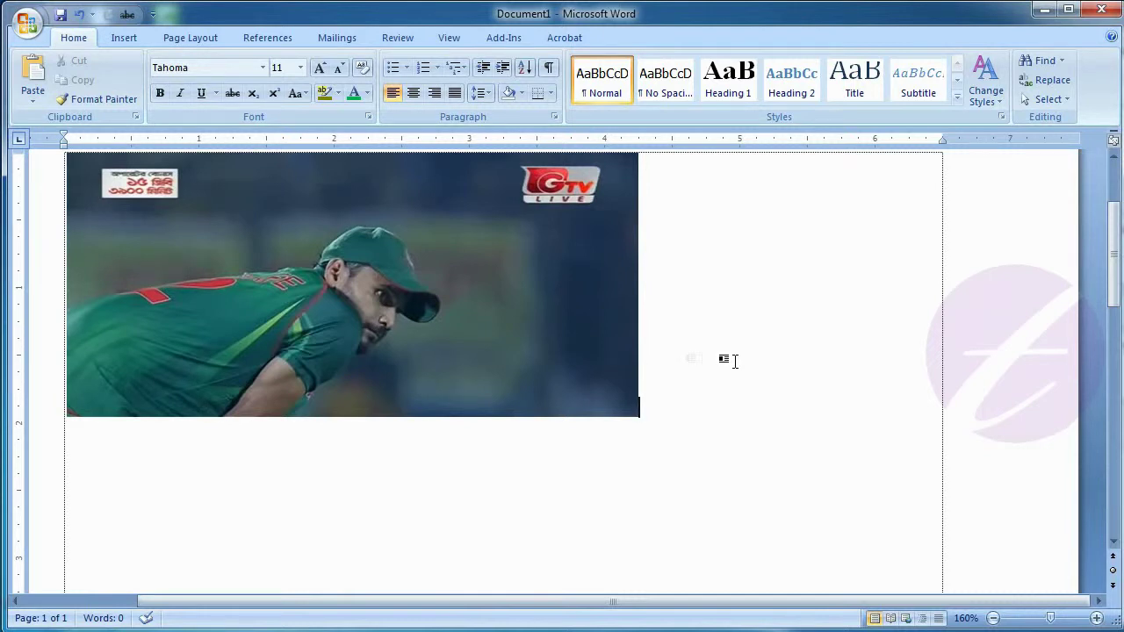
Select the cricketer photo at the top of Document1
left_click(581, 357)
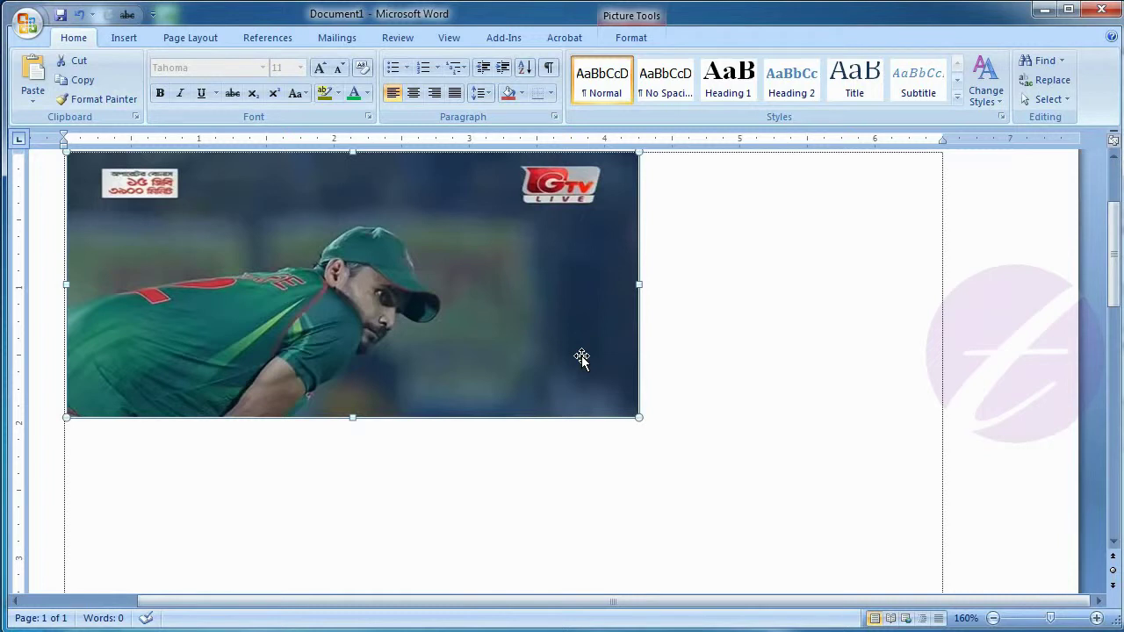
Reselect the cricket photo and bring up the Picture Tools Format ribbon
left_click(738, 348)
left_click(537, 305)
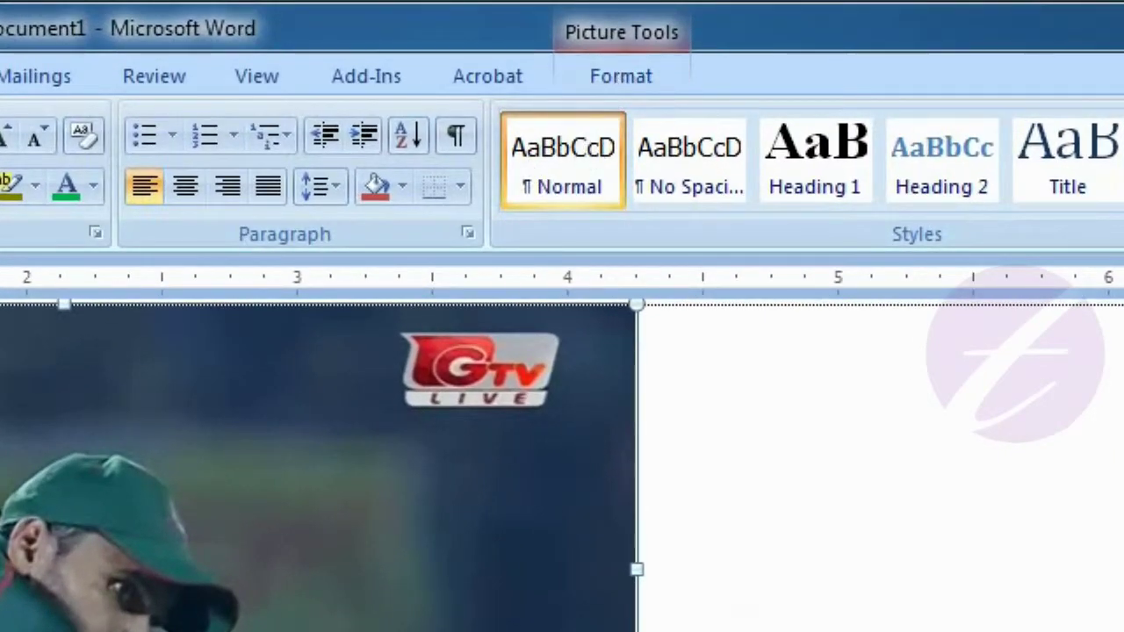
key("Escape")
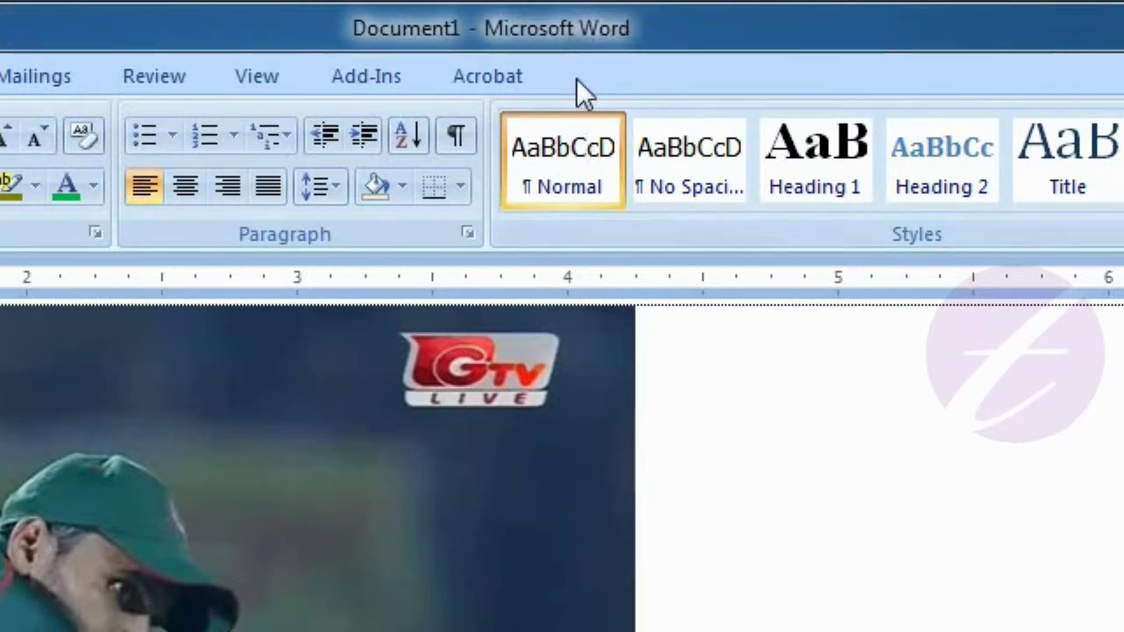
left_click(502, 579)
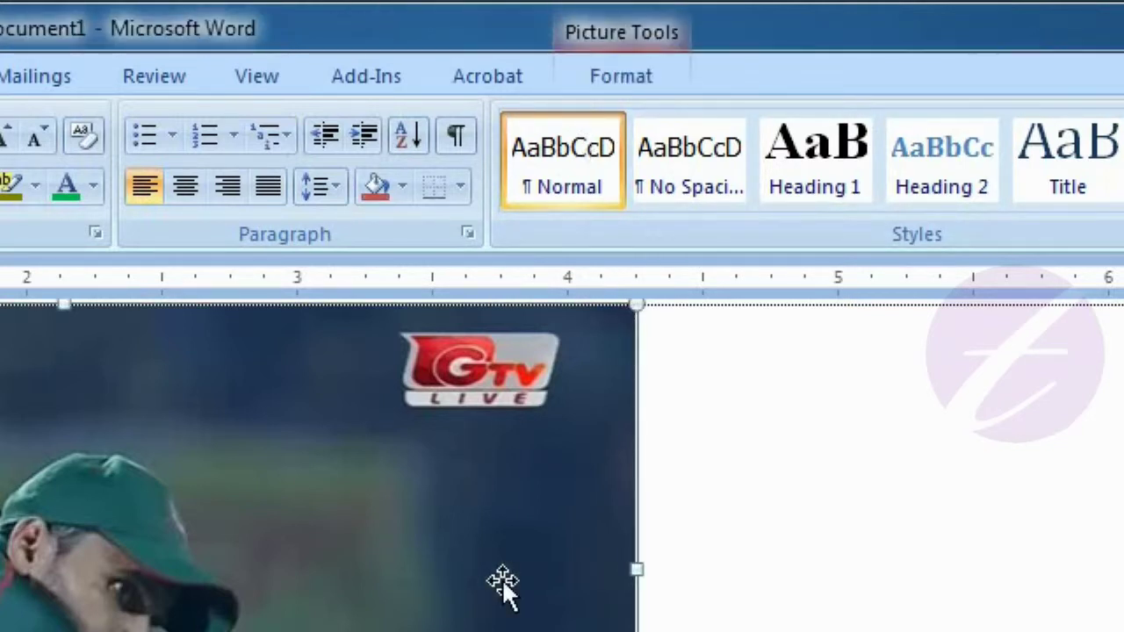
left_click(640, 79)
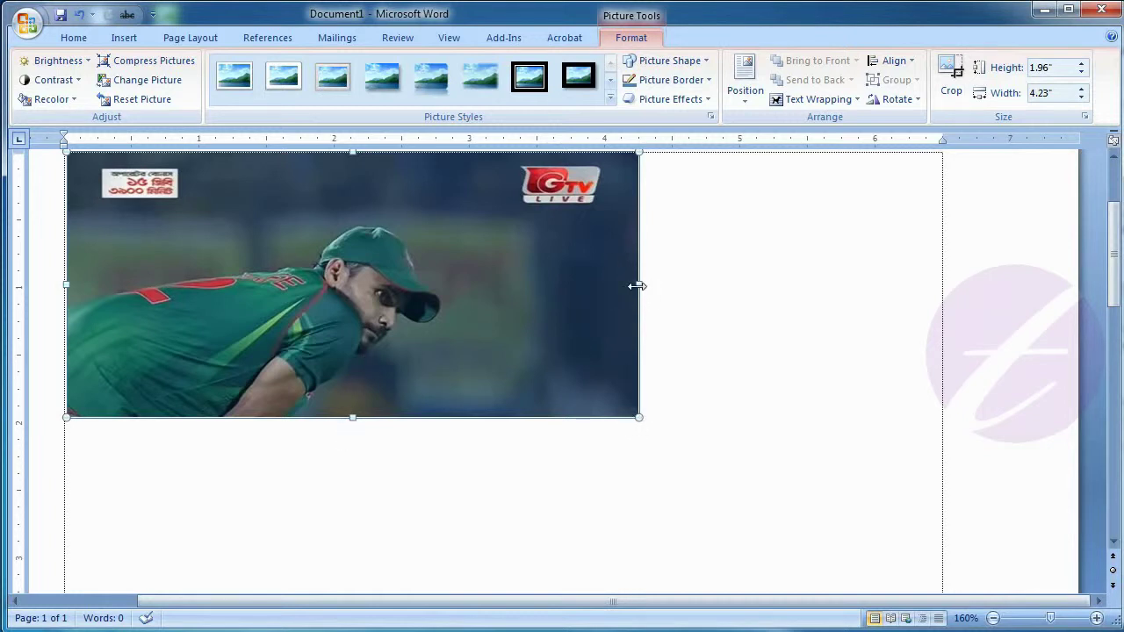
Drag the photo's side, bottom, corner and top handles, ending at 1.64" high by 3.97" wide
left_click_drag(639, 286, 537, 297)
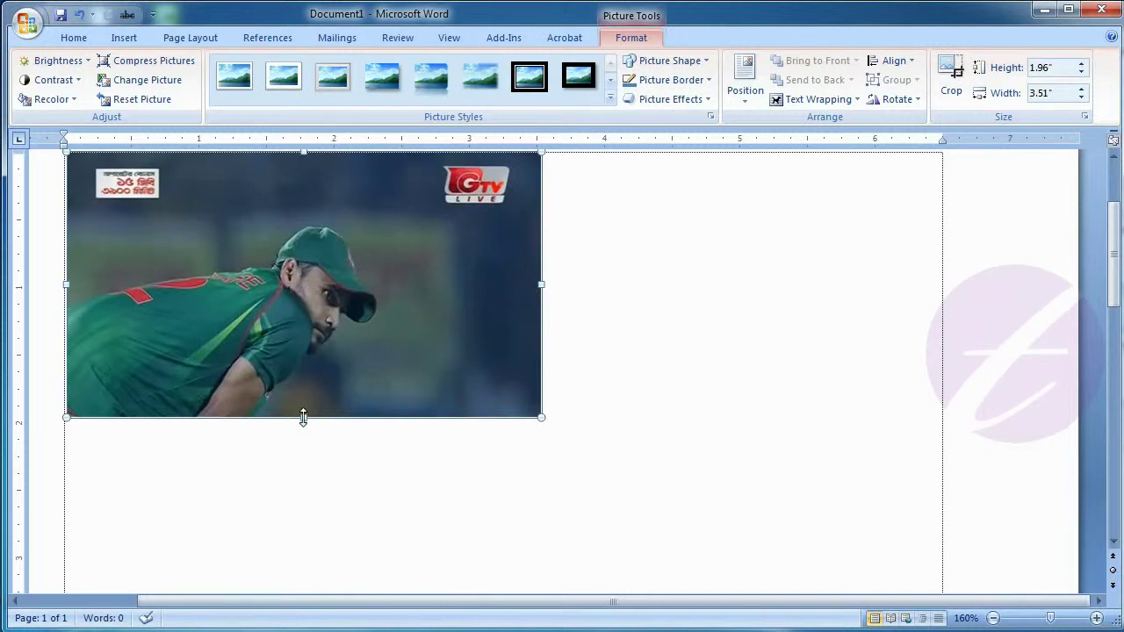
left_click_drag(302, 422, 302, 514)
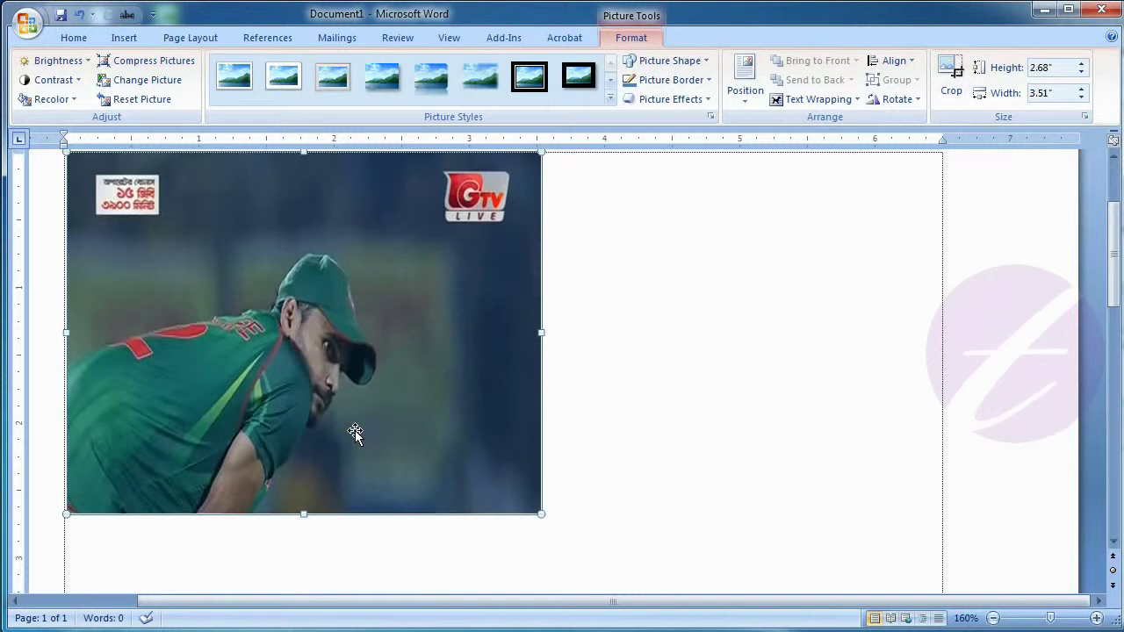
left_click_drag(539, 517, 745, 490)
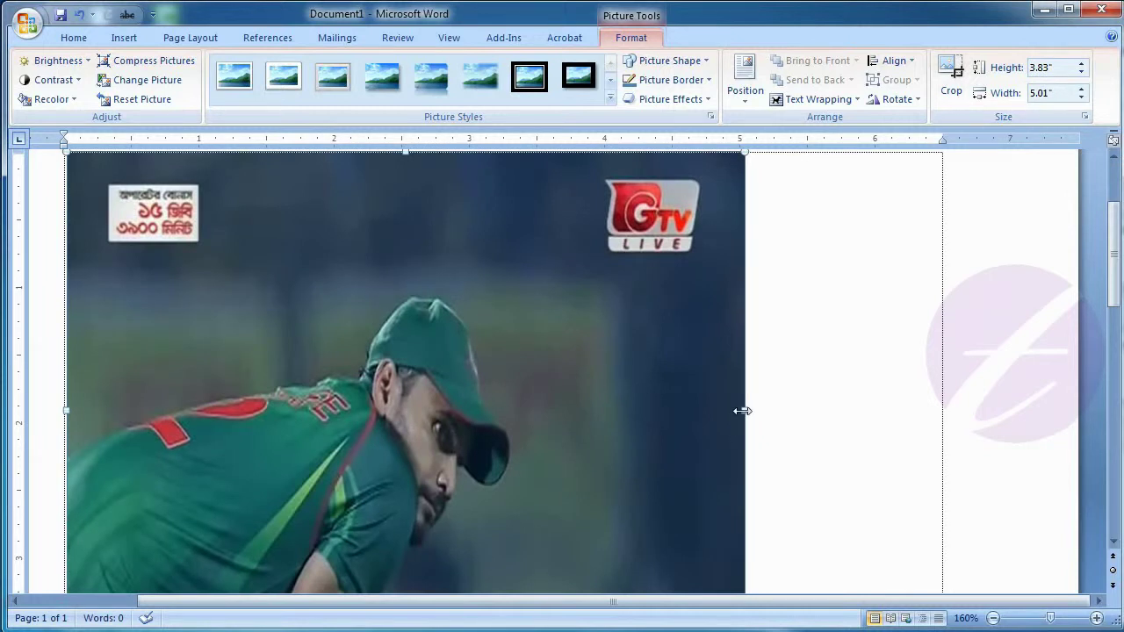
left_click_drag(401, 151, 411, 449)
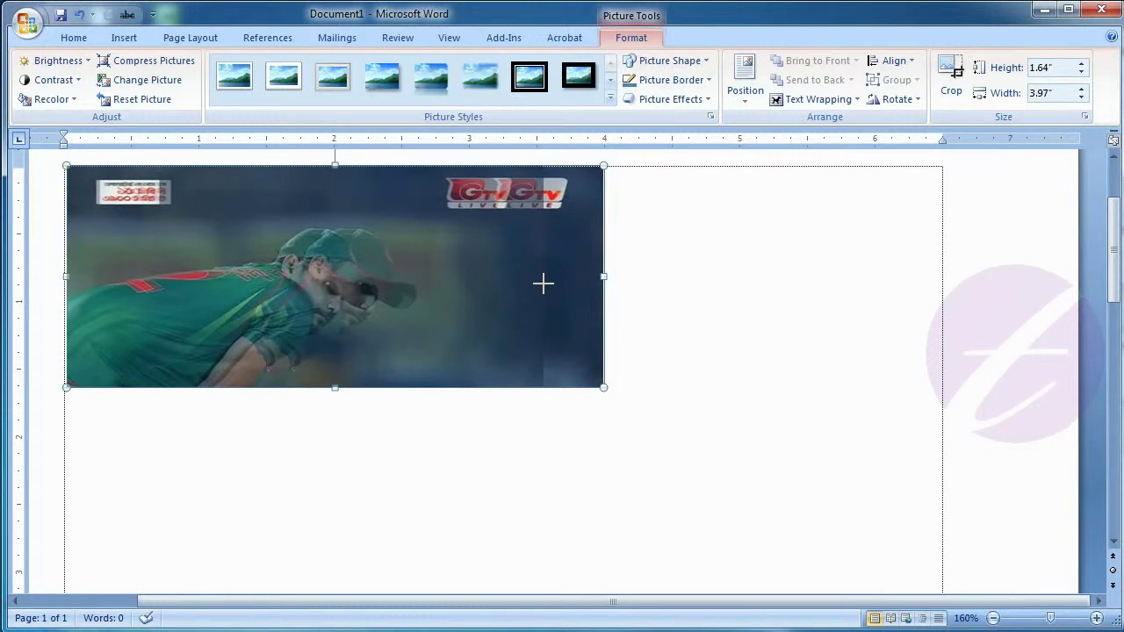
Restore the photo's proportions, then raise its height to about 2" and width to 4.7"
left_click_drag(542, 282, 543, 279)
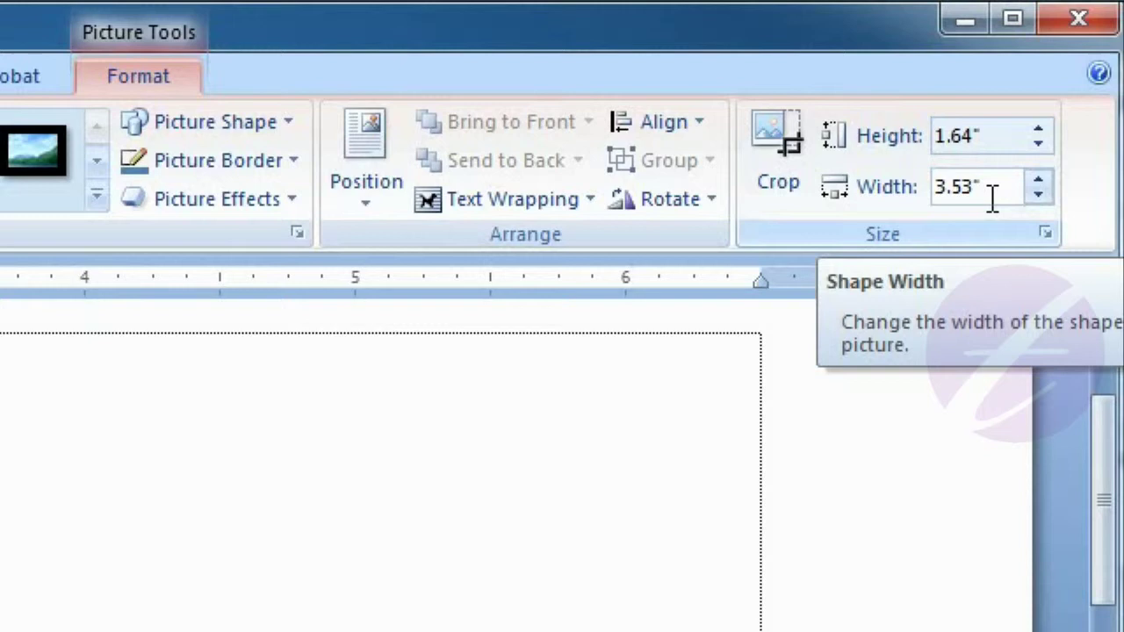
left_click(992, 198)
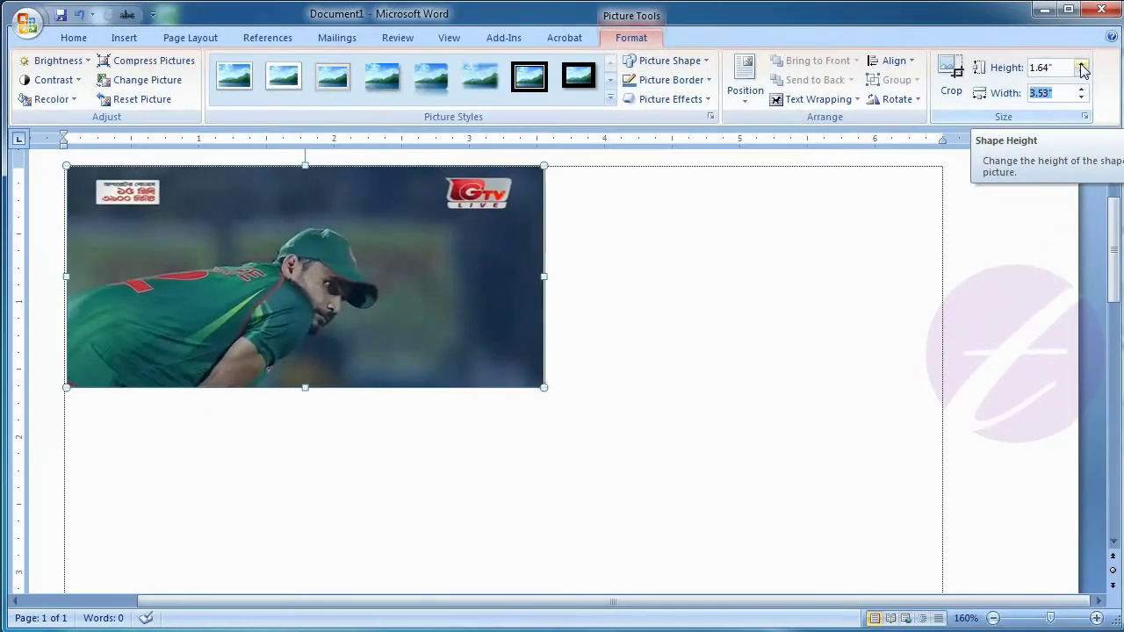
left_click(1063, 93)
left_click(1063, 94)
left_click(1082, 67)
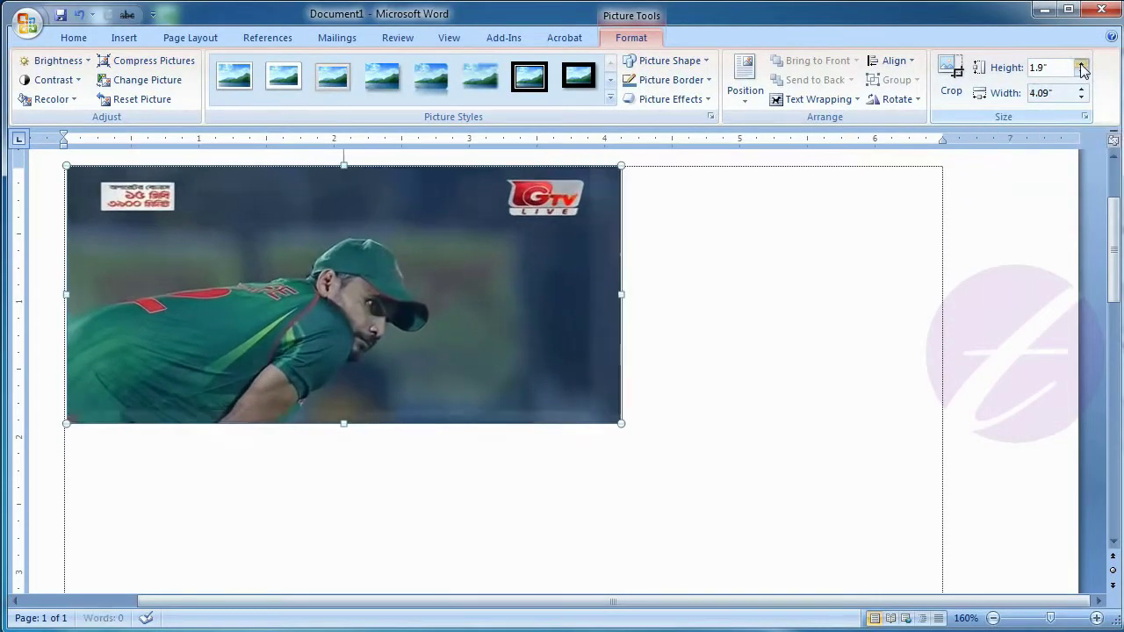
left_click(1082, 67)
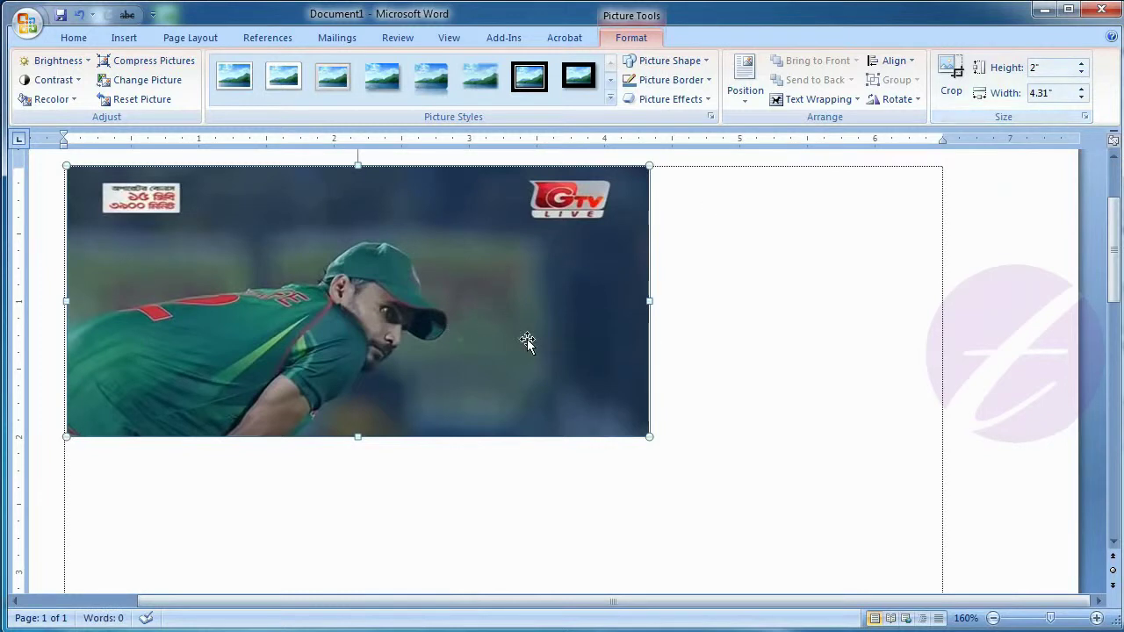
left_click(1083, 89)
left_click(1083, 89)
left_click(1083, 88)
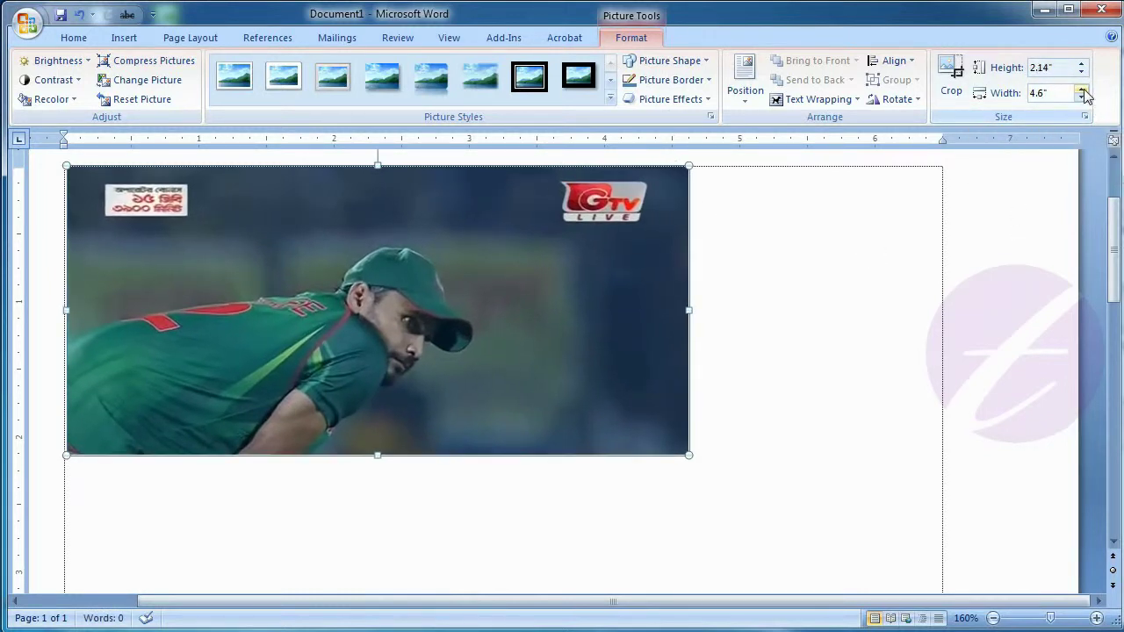
left_click(1082, 89)
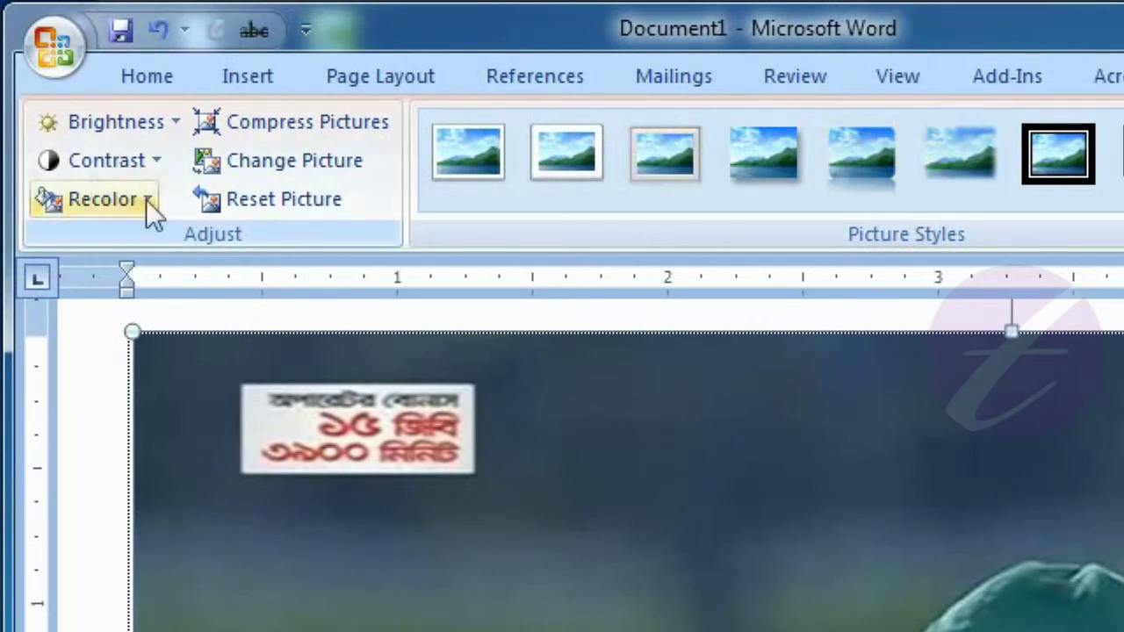
Try +30 % and +10 % brightness on the photo, finally settling on -10 %
left_click(167, 136)
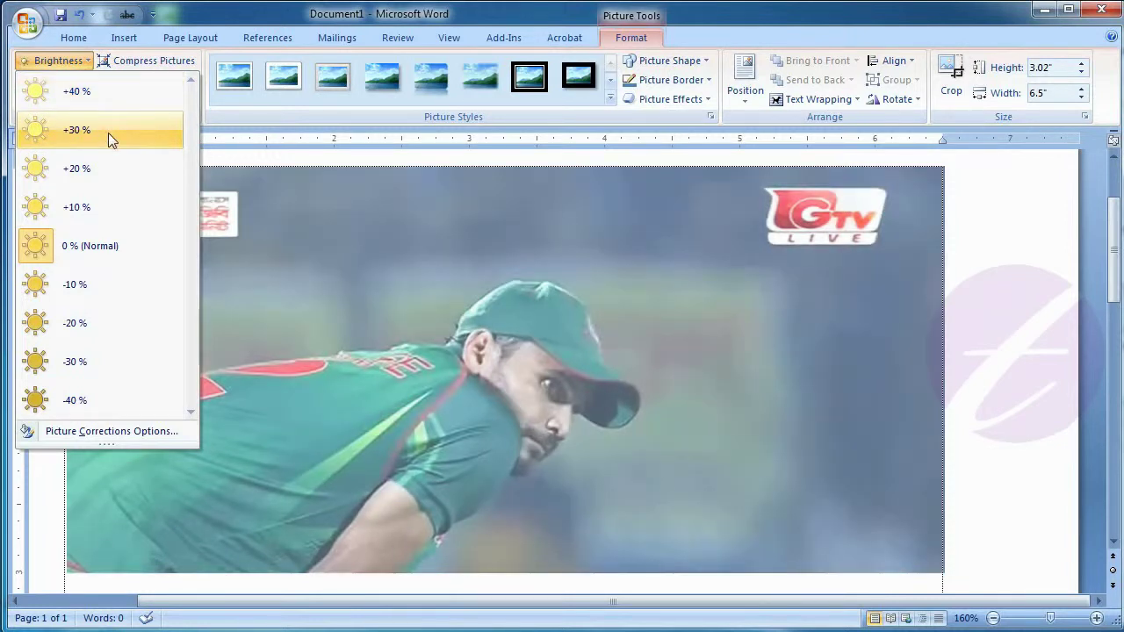
left_click(108, 133)
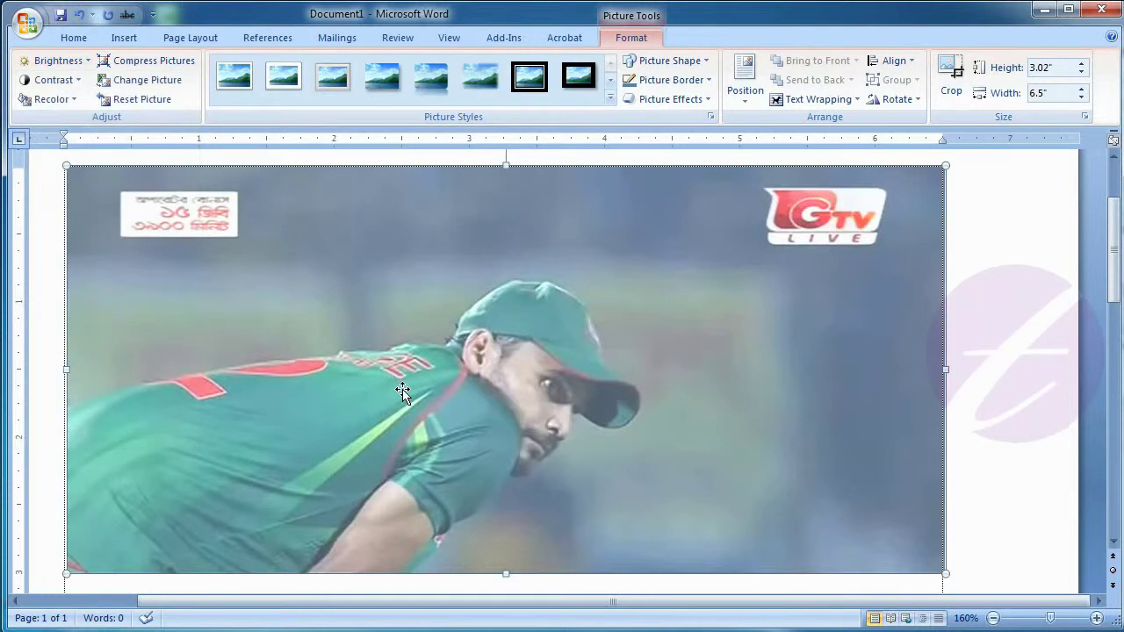
left_click(82, 63)
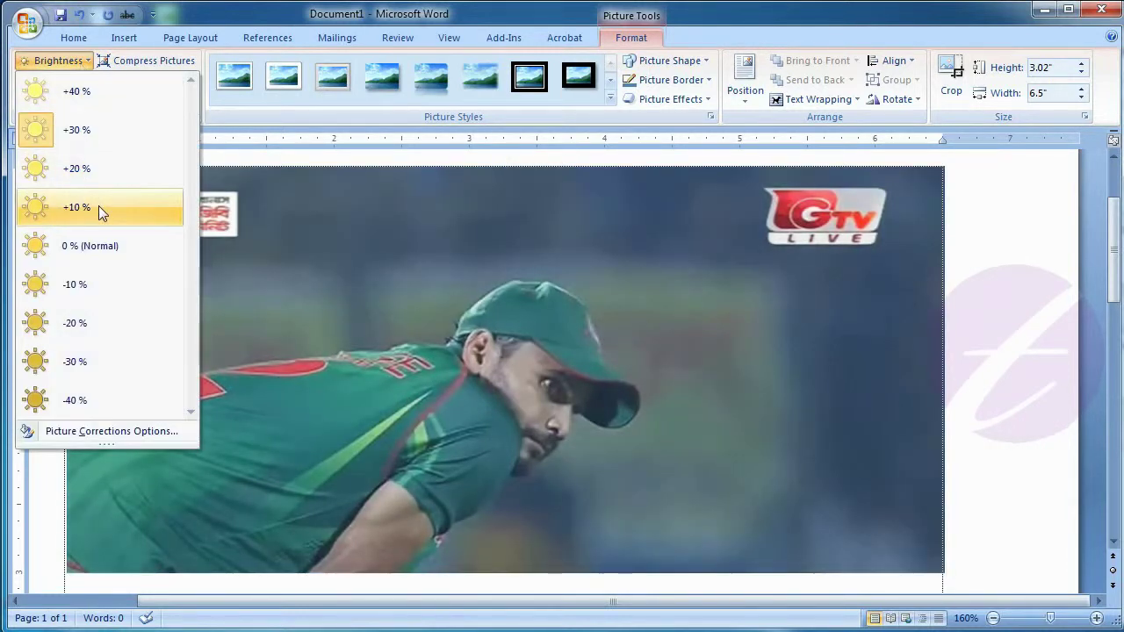
left_click(98, 205)
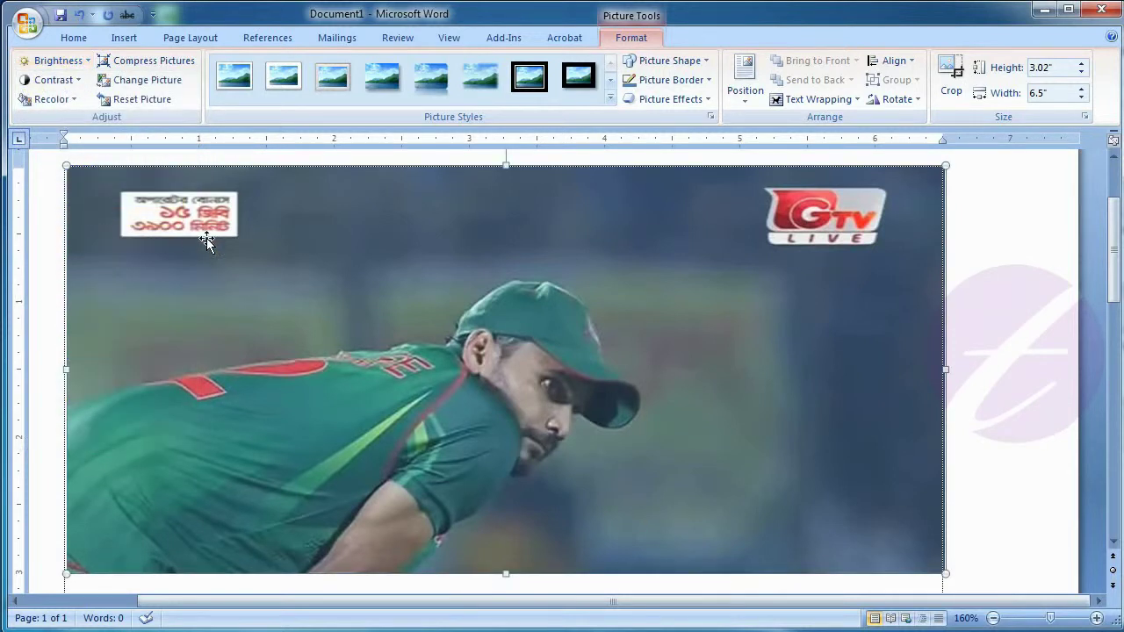
left_click(68, 64)
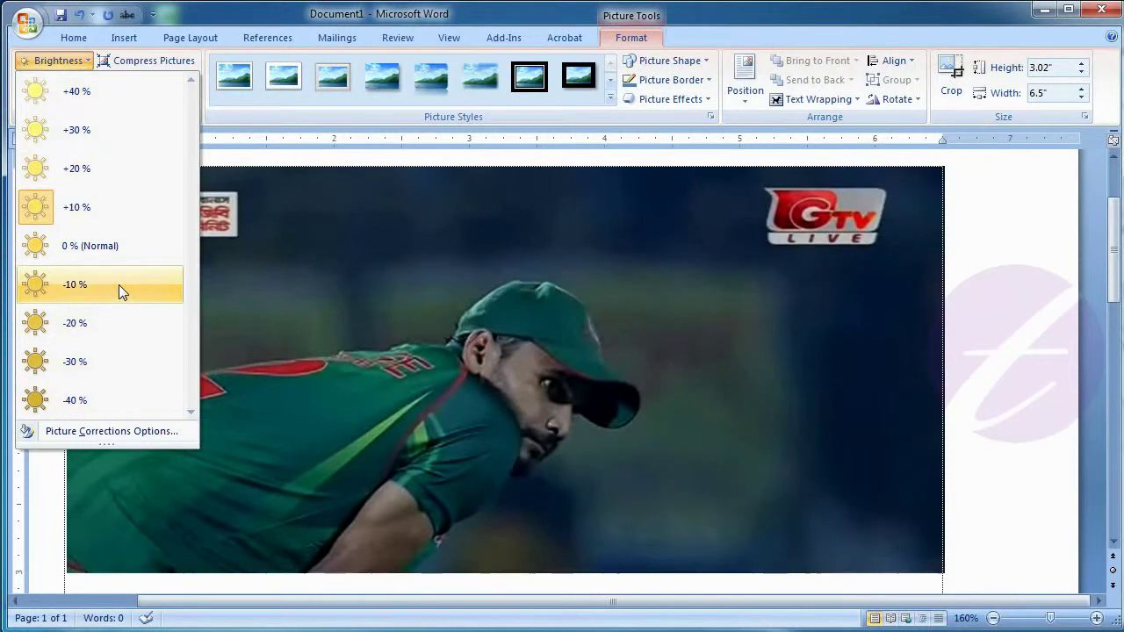
left_click(118, 285)
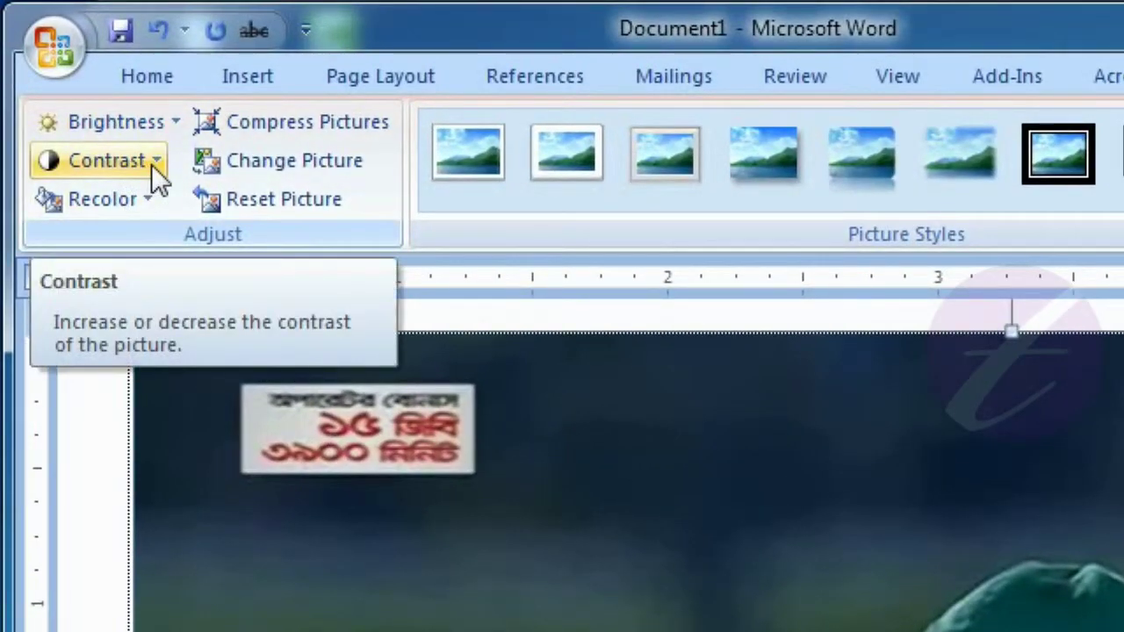
Raise the photo's contrast by 10 % and preview the recolour options
left_click(151, 165)
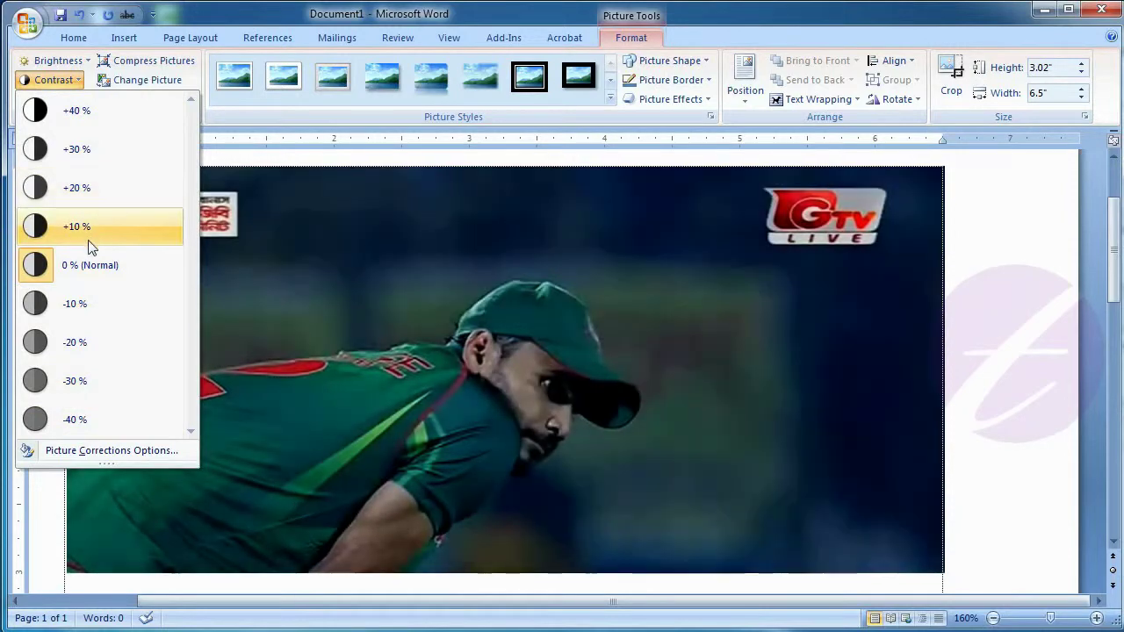
left_click(91, 237)
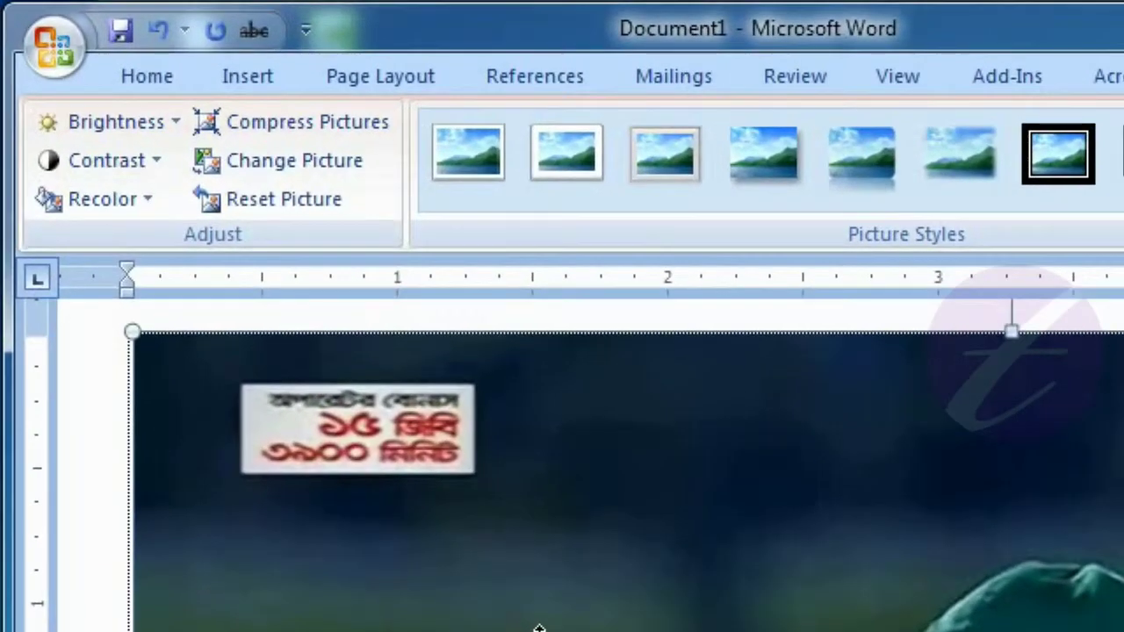
left_click(150, 200)
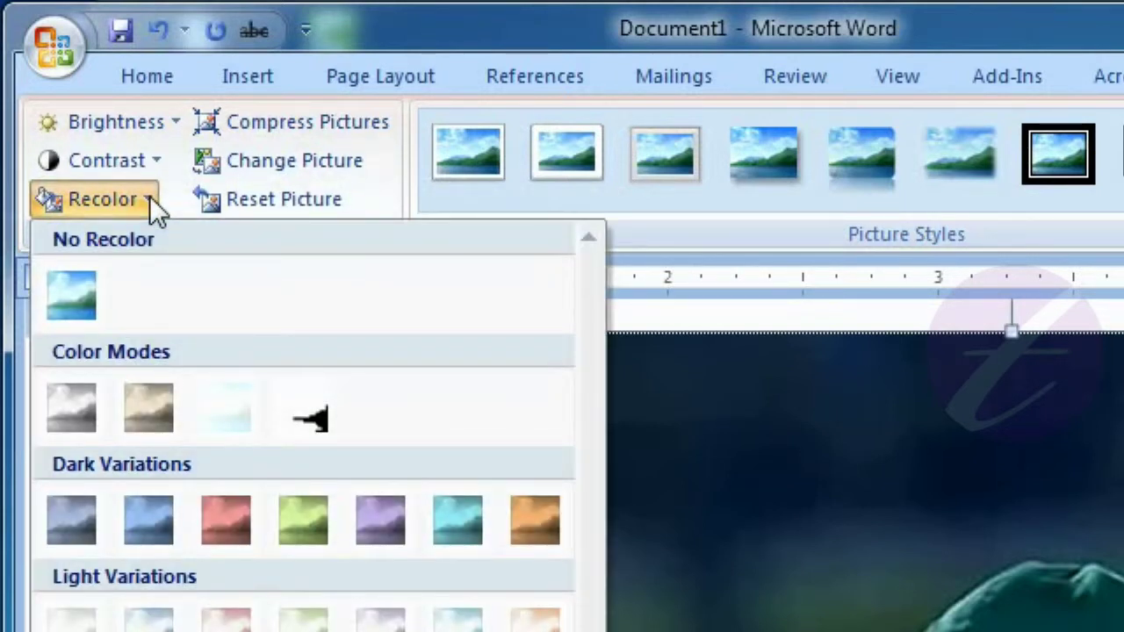
left_click(381, 27)
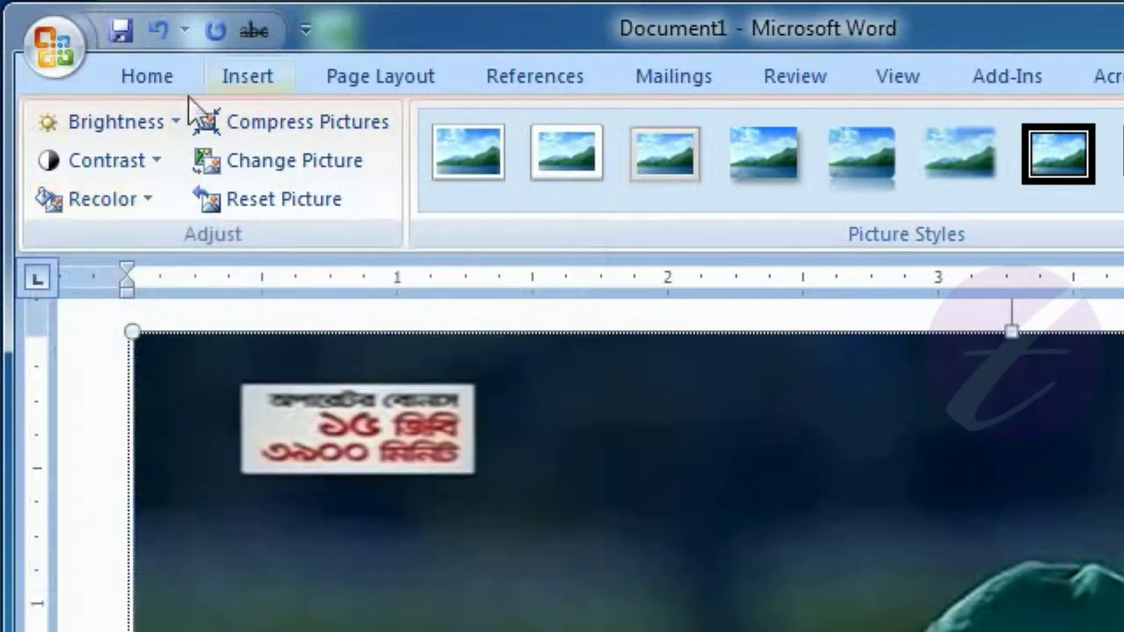
Reset the photo's brightness and contrast both to 0 % (Normal)
left_click(161, 122)
left_click(160, 485)
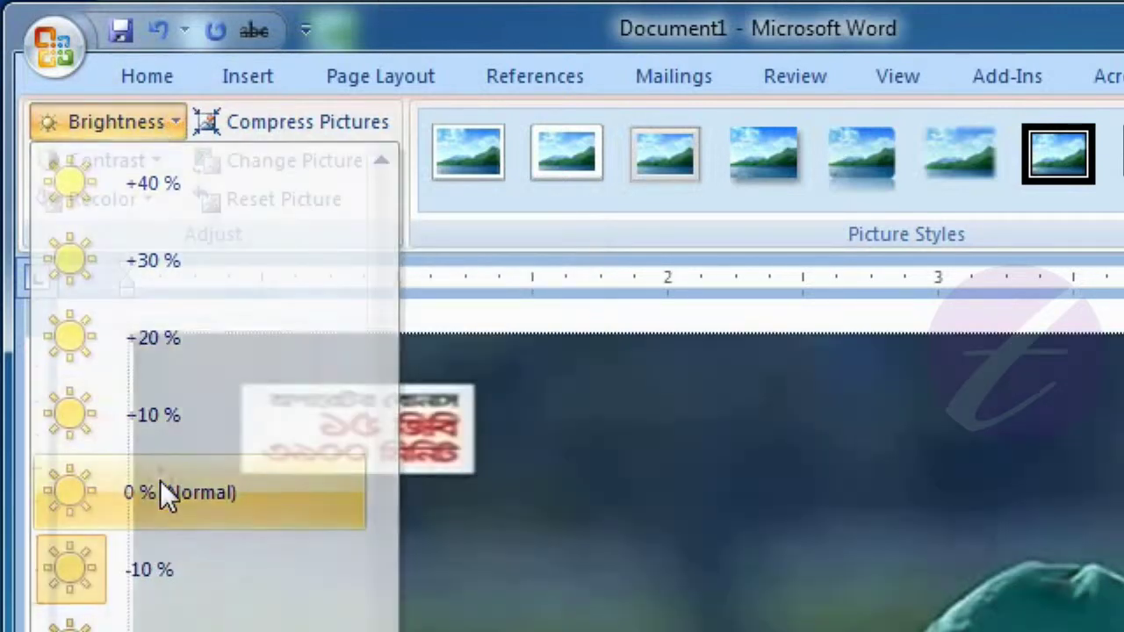
left_click(151, 163)
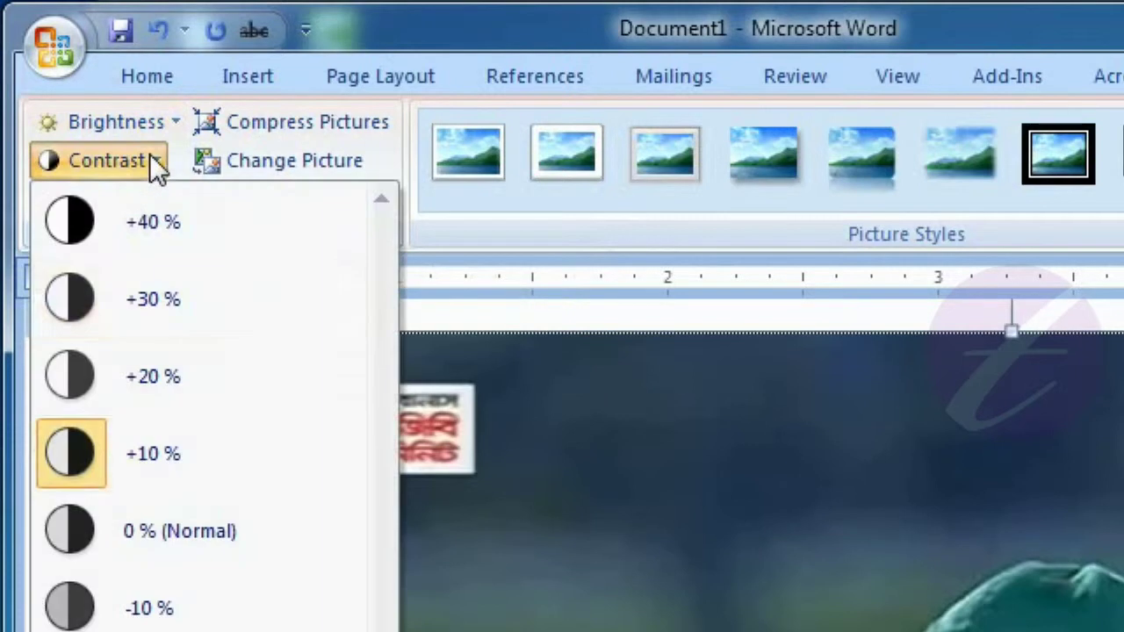
left_click(208, 535)
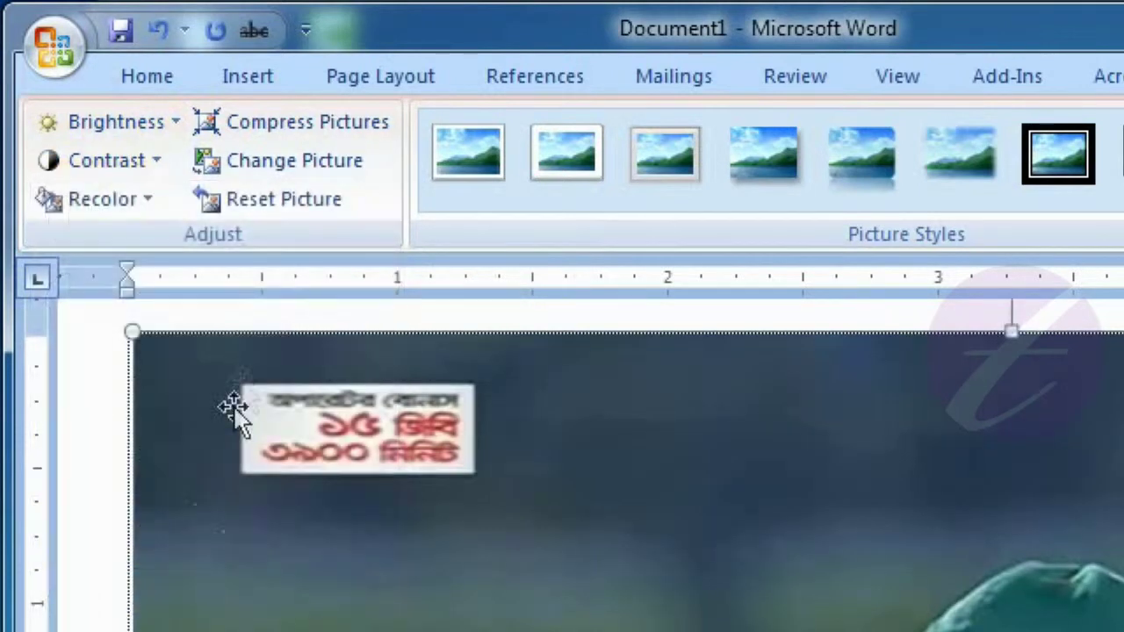
left_click(154, 205)
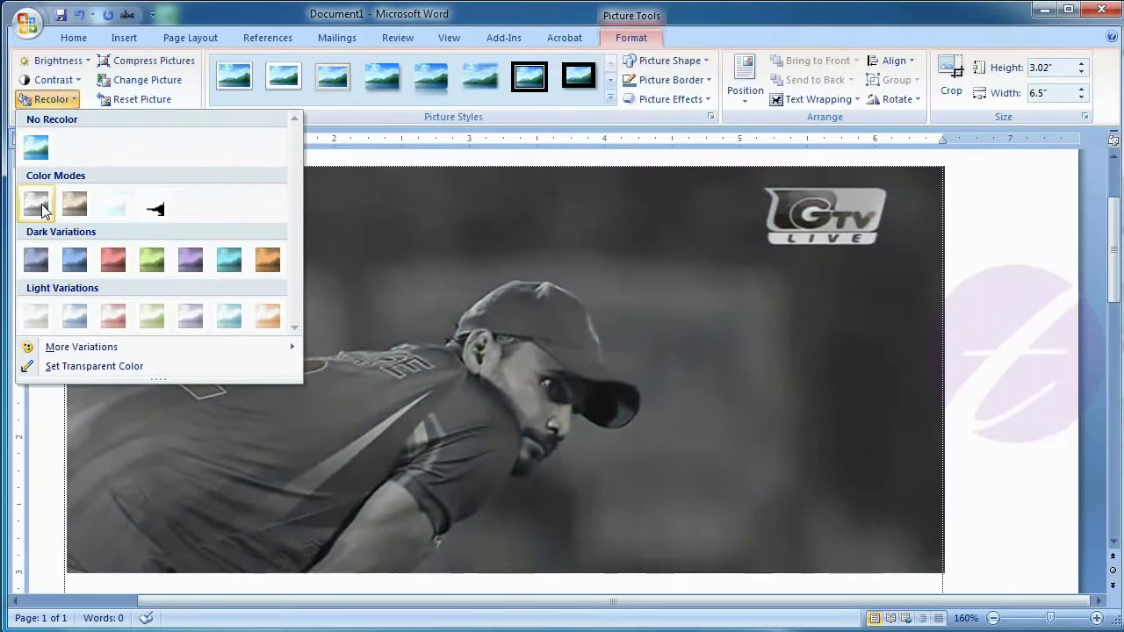
Apply Grayscale to the photo, then restore its colours with No Recolor
left_click(41, 208)
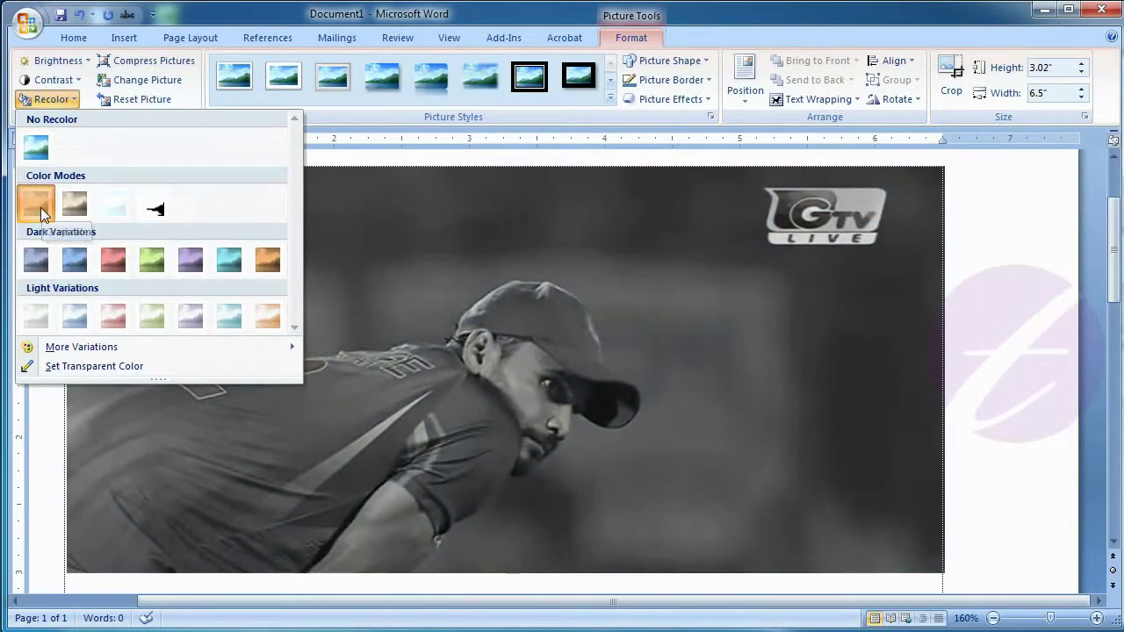
left_click(70, 102)
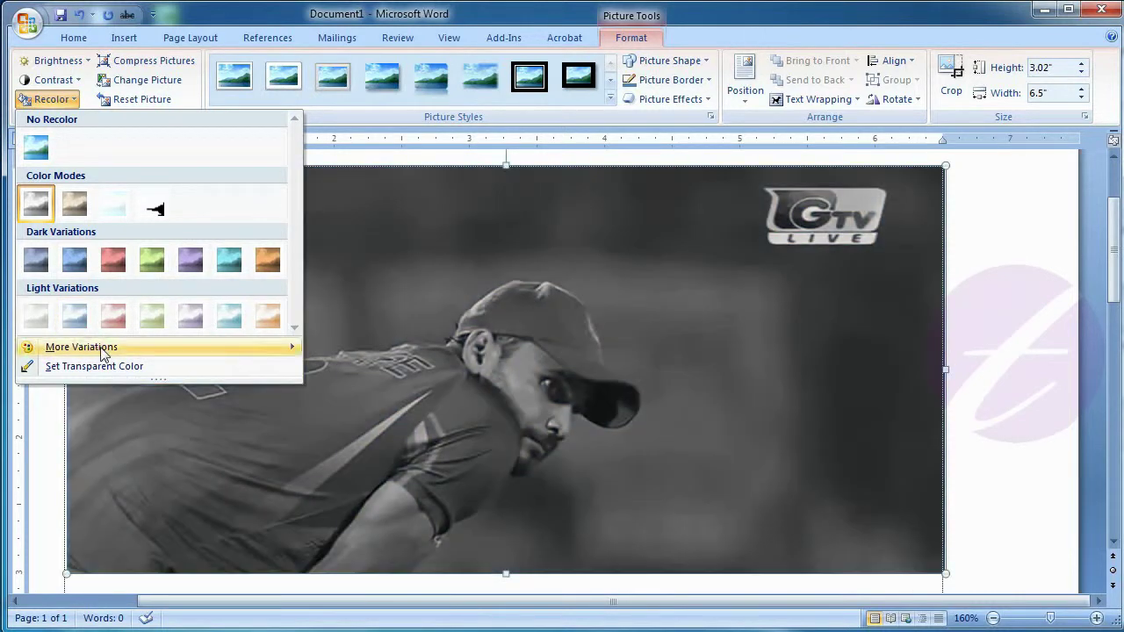
mouse_move(103, 352)
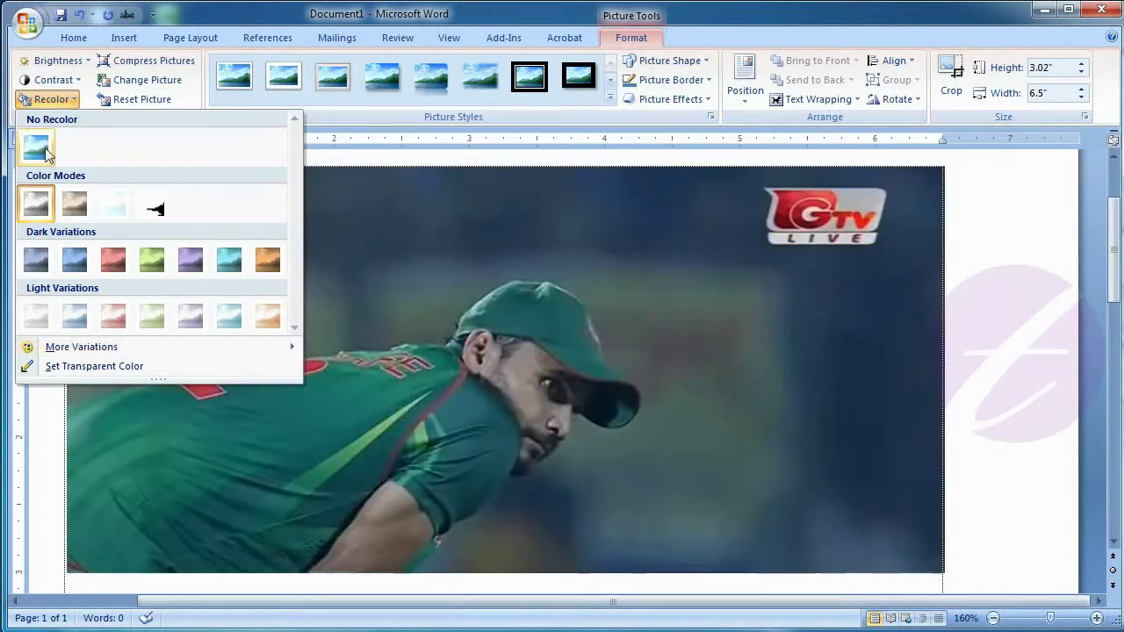
left_click(37, 147)
left_click(50, 99)
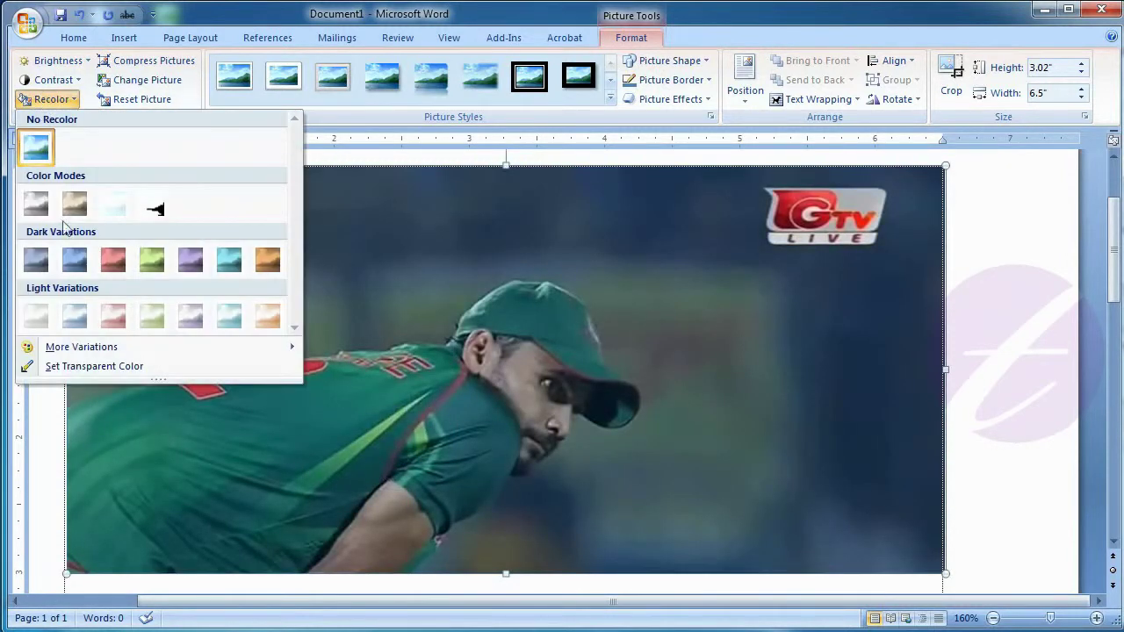
mouse_move(167, 351)
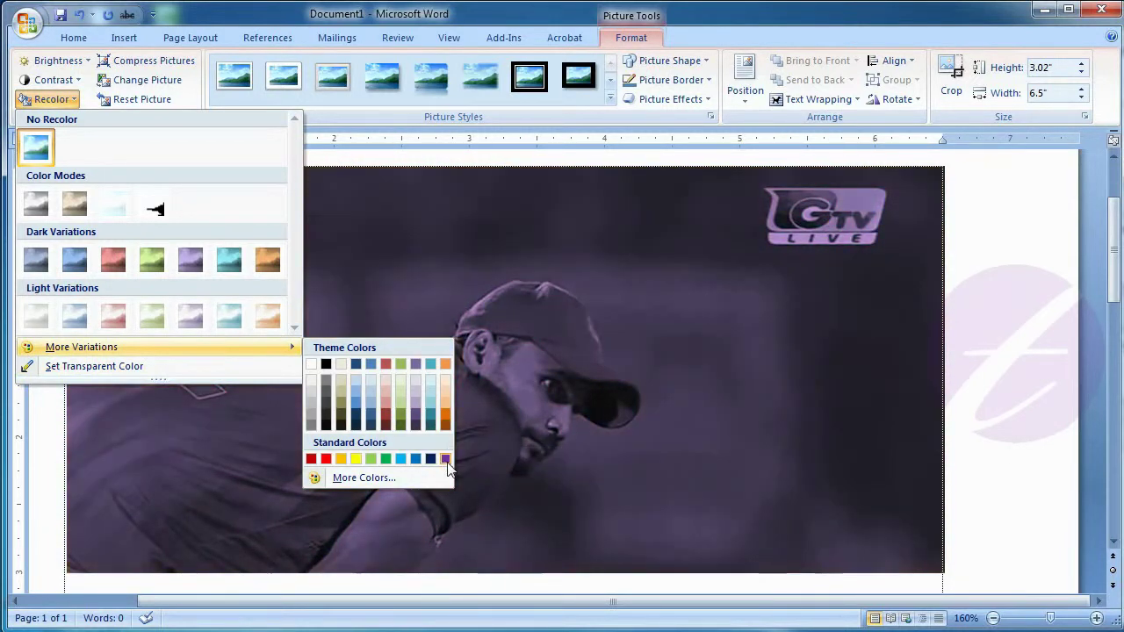
Tint the photo with the purple More Variations colour, then remove it with No Recolor
left_click(445, 459)
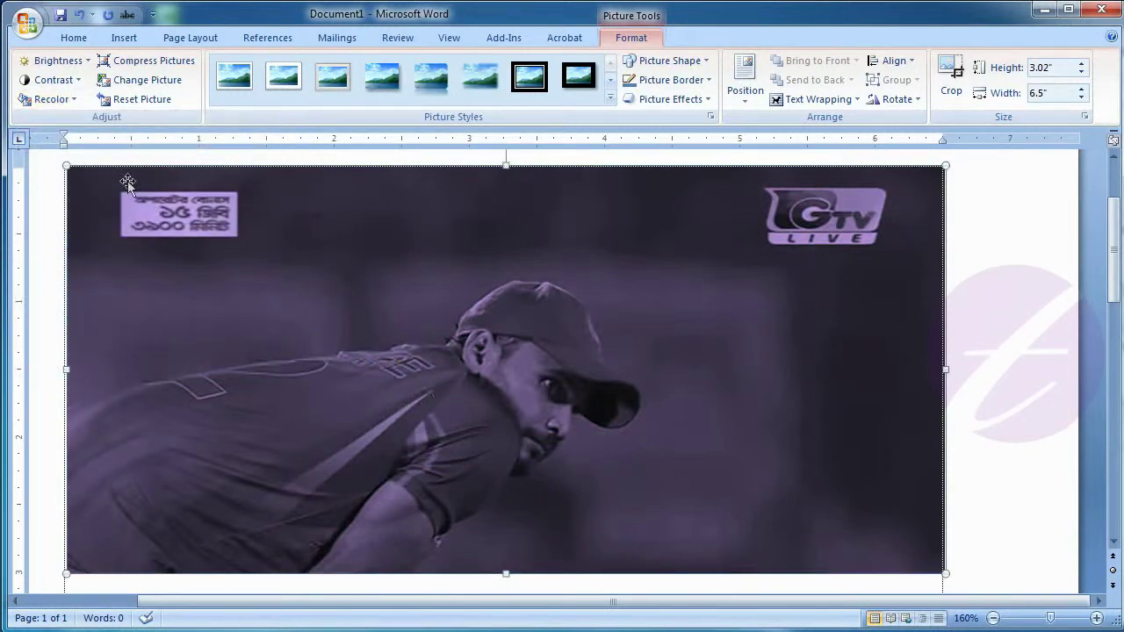
left_click(51, 99)
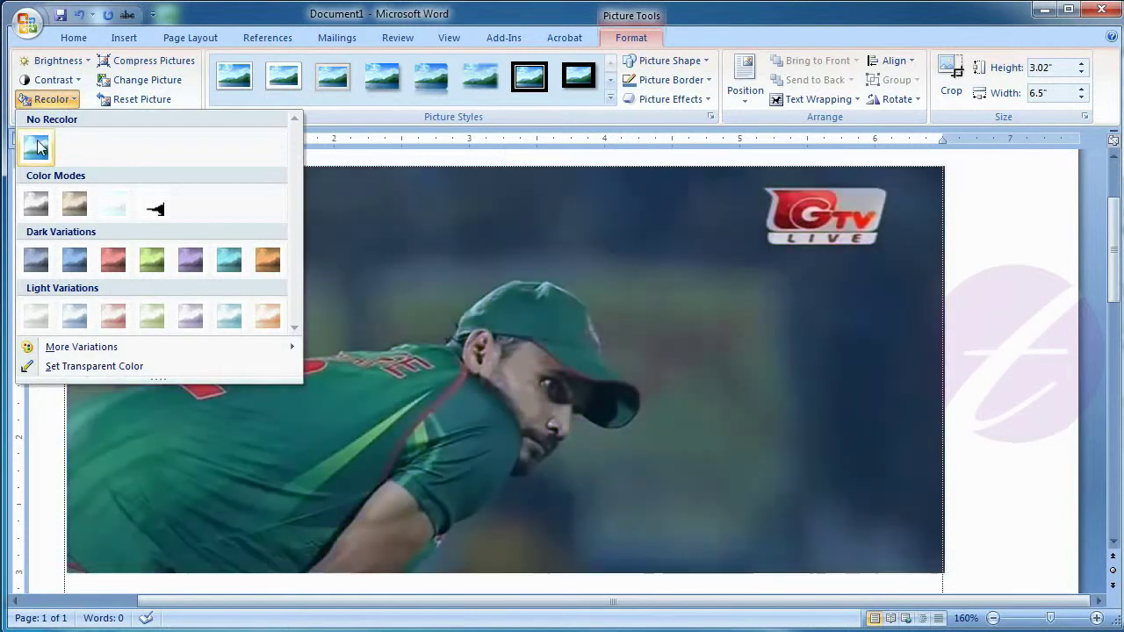
left_click(38, 147)
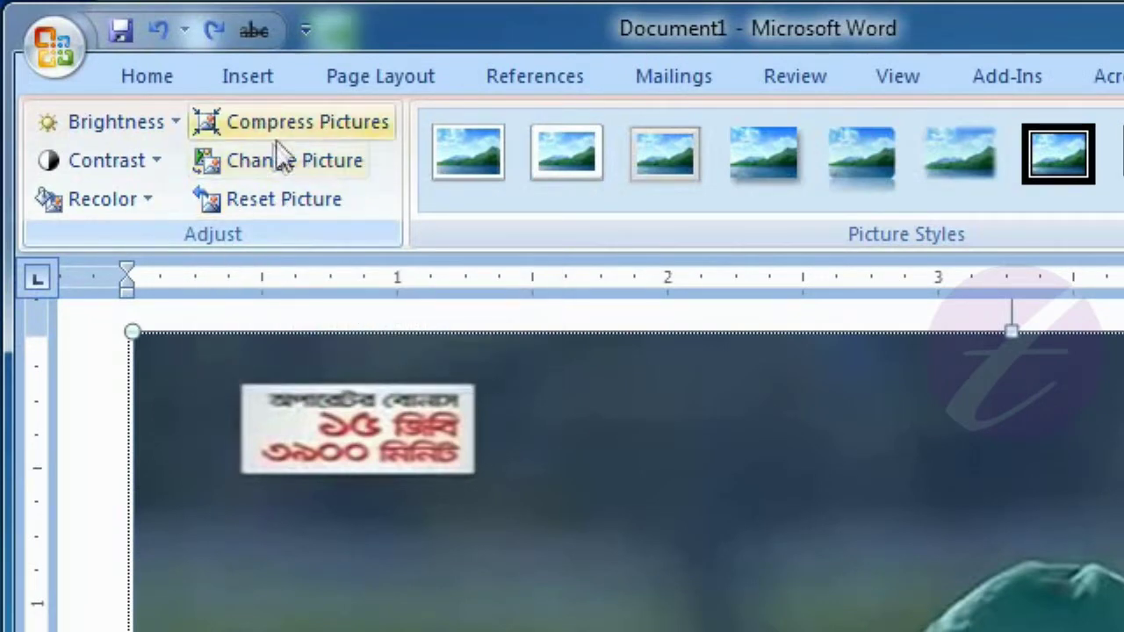
Replace the photo with the abol-tabol-pf.png Bengali-letter graphic
left_click(297, 160)
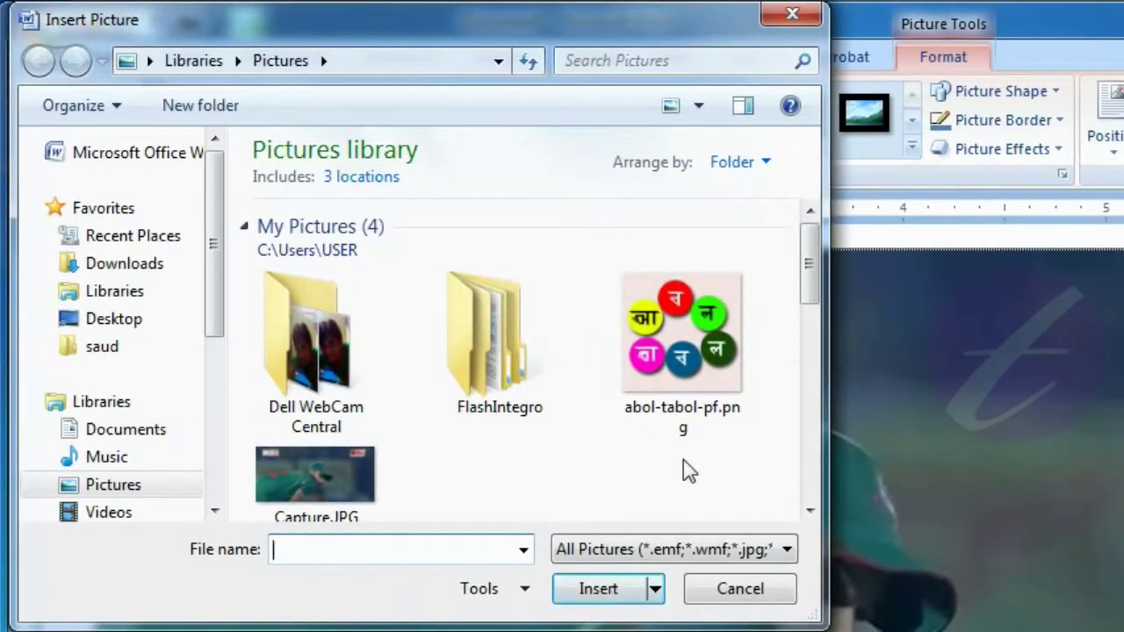
left_click(694, 352)
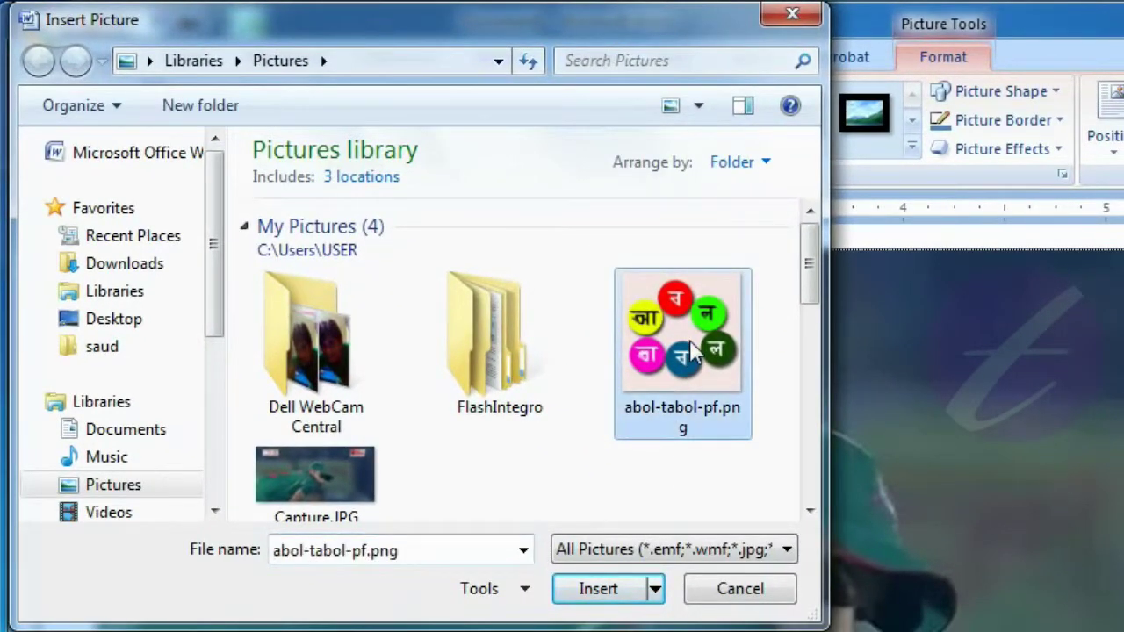
left_click(634, 592)
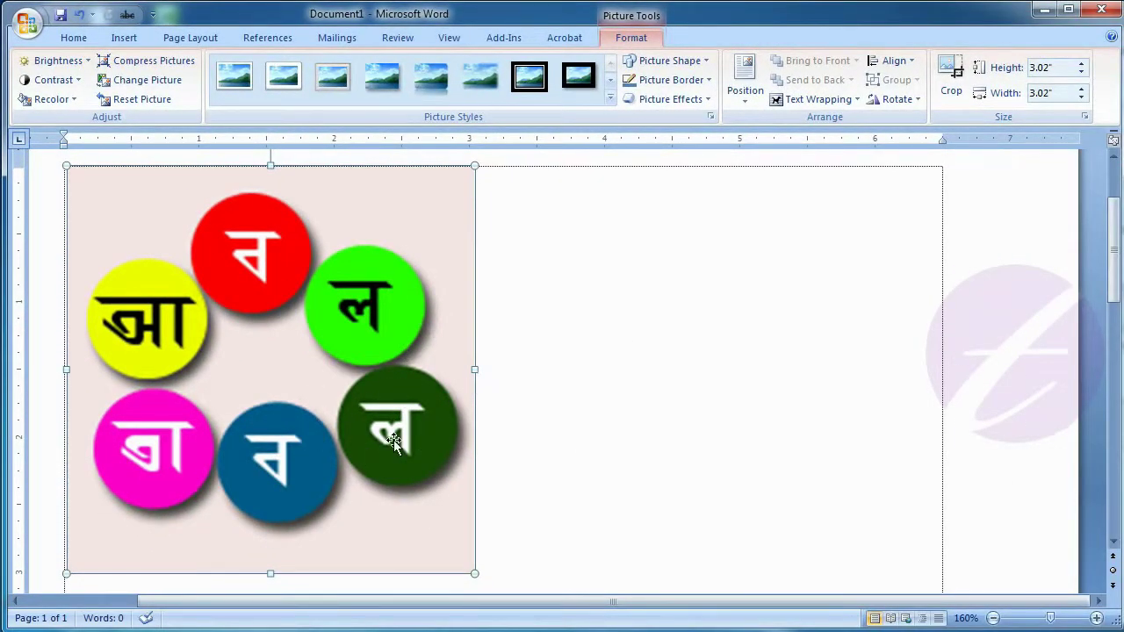
Swap the graphic back to the Capture.JPG cricket photo
left_click(161, 87)
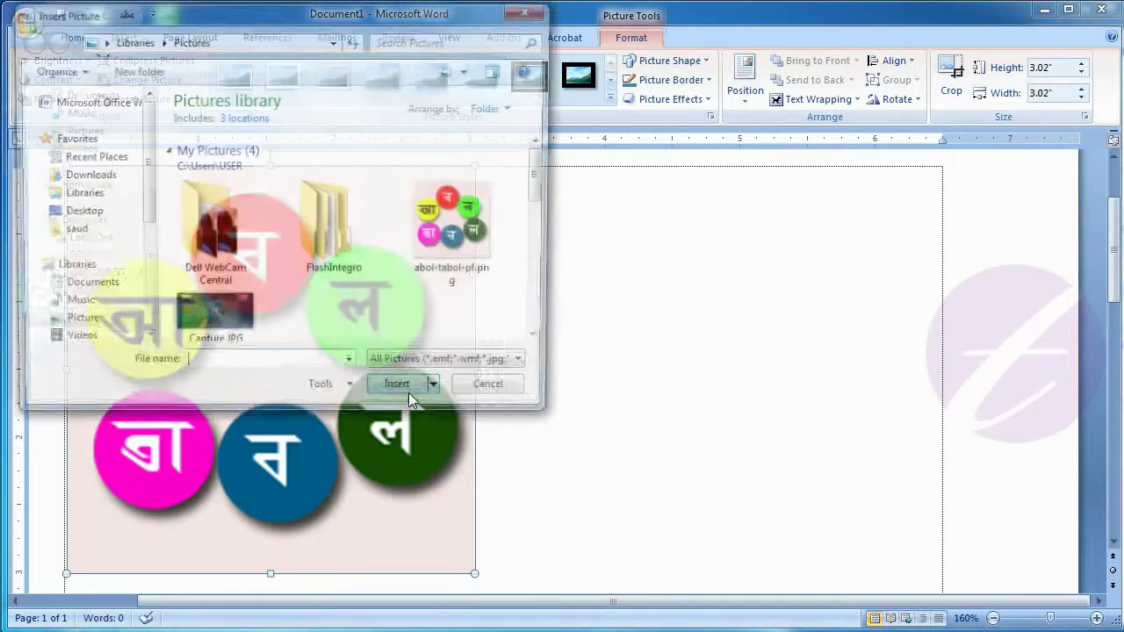
left_click(224, 322)
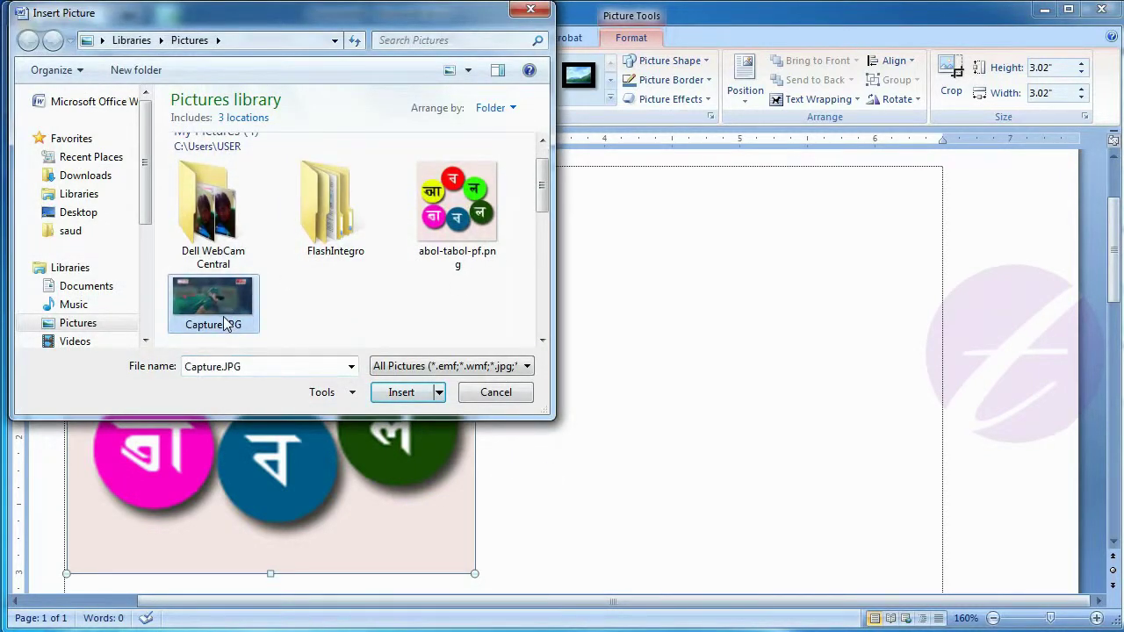
left_click(412, 392)
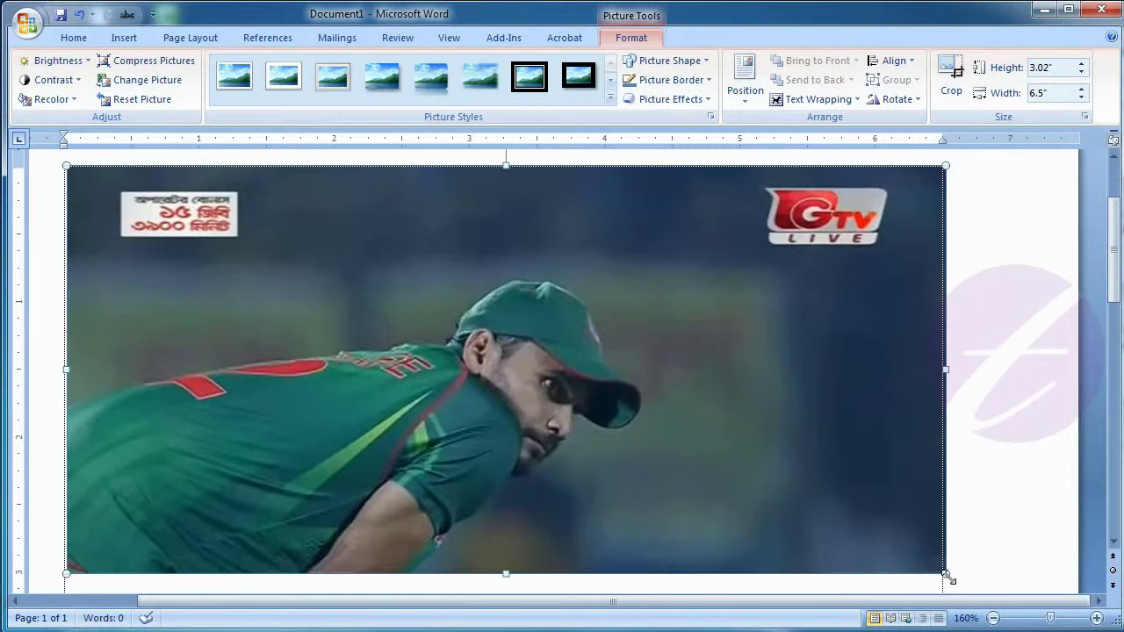
Shrink the photo, reset it to original size, then resize it to 5.58" wide by 2.59" high
left_click_drag(947, 576, 290, 269)
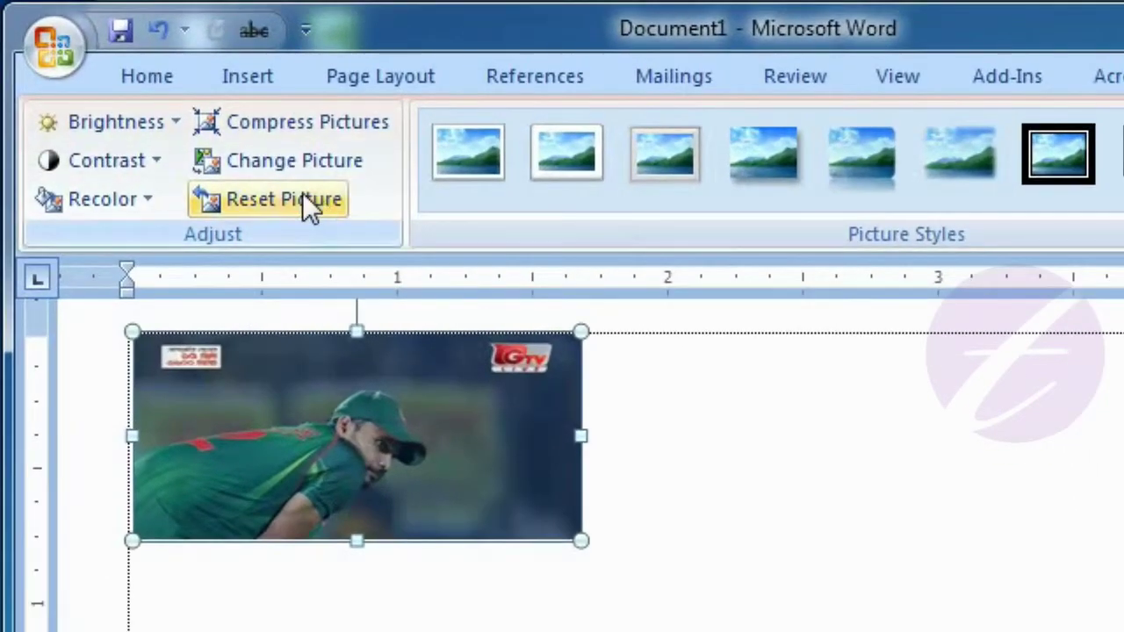
left_click(303, 198)
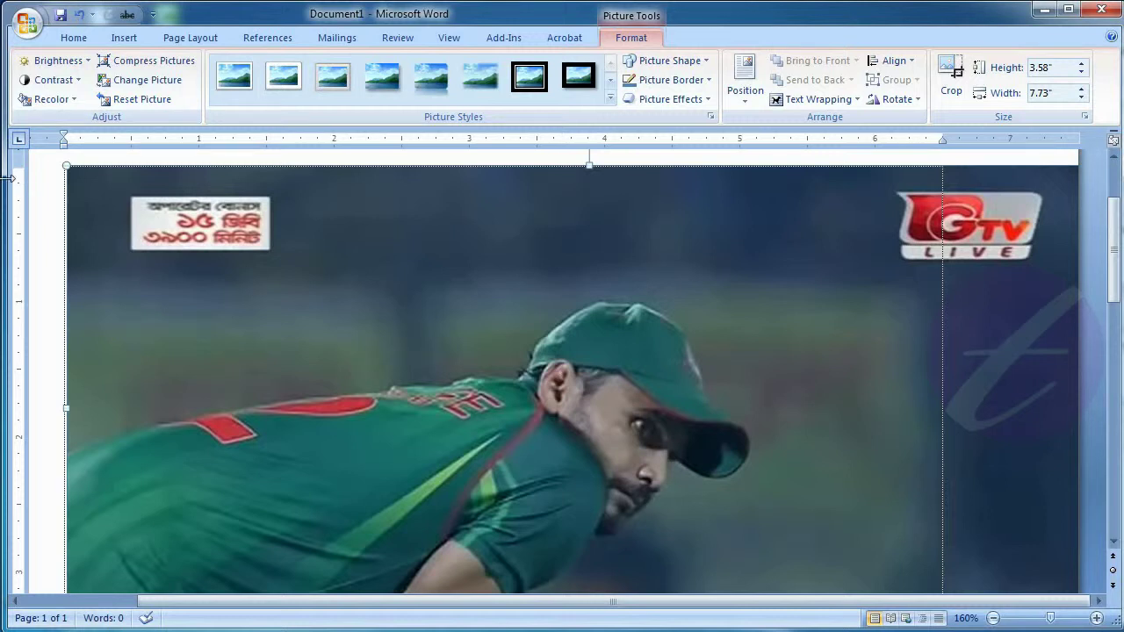
left_click_drag(65, 165, 358, 339)
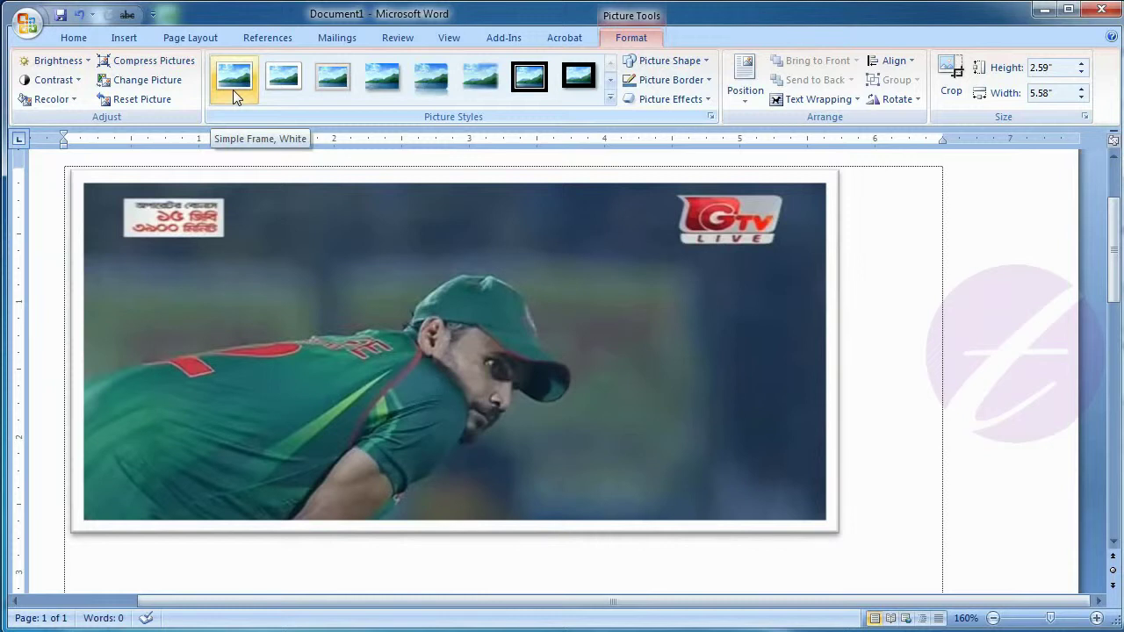
Give the cricket photo a Simple Frame, White picture style and inspect the result
left_click(233, 89)
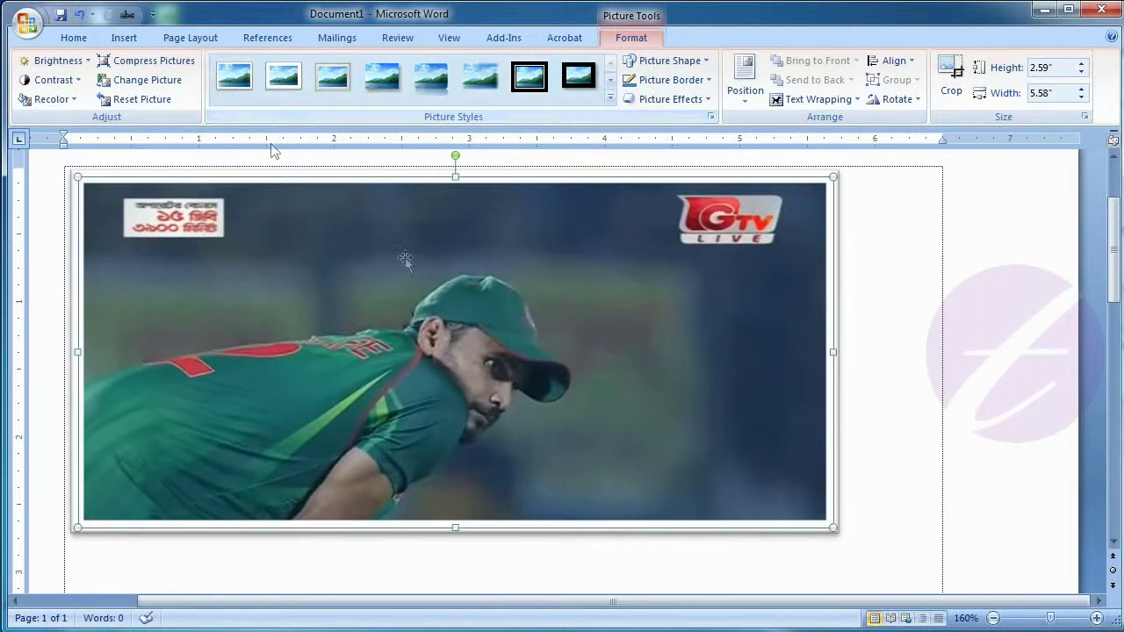
left_click(916, 425)
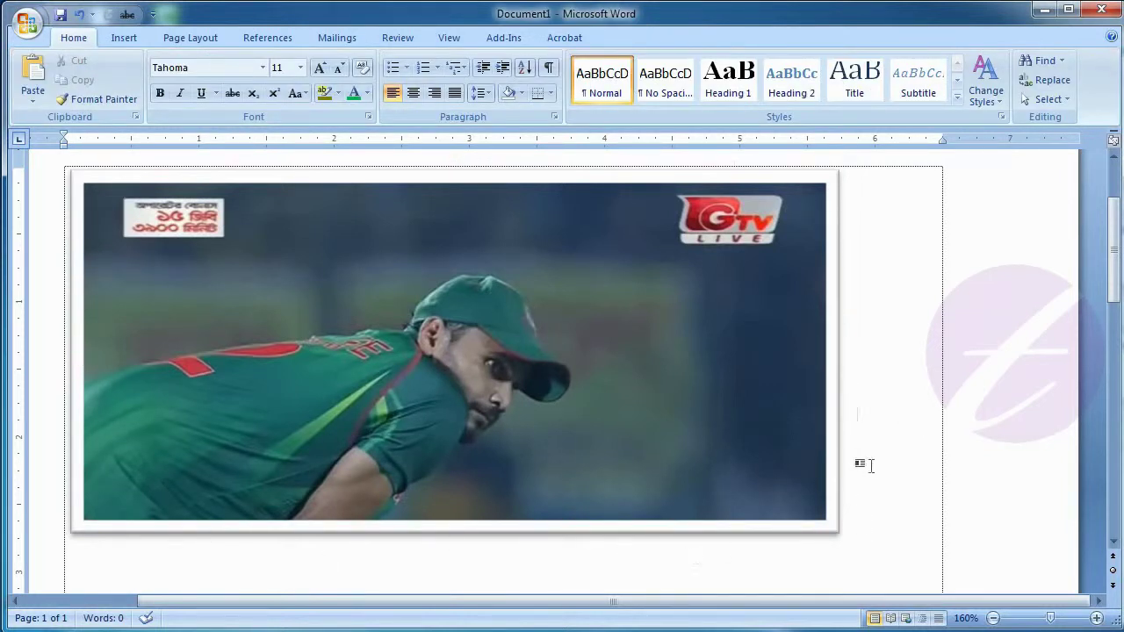
left_click(299, 296)
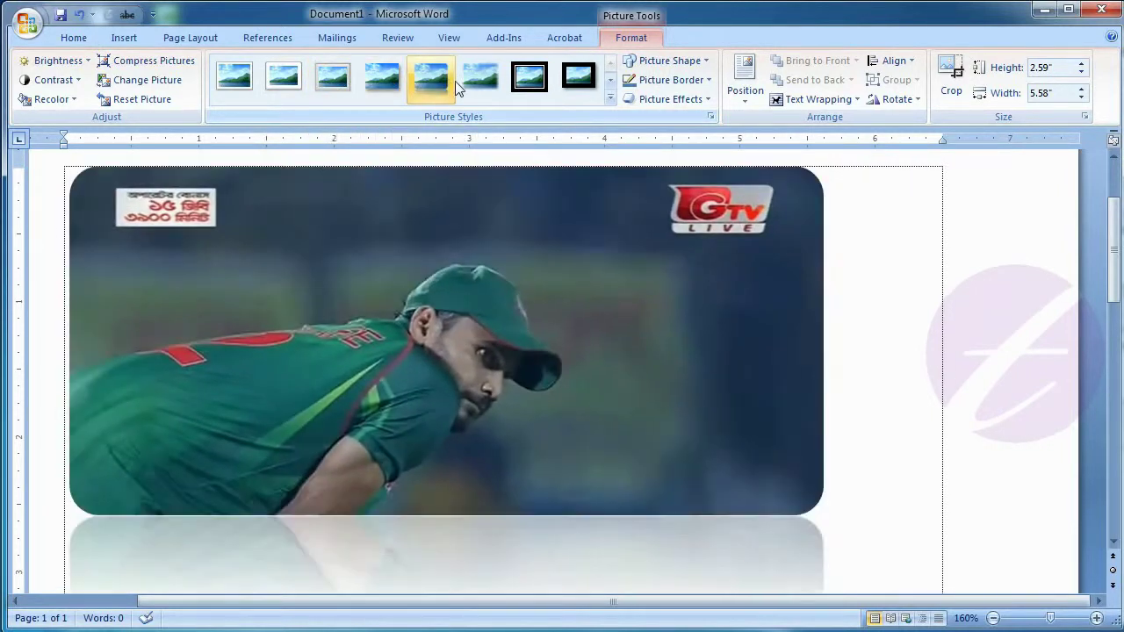
Try Snip Diagonal Corner, oval and Metal Rounded Rectangle styles, undoing the metal frame
left_click(610, 80)
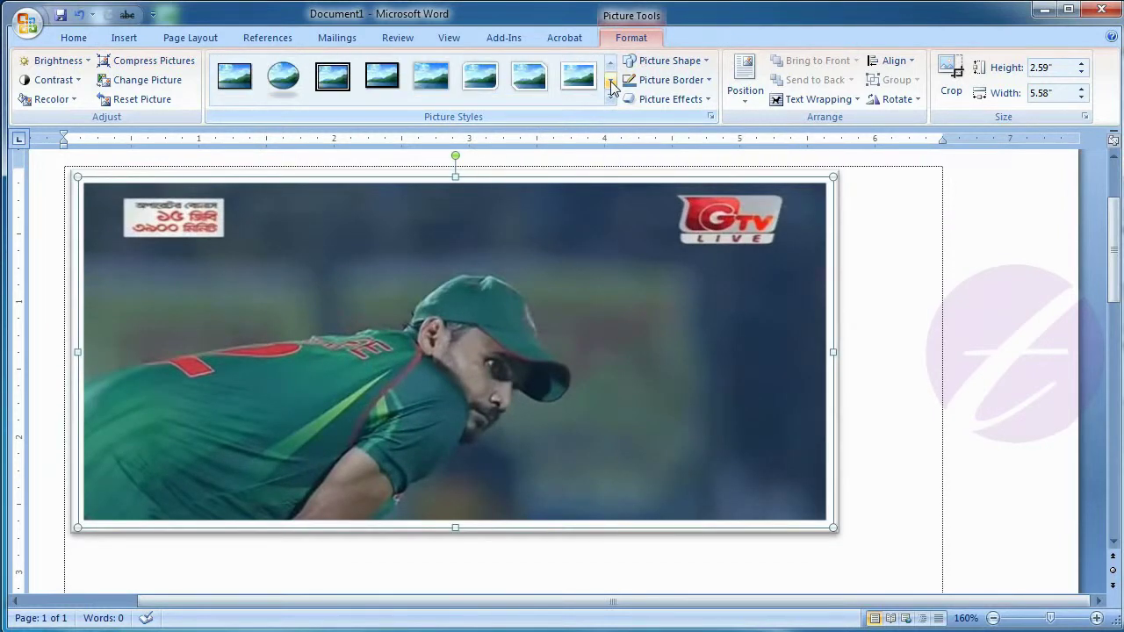
left_click(515, 78)
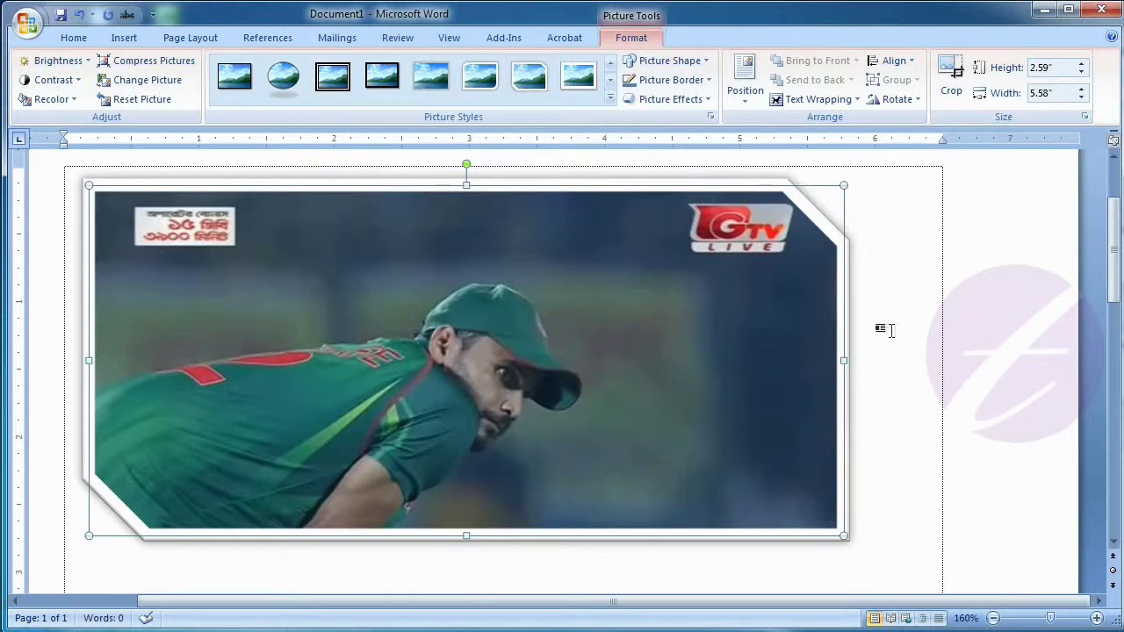
scroll(463, 84, "down", 3)
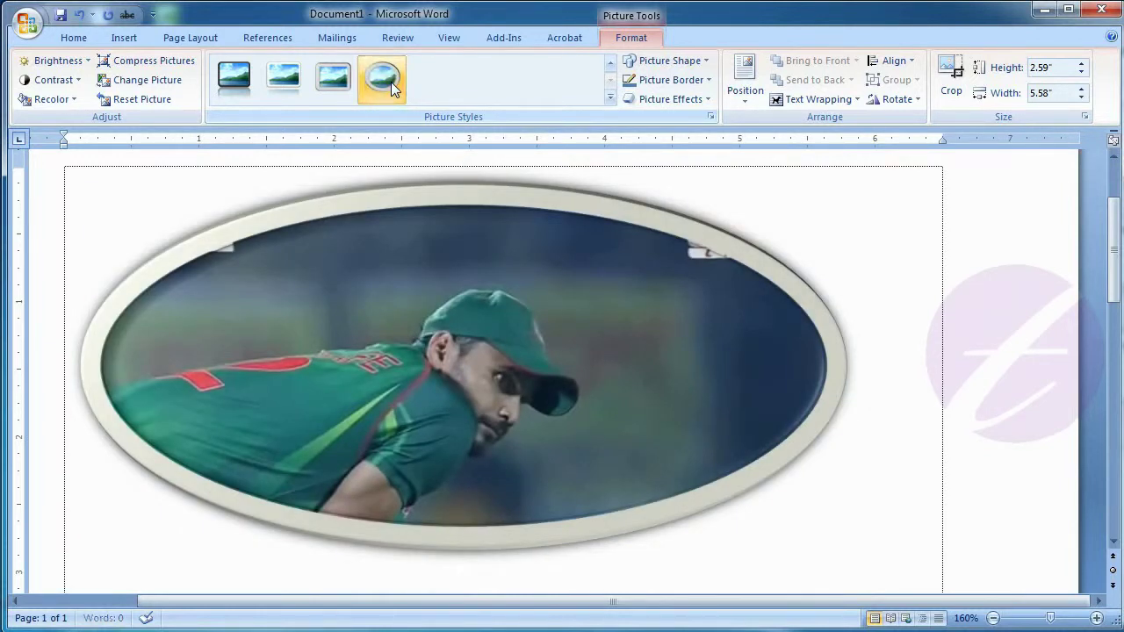
left_click(391, 82)
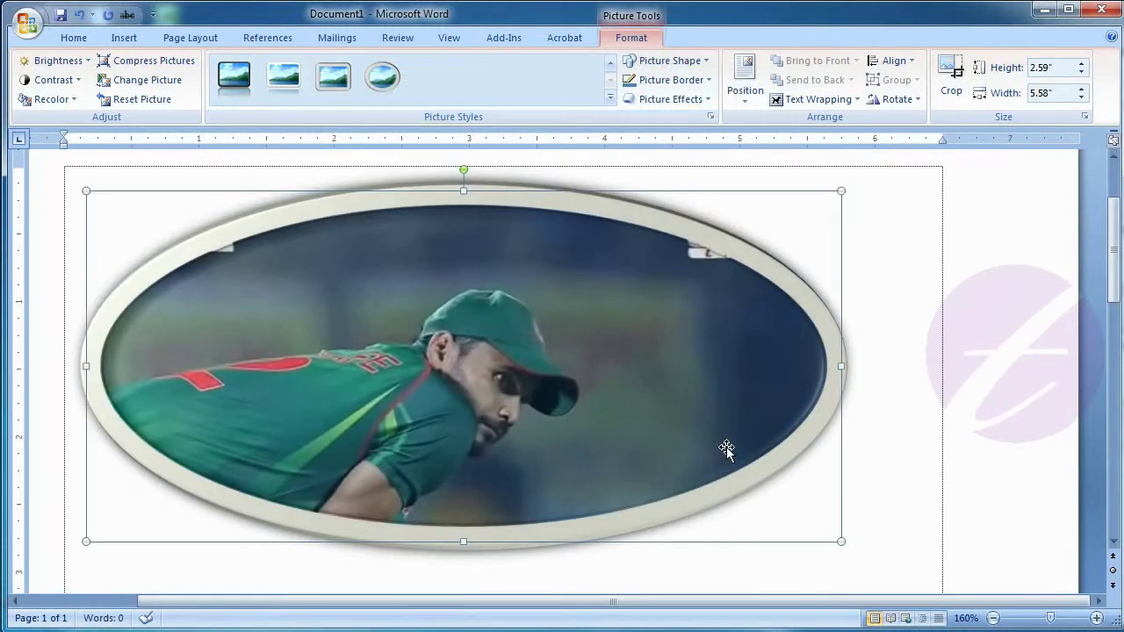
left_click(337, 77)
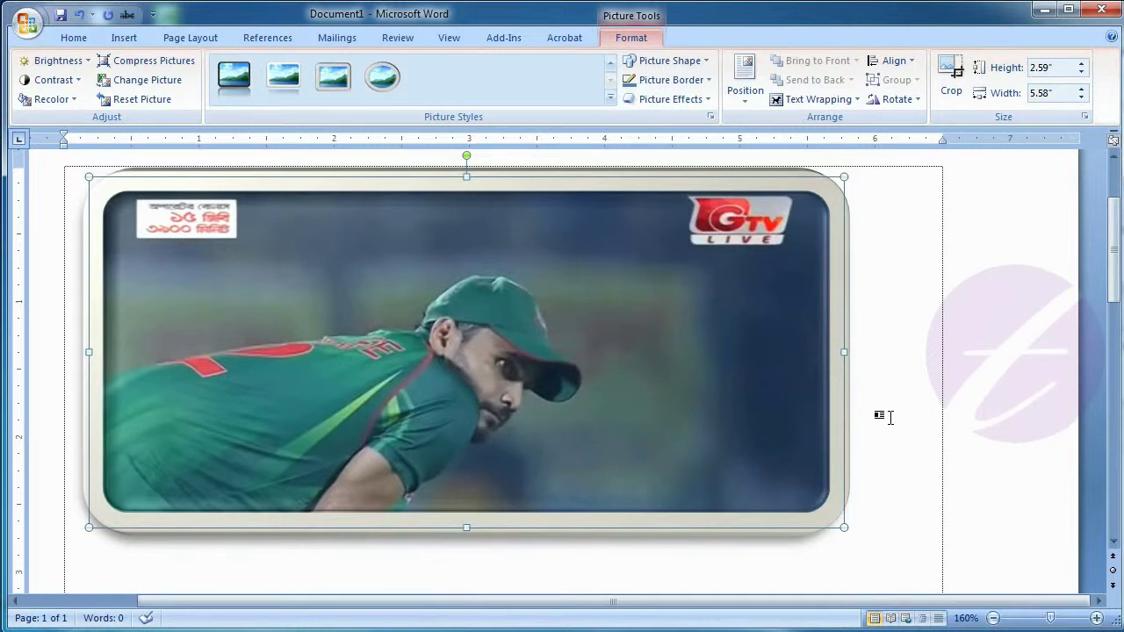
key("ctrl+z")
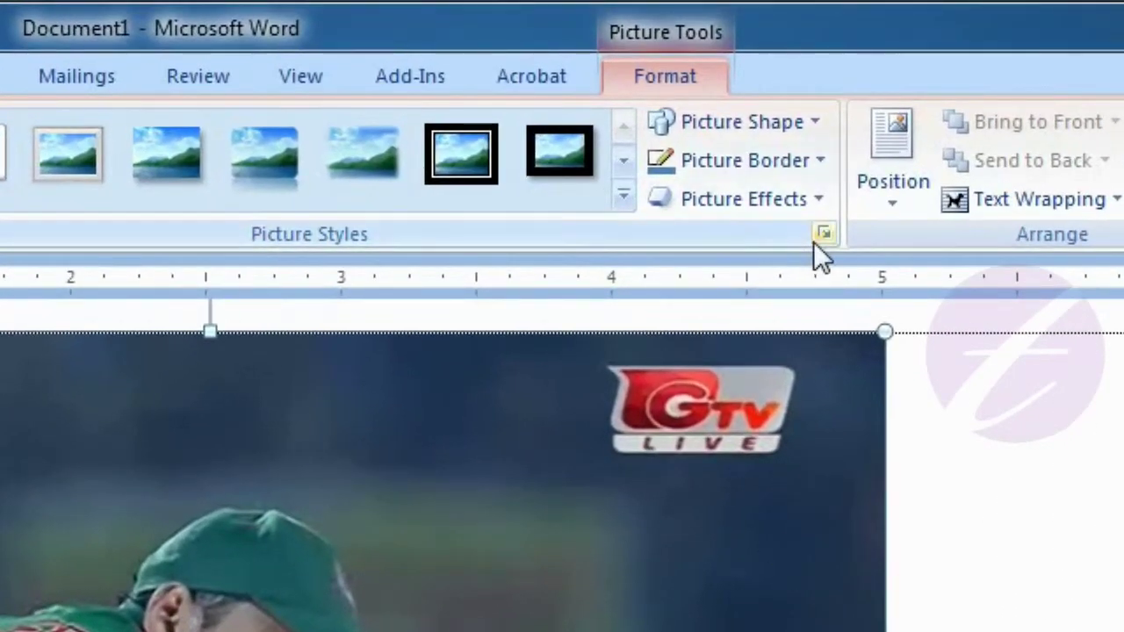
Clip the photo to a Snip Diagonal Corner shape, then to a Pie shape
left_click(792, 128)
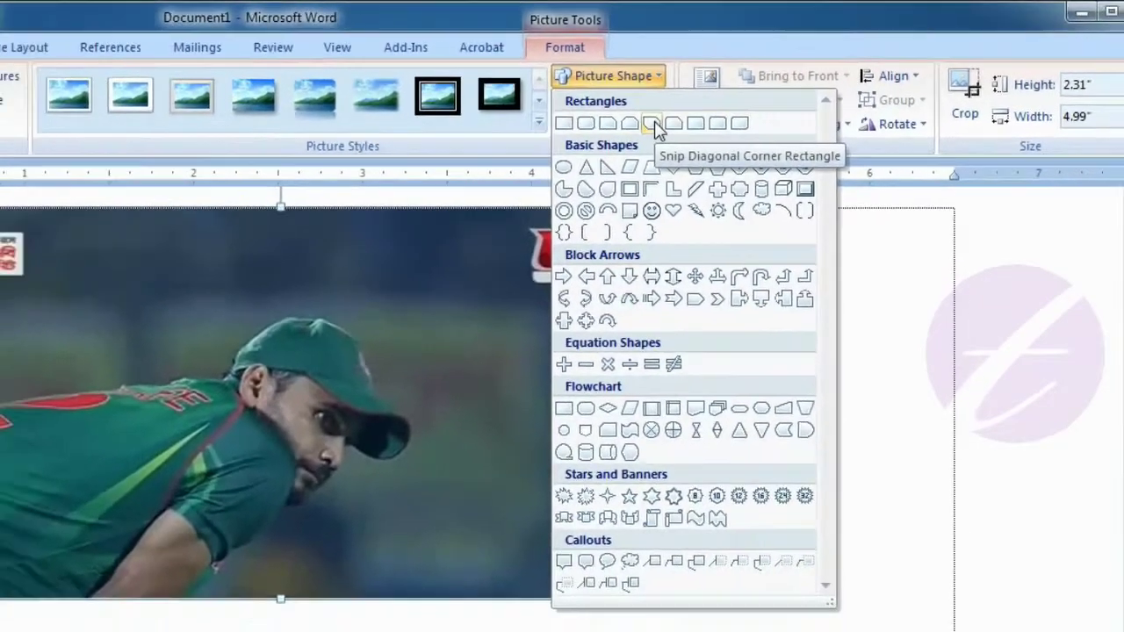
left_click(629, 148)
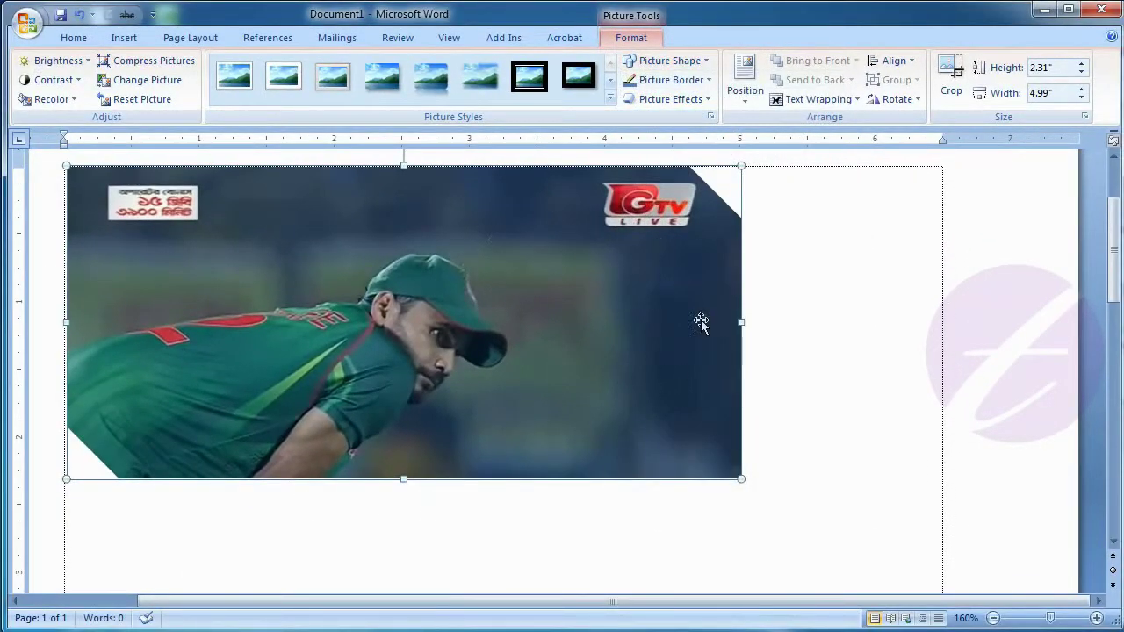
left_click(703, 61)
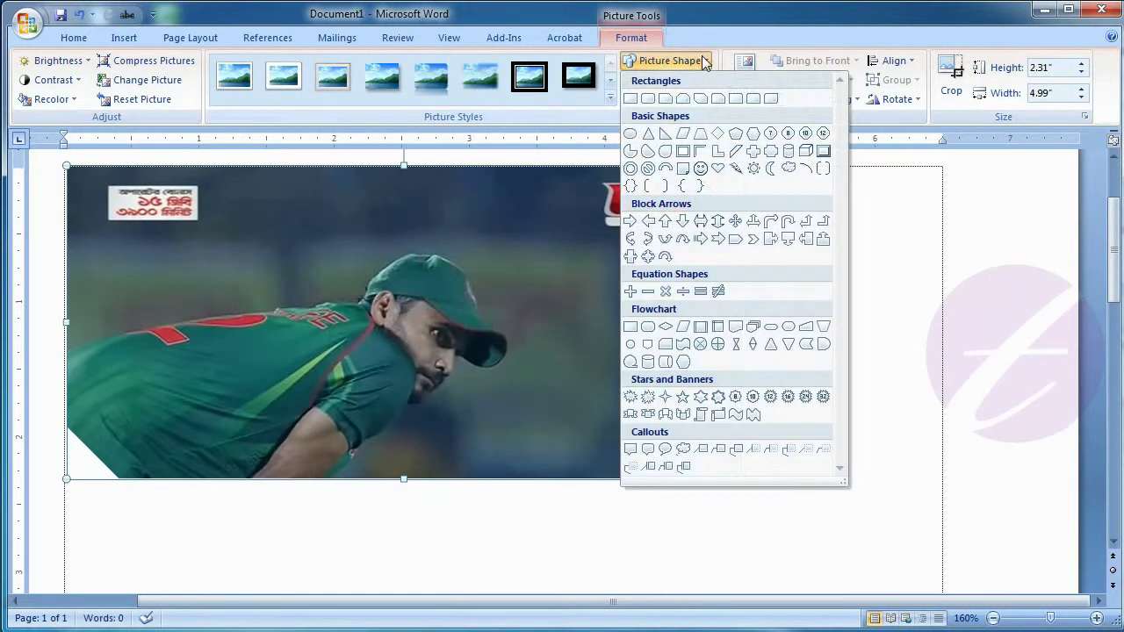
left_click(635, 149)
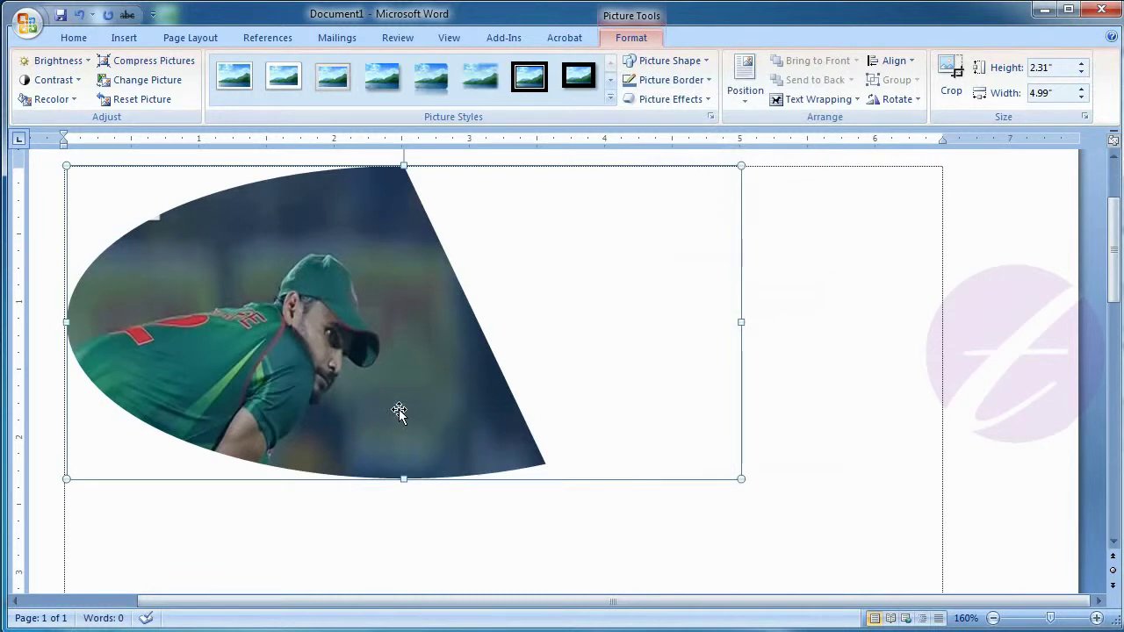
left_click(833, 311)
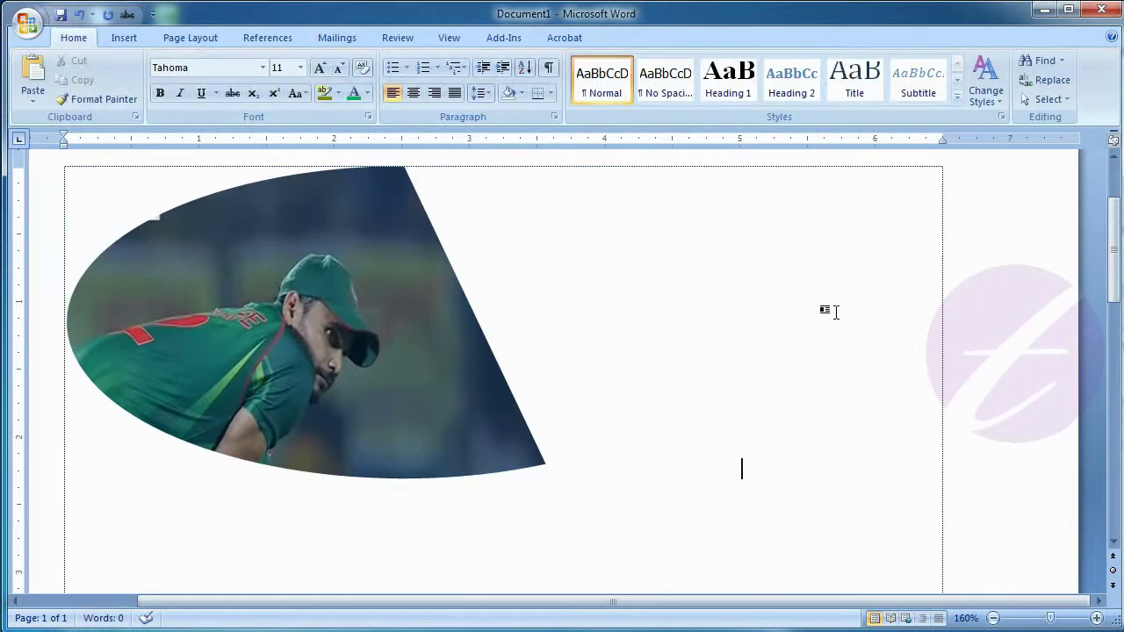
double_click(459, 364)
Reshape the photo back to a plain Rectangle, then to a Rounded Rectangle
left_click(697, 59)
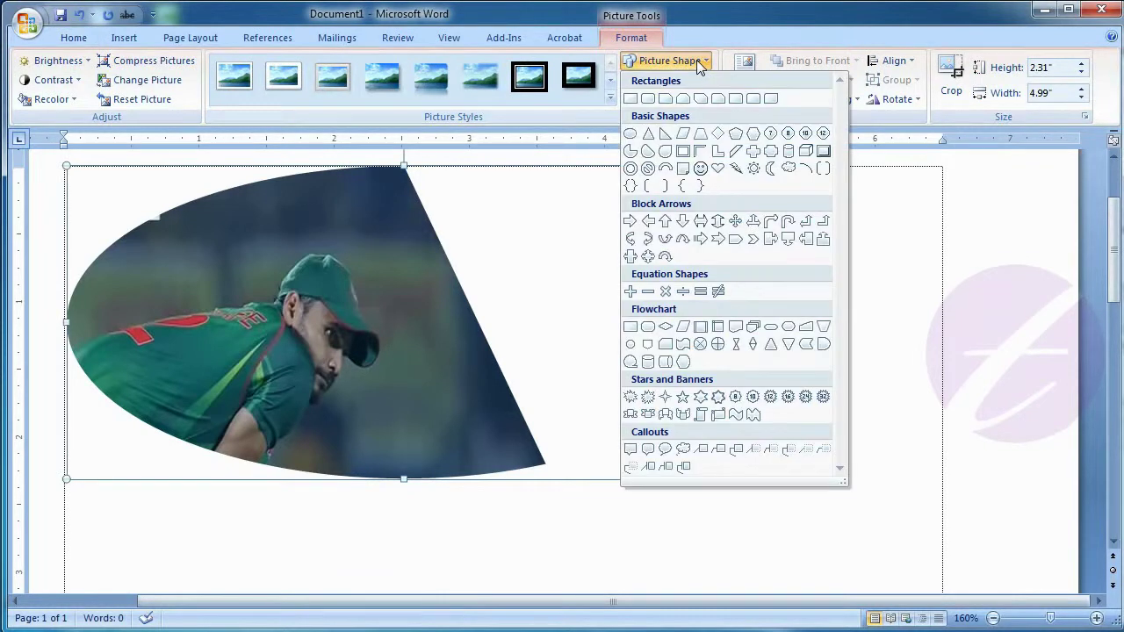
left_click(630, 97)
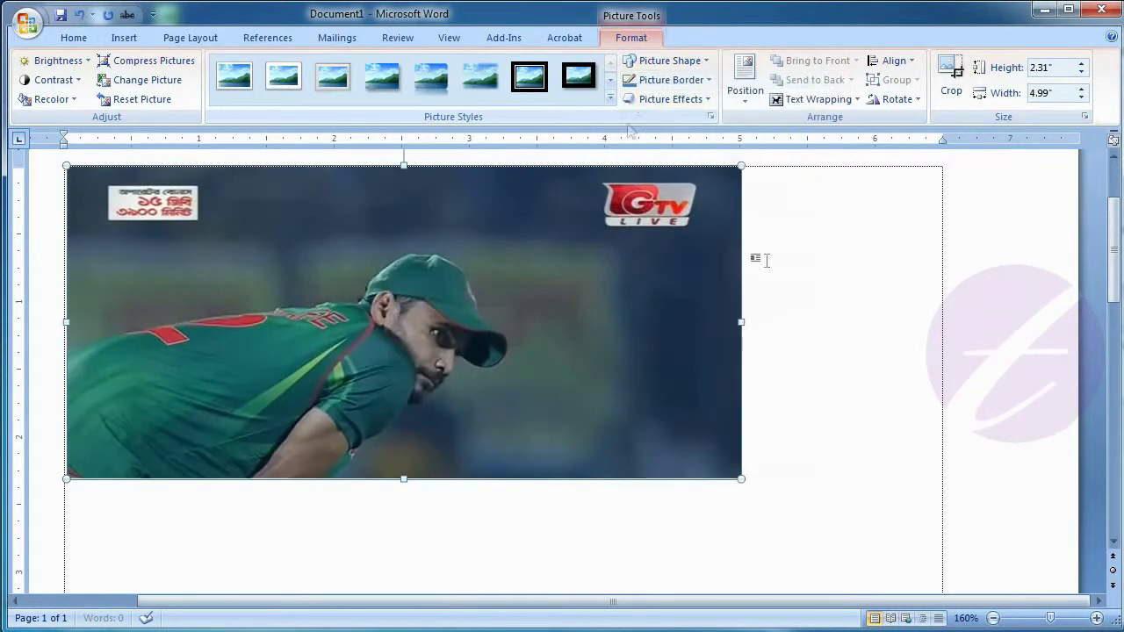
left_click(818, 276)
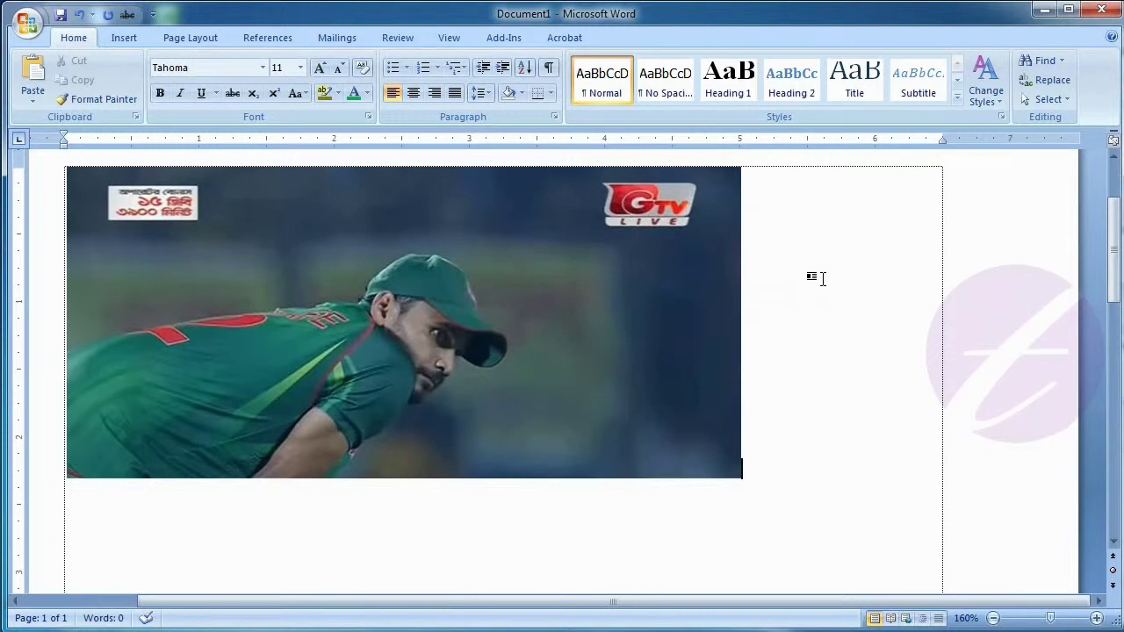
left_click(581, 253)
left_click(669, 61)
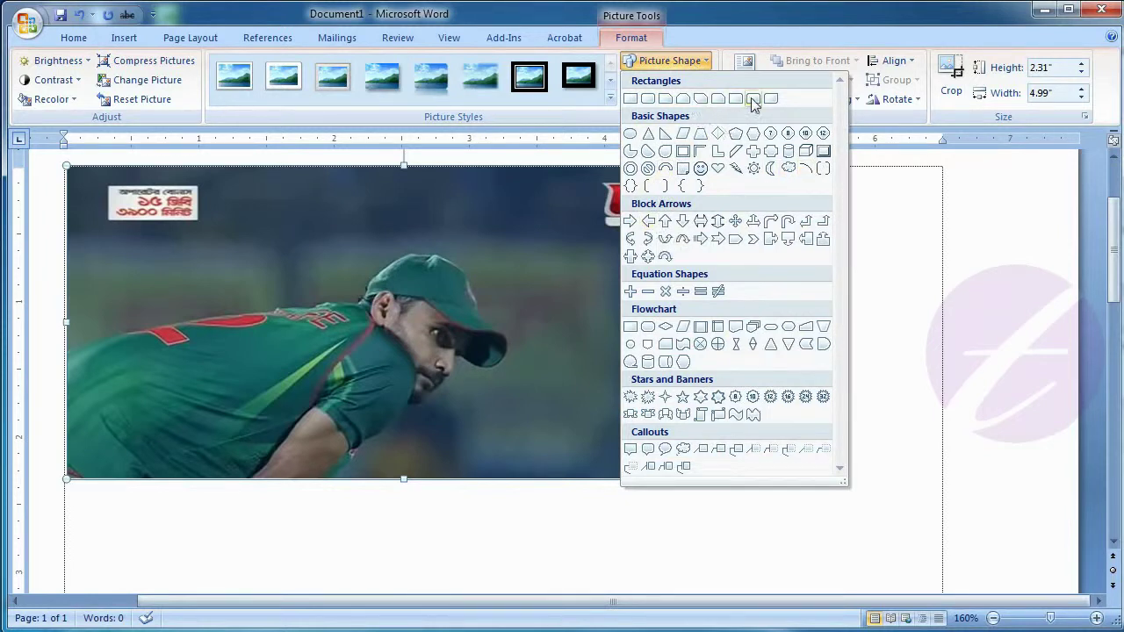
left_click(648, 101)
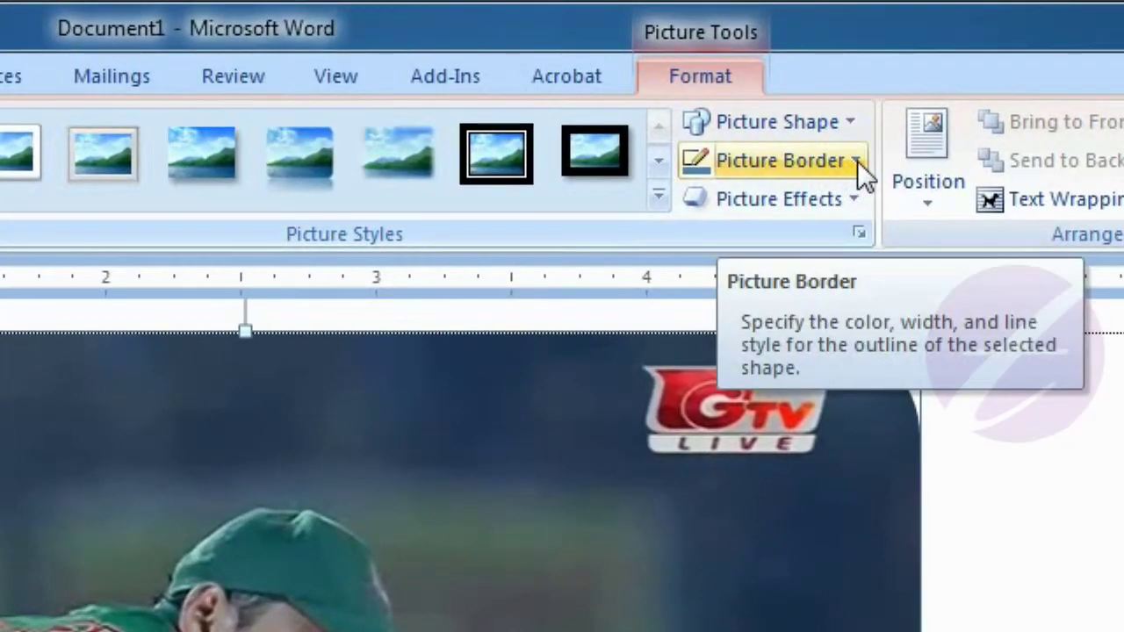
Give the rounded cricket photo a 3 pt Light Blue picture border
left_click(857, 161)
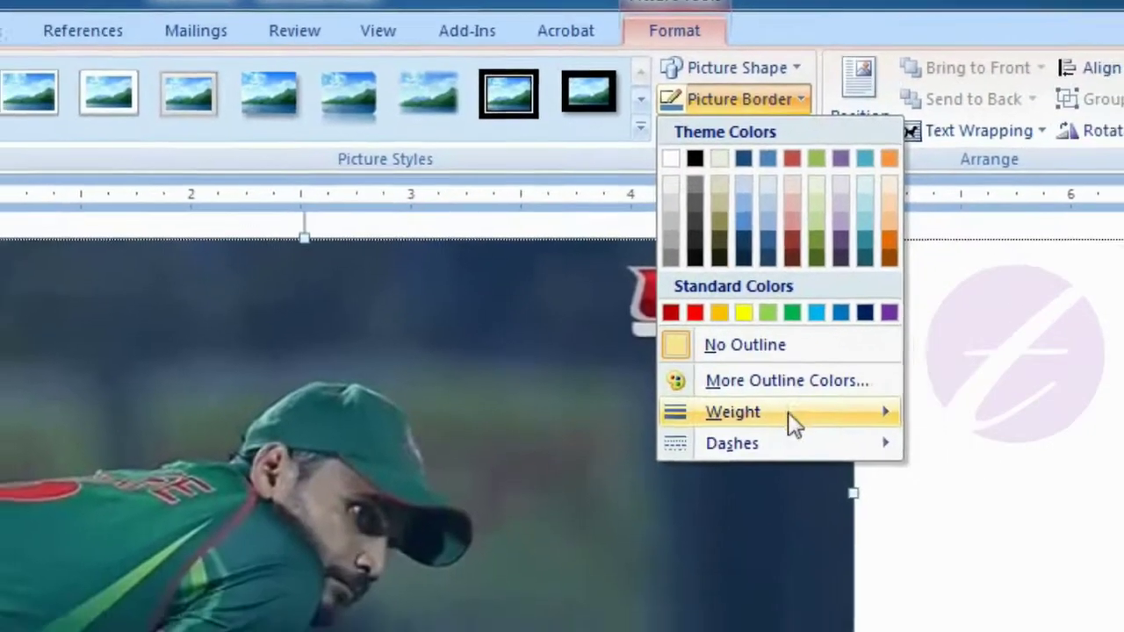
mouse_move(840, 546)
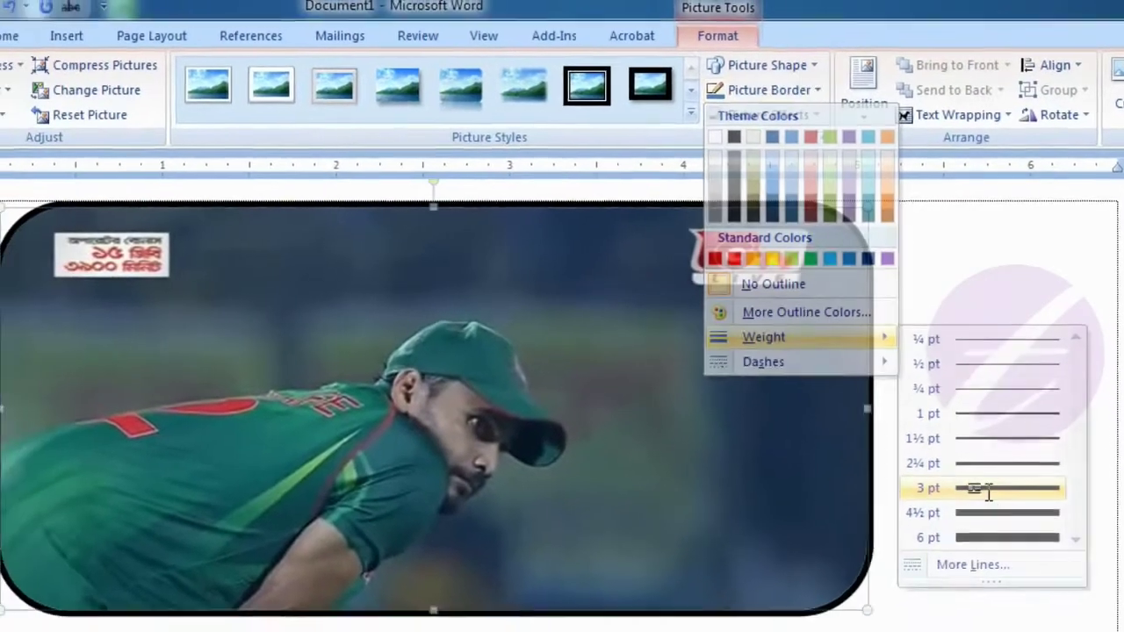
left_click(971, 515)
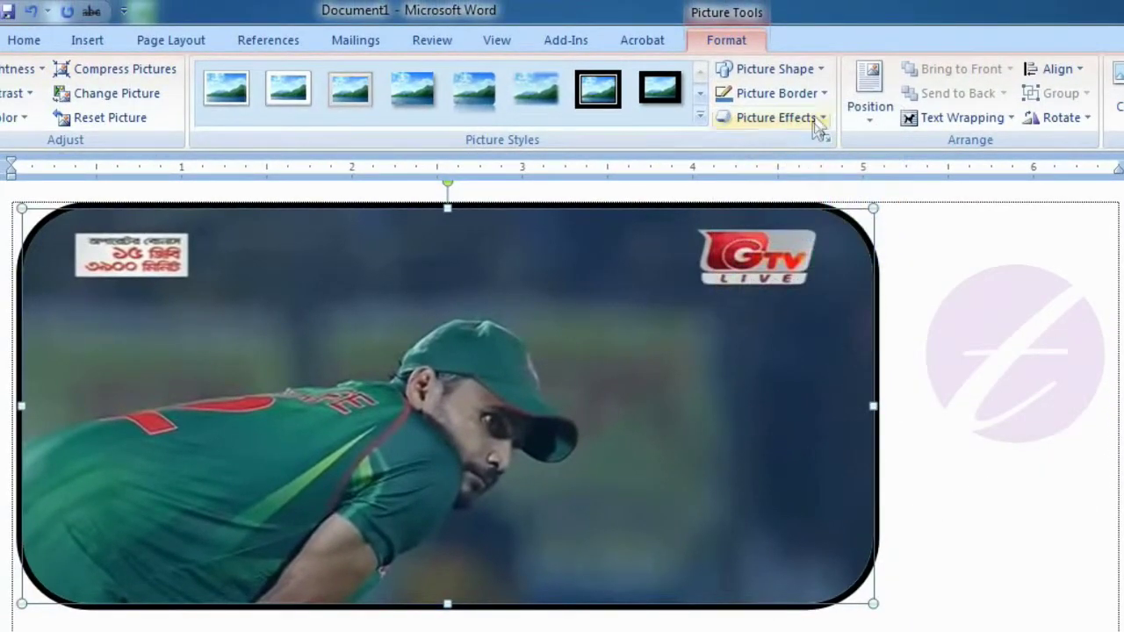
left_click(822, 94)
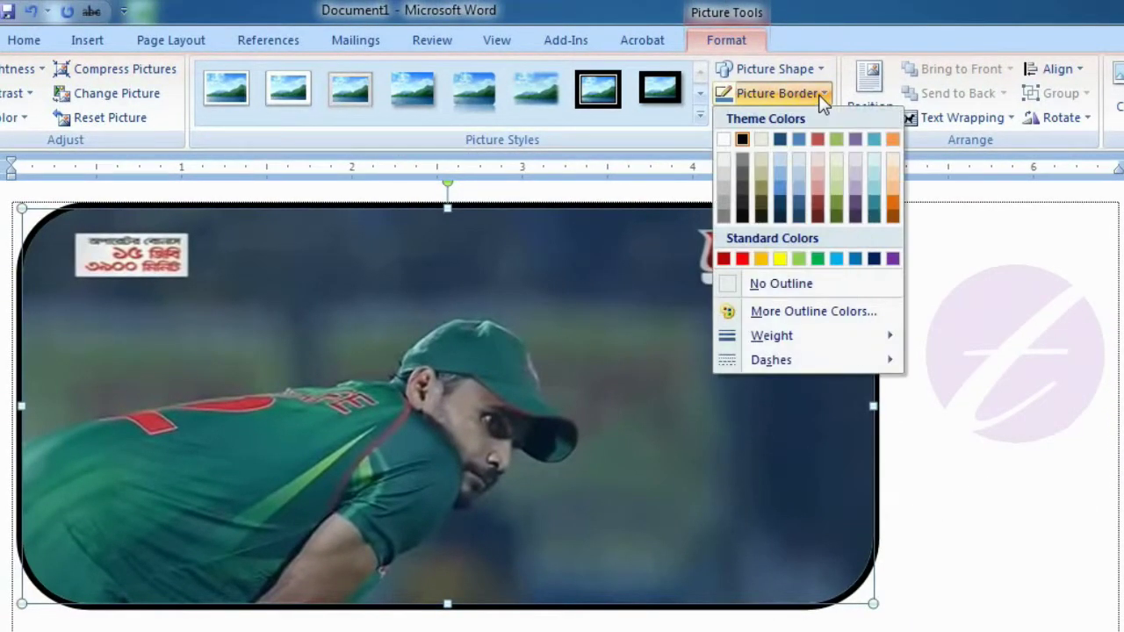
left_click(835, 260)
left_click(964, 369)
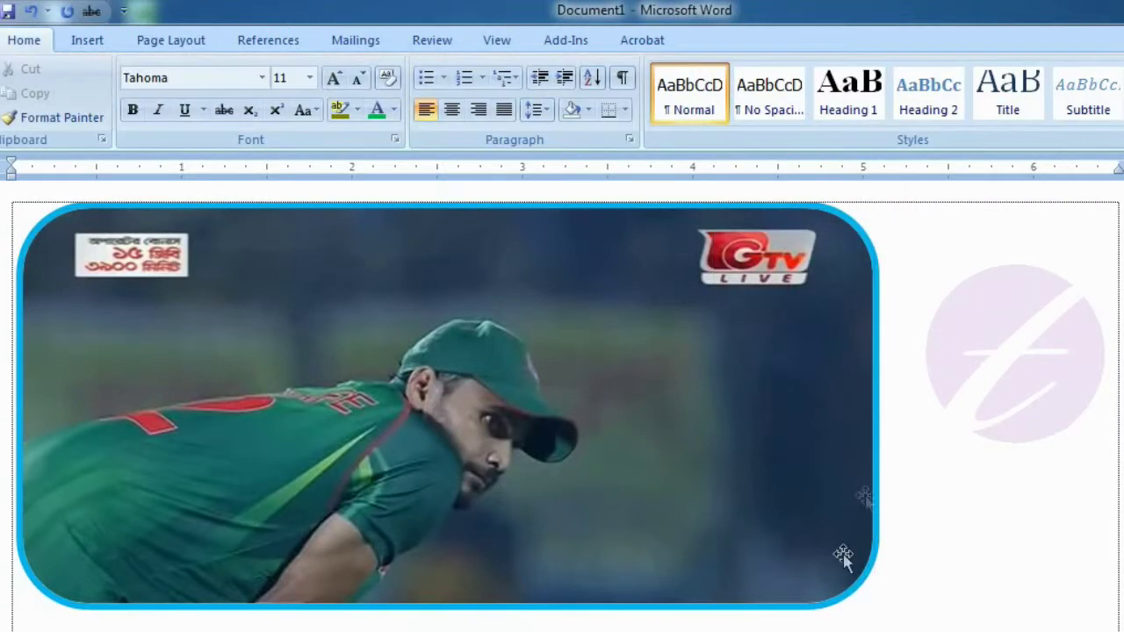
left_click(761, 456)
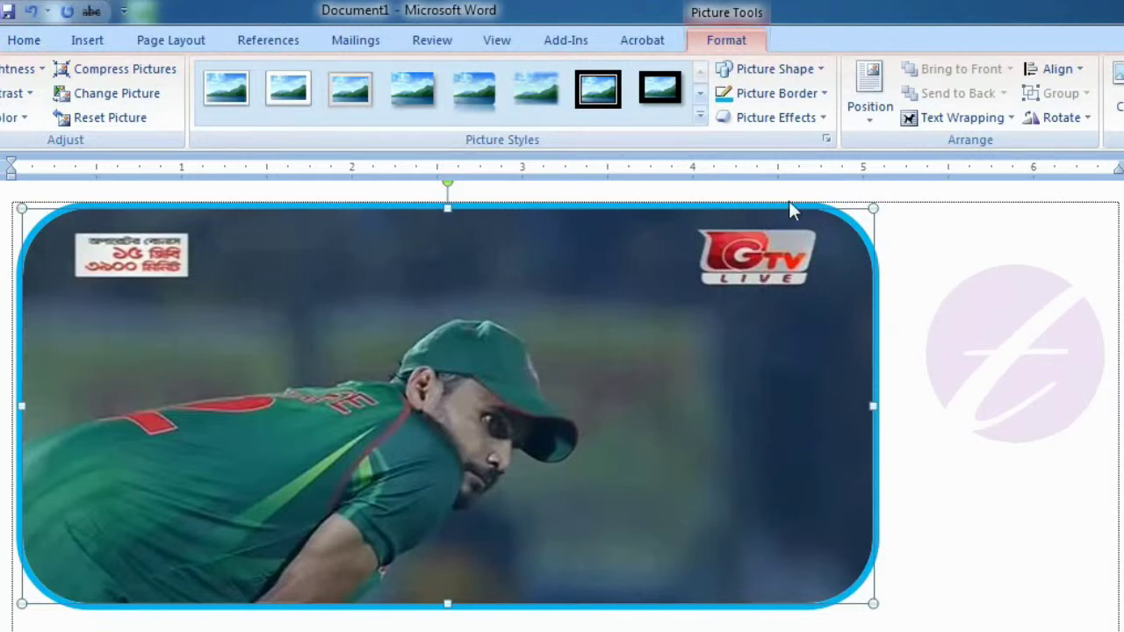
Apply the Preset 1 picture effect to the cricket photo
left_click(815, 123)
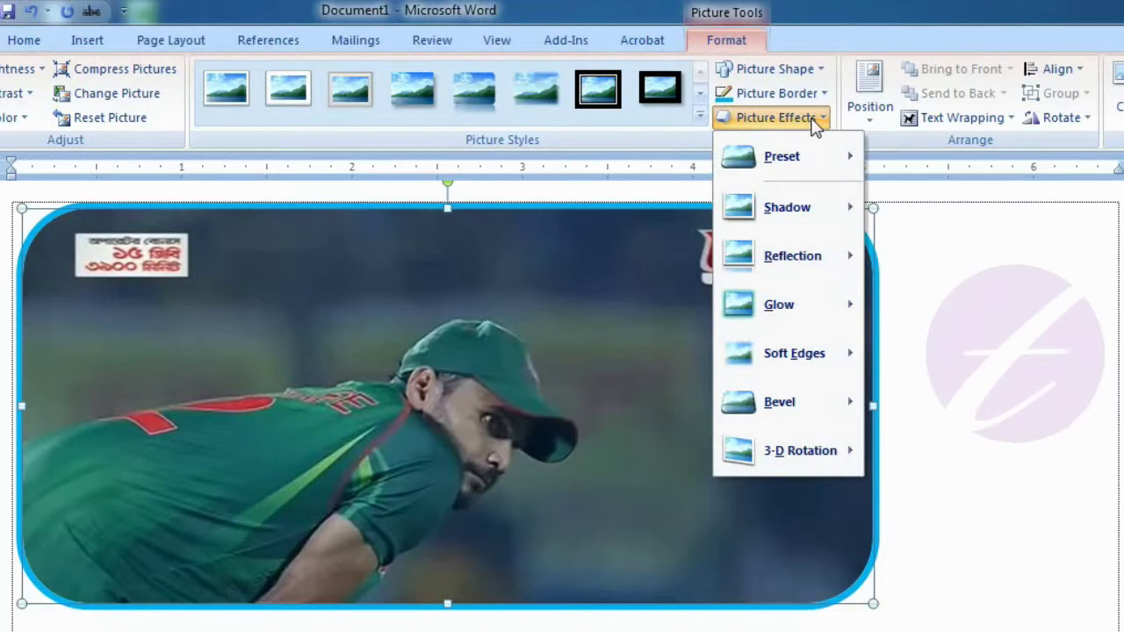
mouse_move(781, 156)
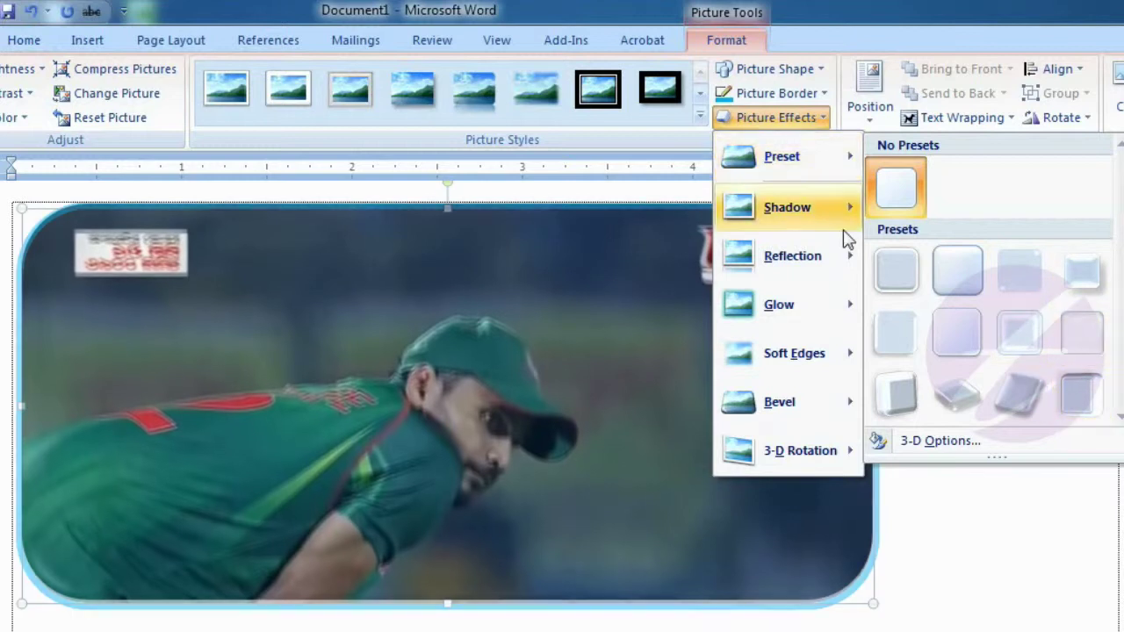
mouse_move(788, 211)
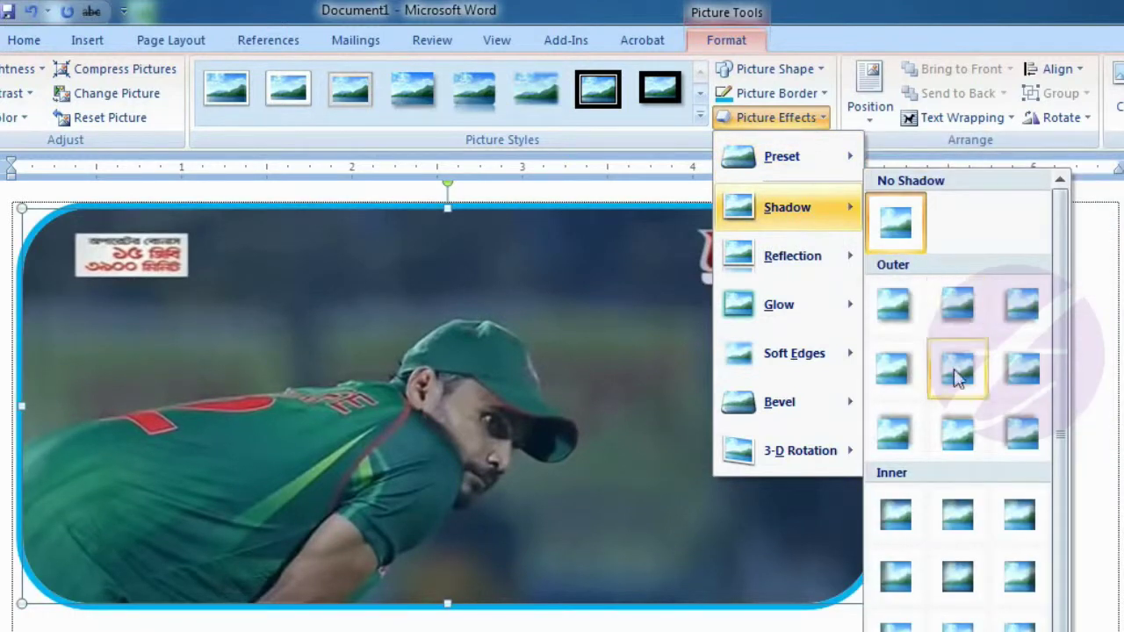
mouse_move(812, 177)
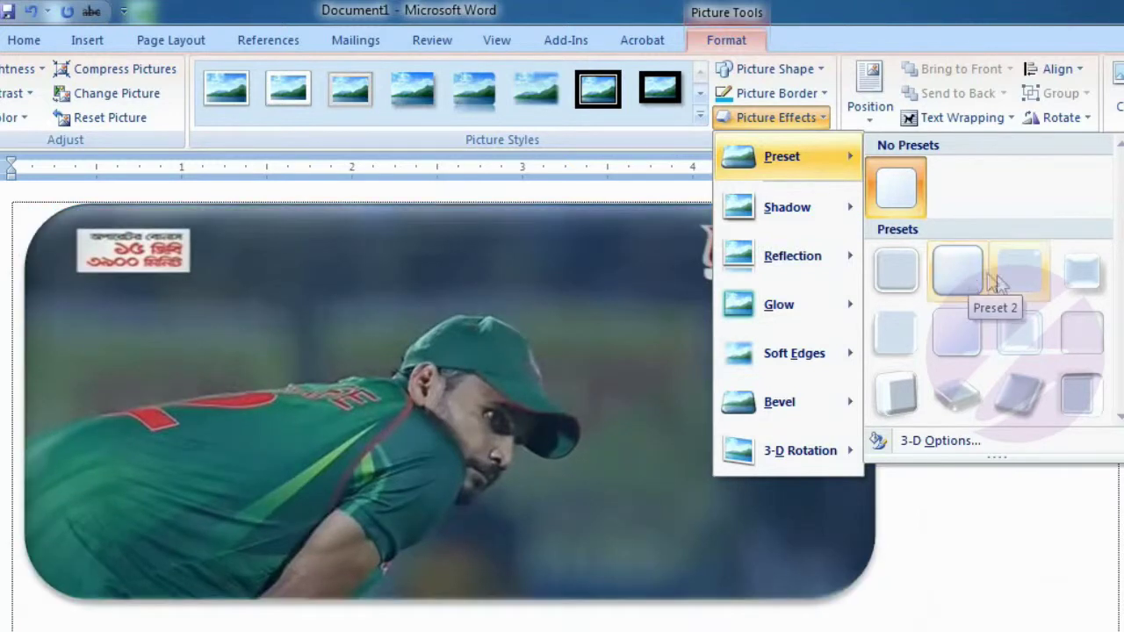
left_click(910, 274)
left_click(1016, 482)
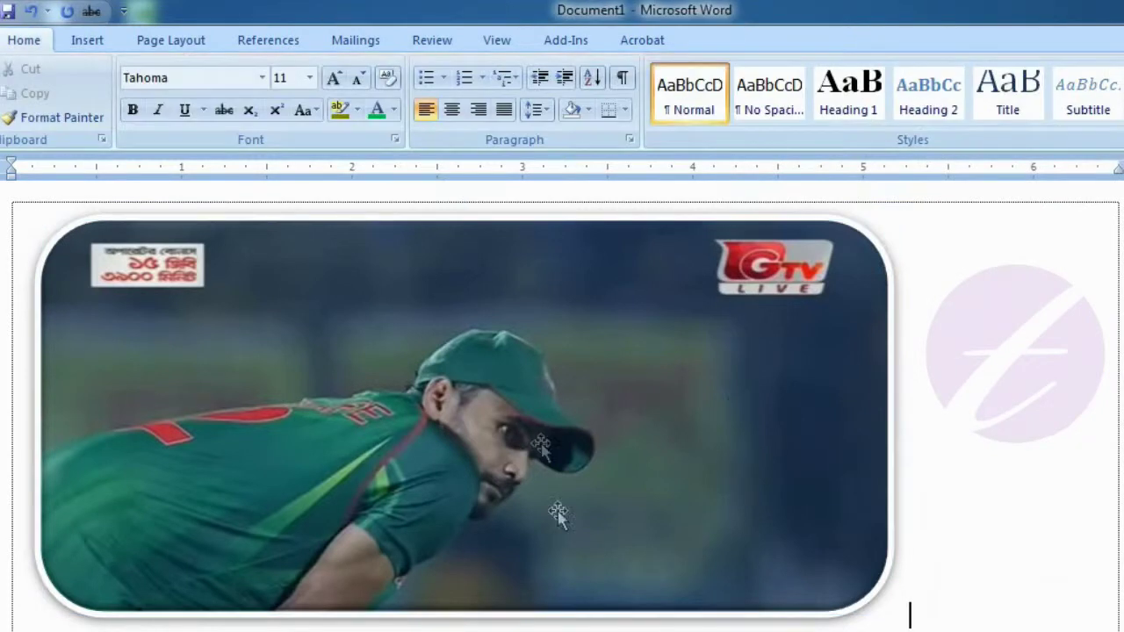
left_click(758, 430)
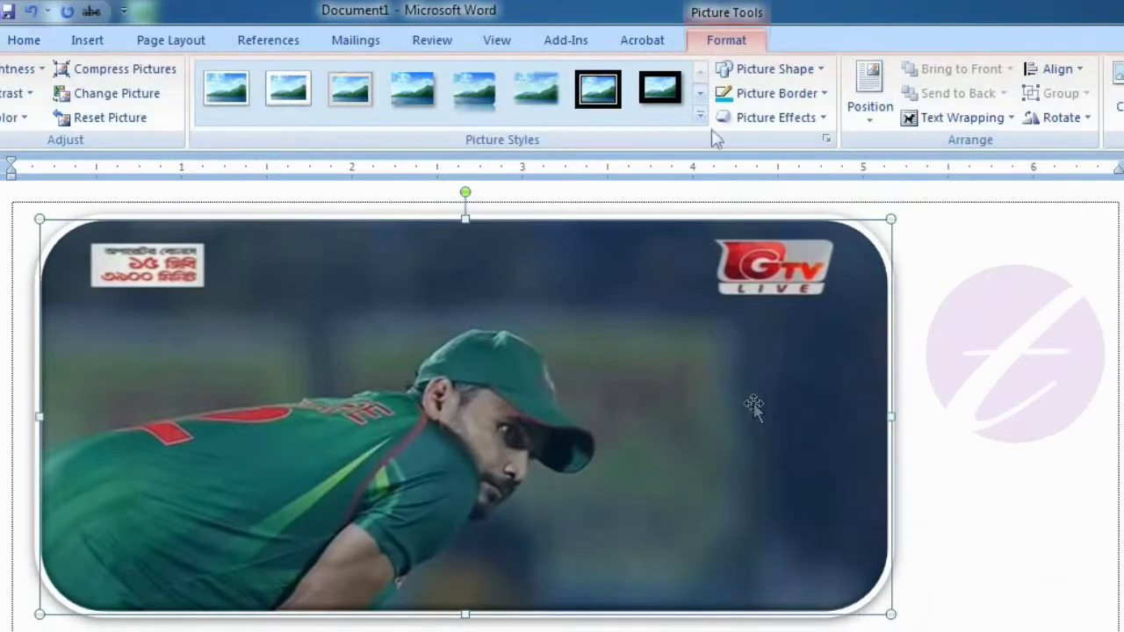
Add an Offset Bottom outer shadow, then switch to an Offset Diagonal shadow
left_click(790, 119)
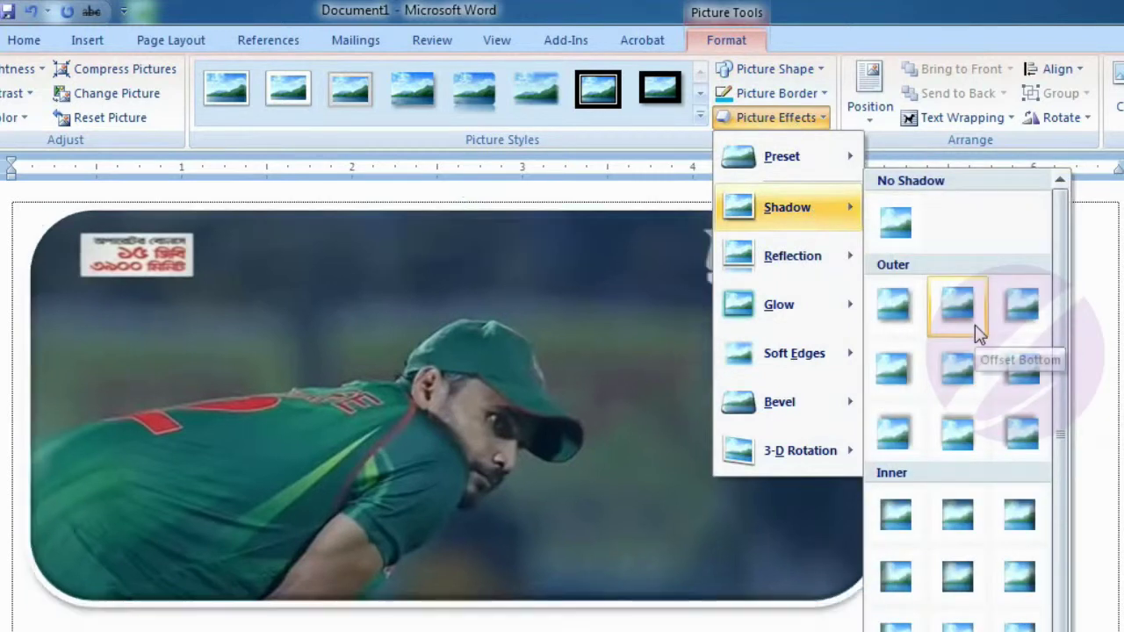
left_click(977, 332)
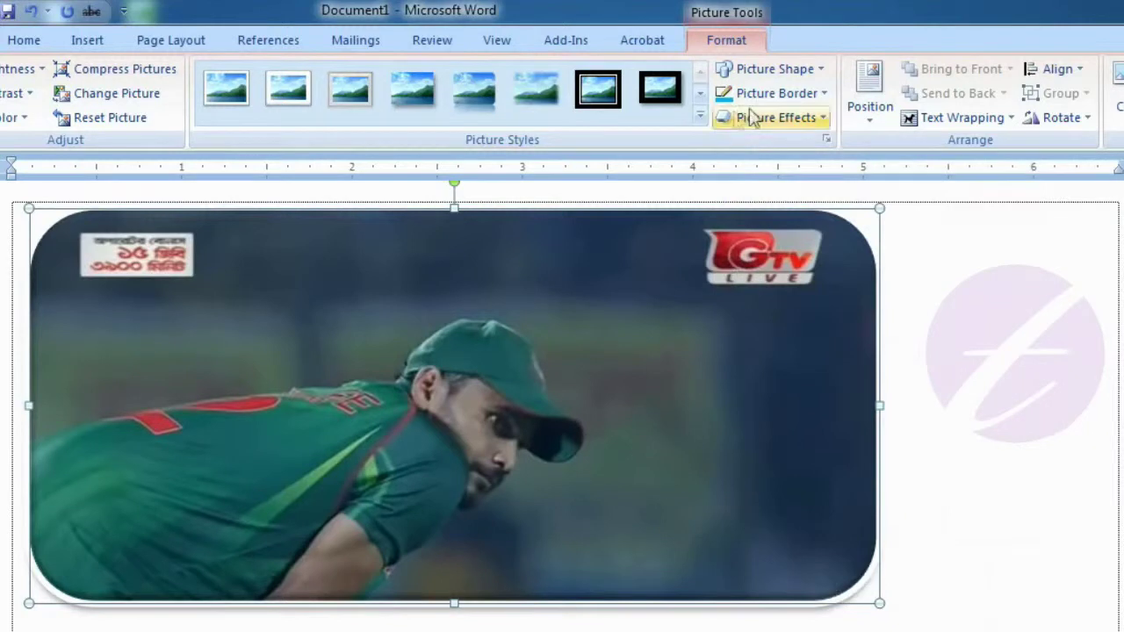
left_click(791, 122)
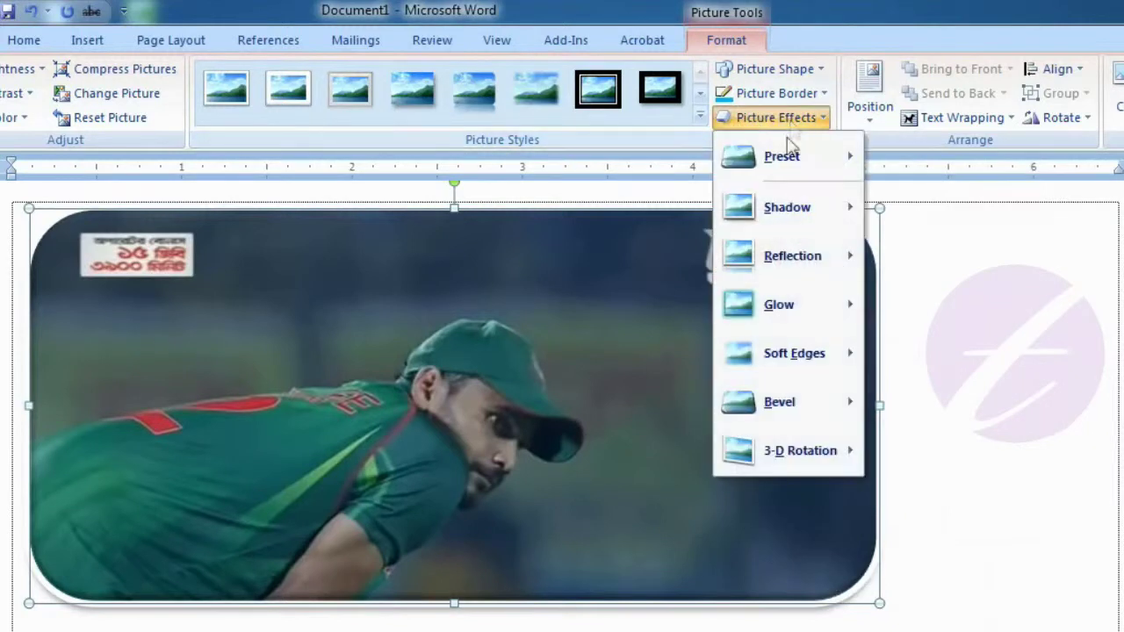
mouse_move(801, 213)
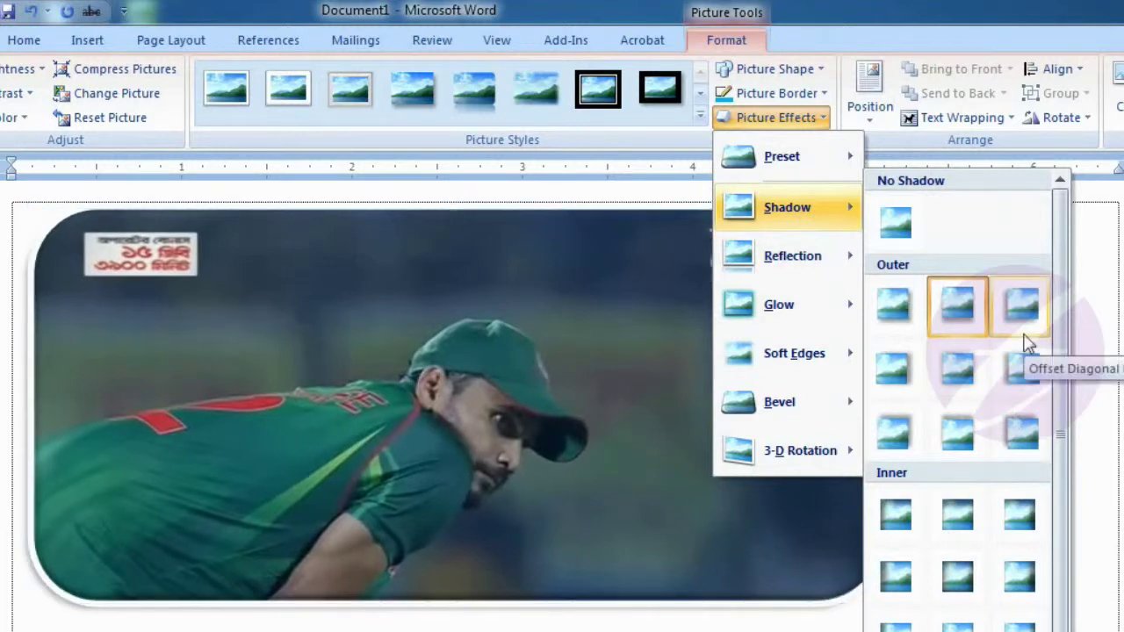
left_click(1023, 311)
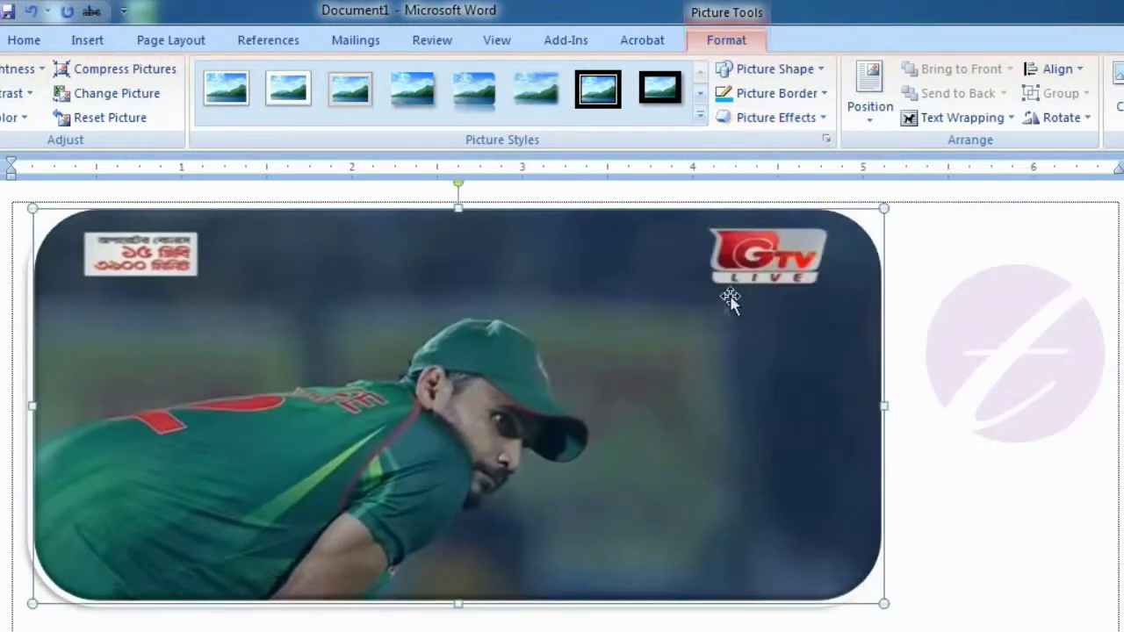
Preview the Reflection effects for the photo without applying one
left_click(804, 120)
mouse_move(821, 255)
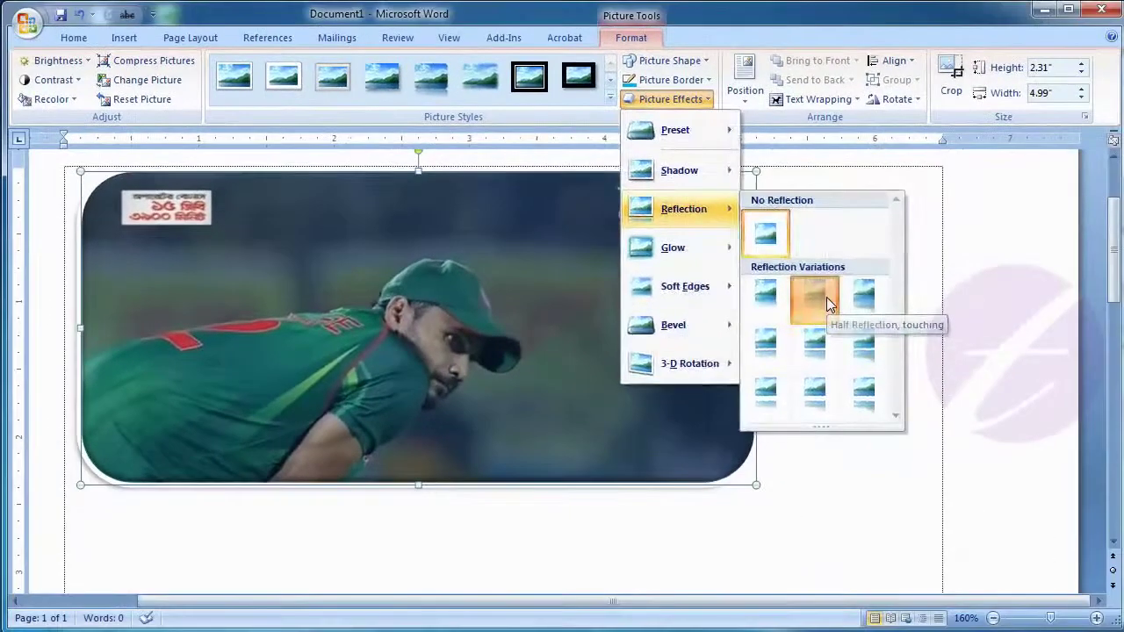
key("Escape")
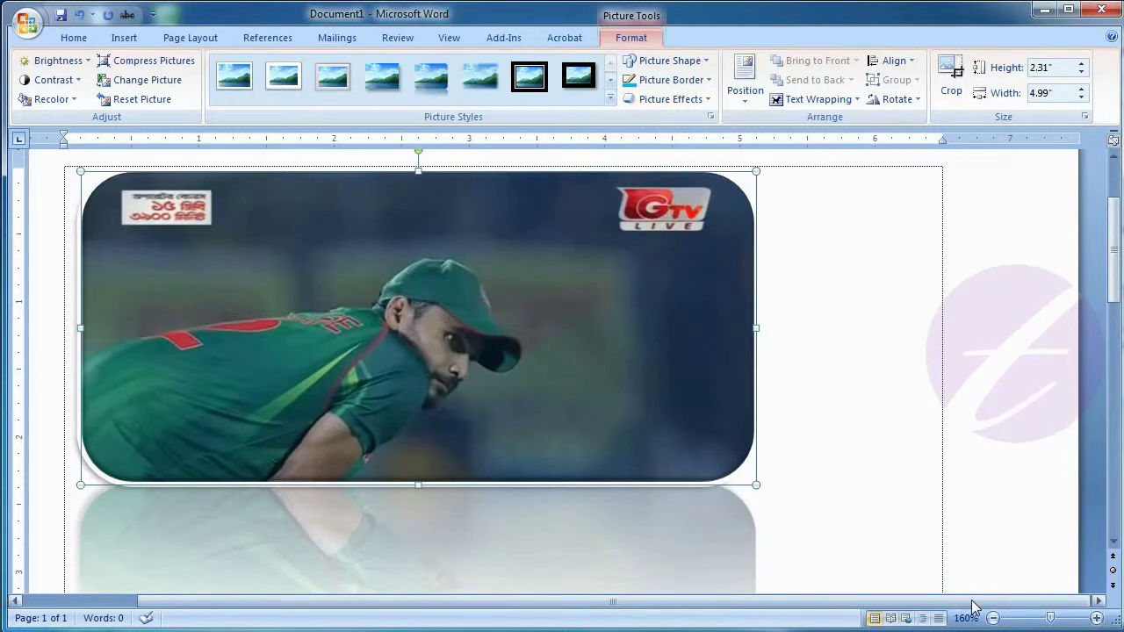
Zoom the page out from 160% to 130% and bring the photo back into view
left_click(993, 619)
left_click(993, 619)
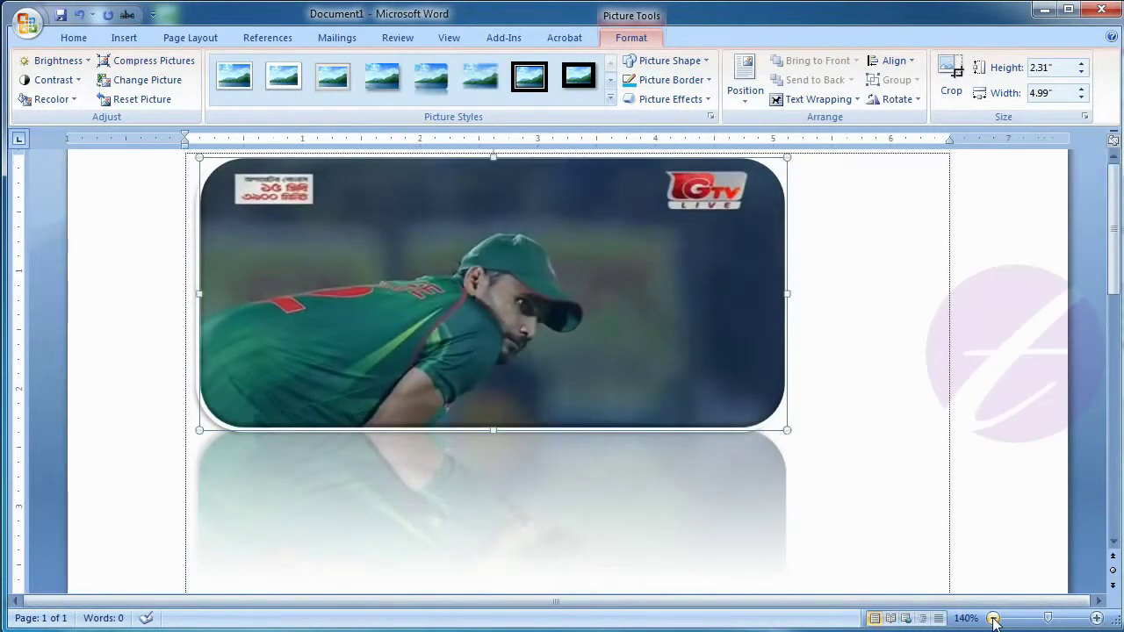
left_click(994, 619)
left_click(994, 619)
scroll(894, 420, "down", 5)
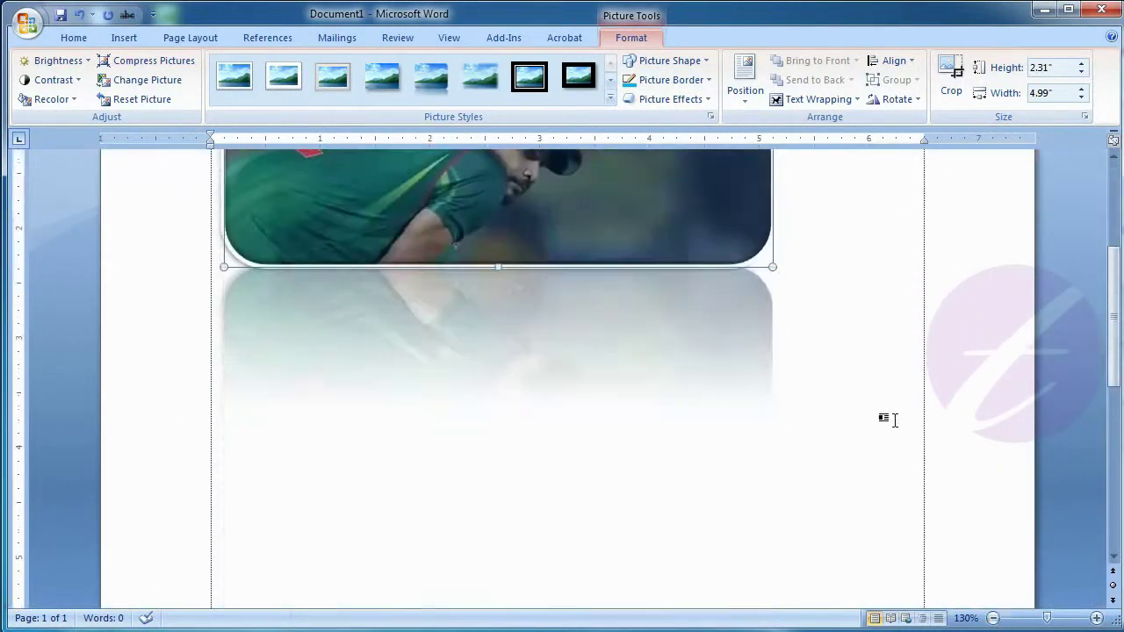
scroll(895, 427, "up", 3)
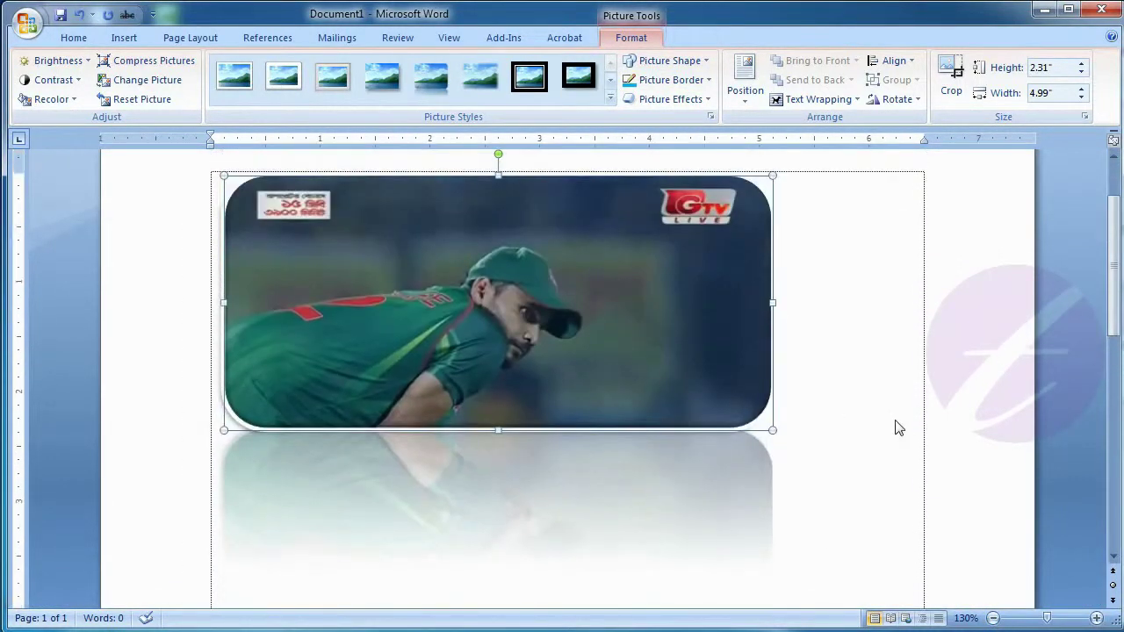
Surround the cricket photo with an orange 11 pt Accent color 6 glow
left_click(689, 104)
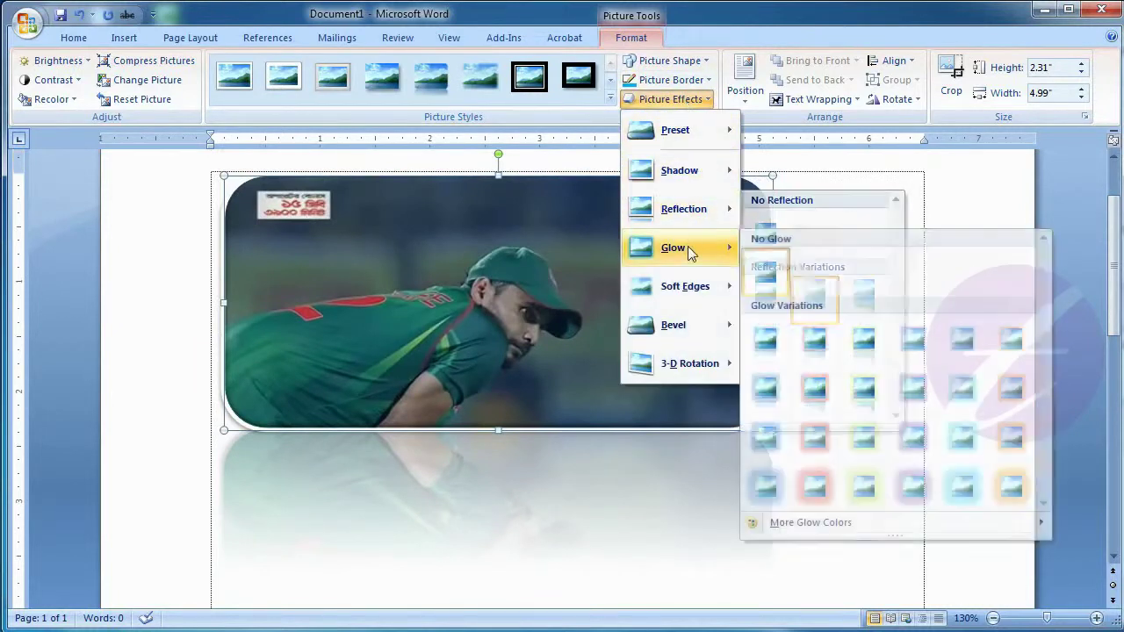
mouse_move(698, 224)
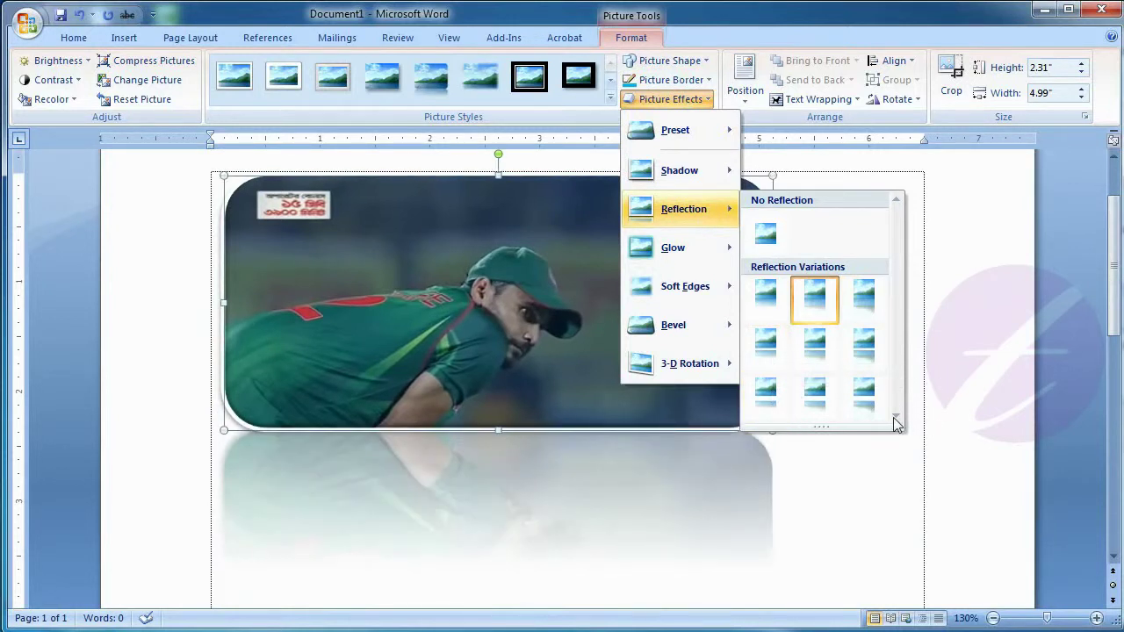
mouse_move(708, 253)
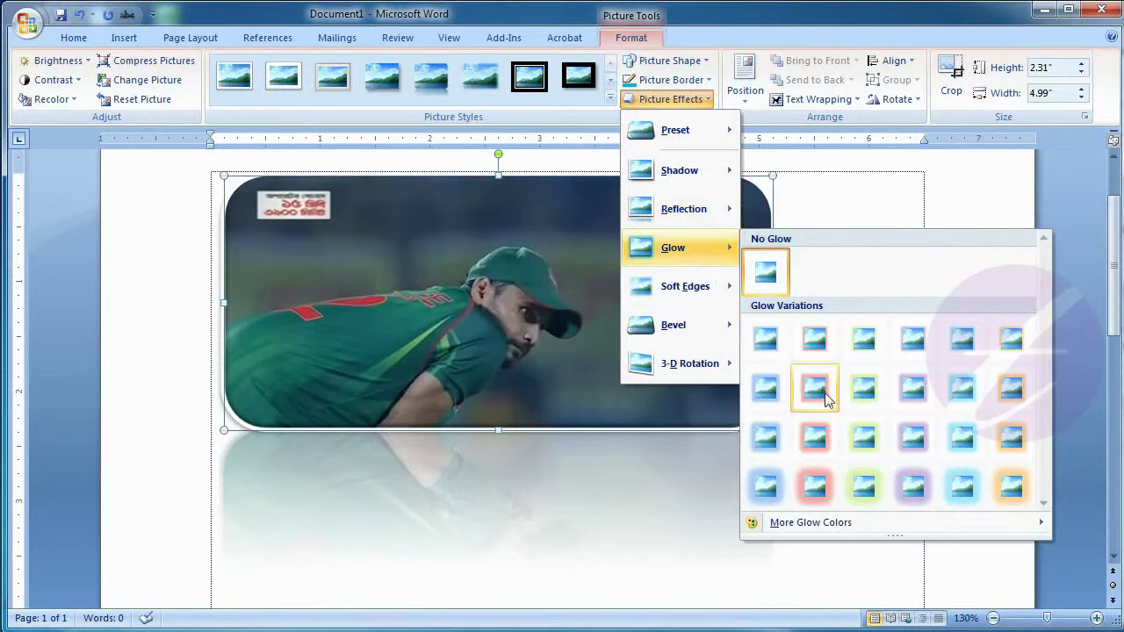
left_click(1005, 443)
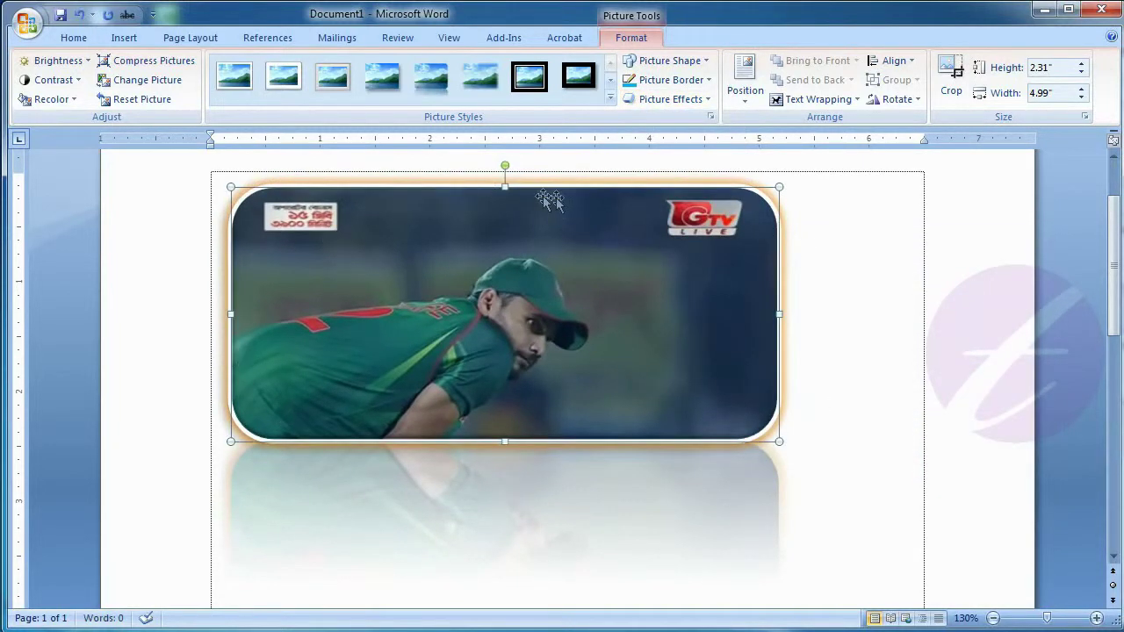
Apply 10 Point soft edges to the cricket photo
left_click(682, 101)
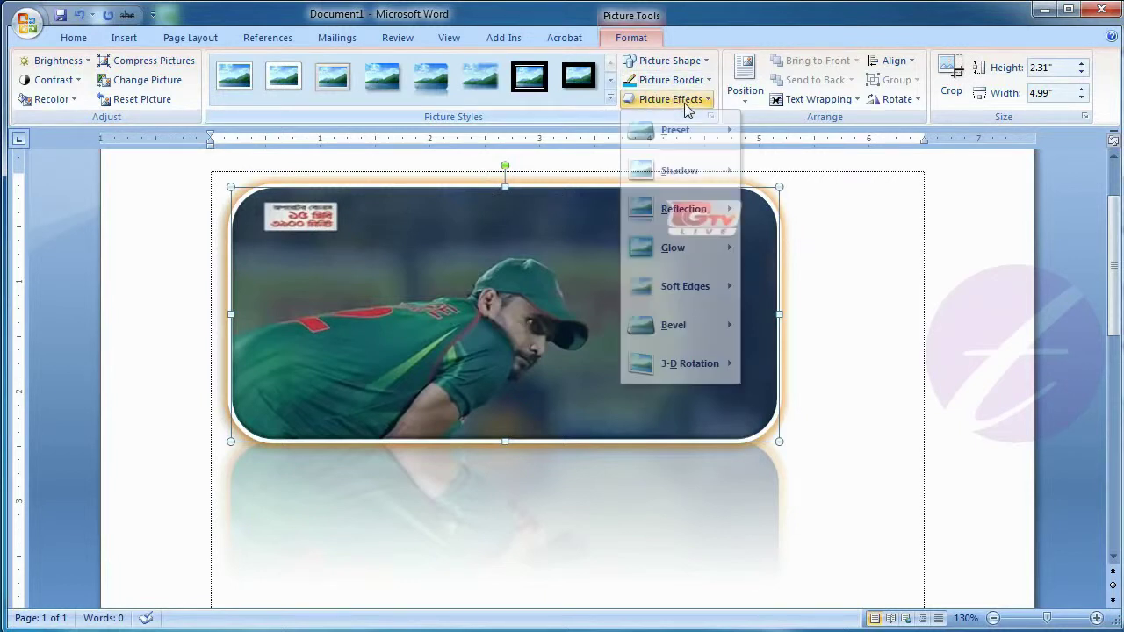
mouse_move(705, 293)
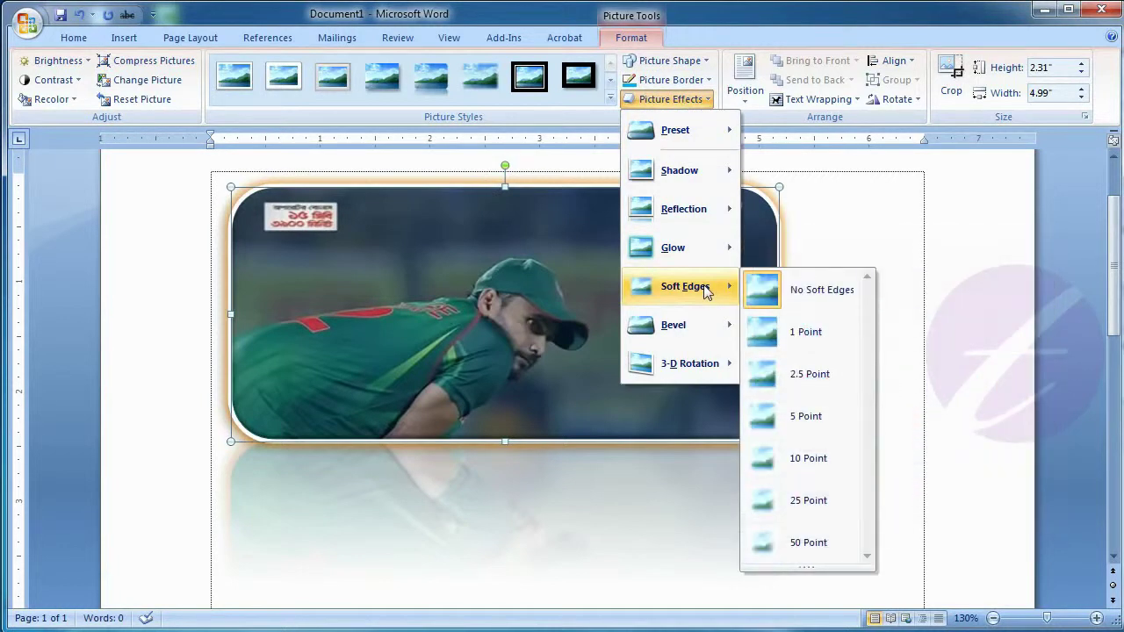
left_click(763, 463)
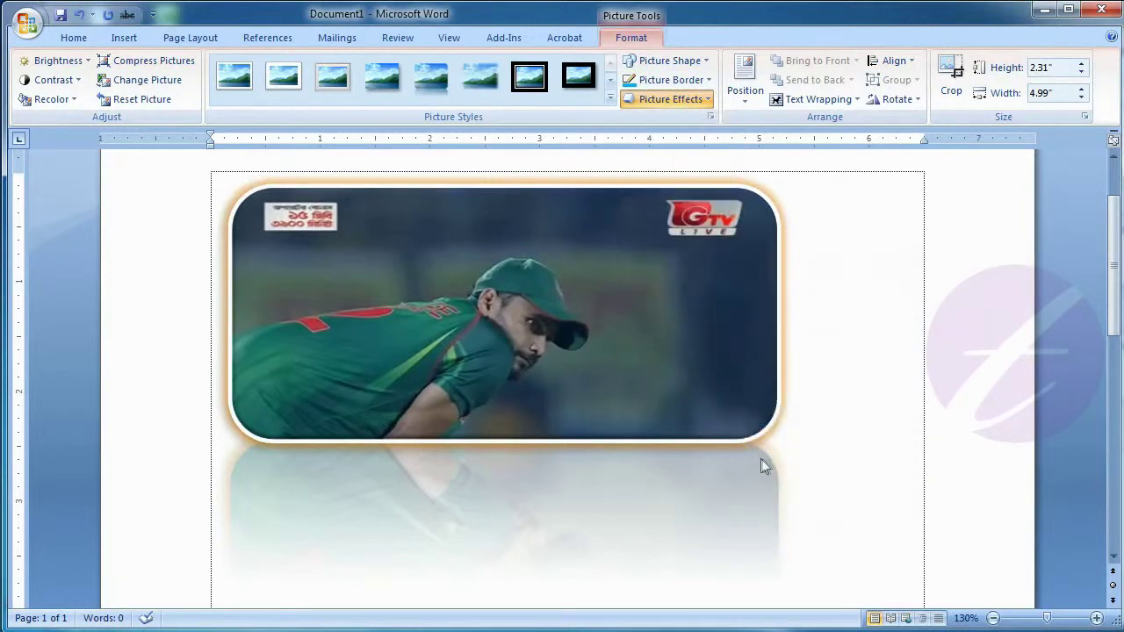
left_click(655, 394)
Browse the Bevel and Preset effect galleries without applying anything
left_click(689, 102)
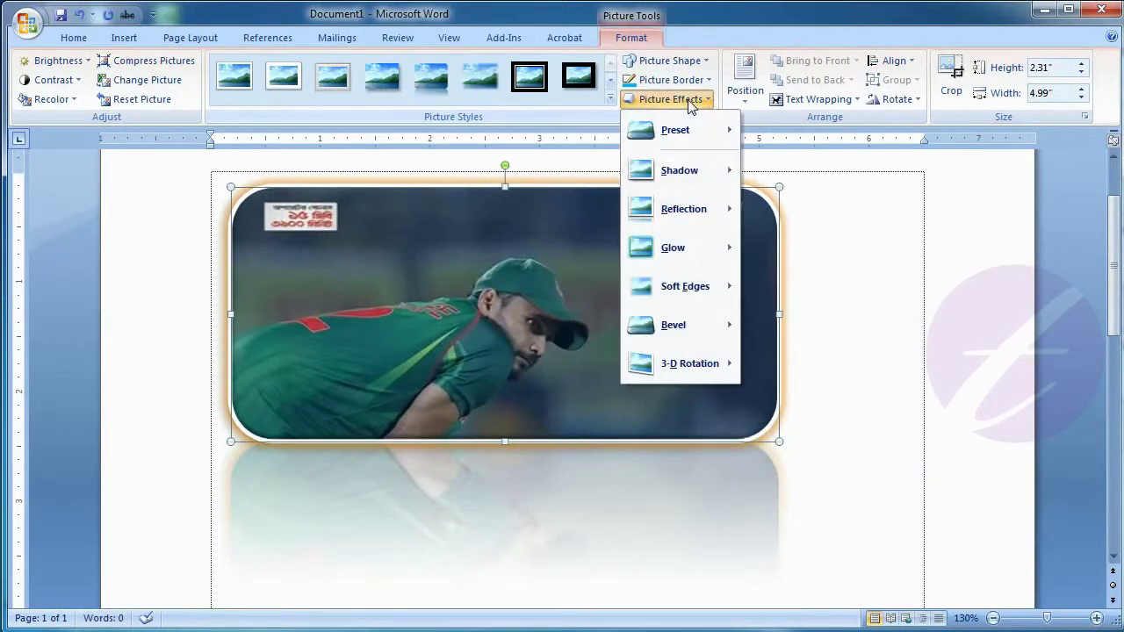
mouse_move(710, 330)
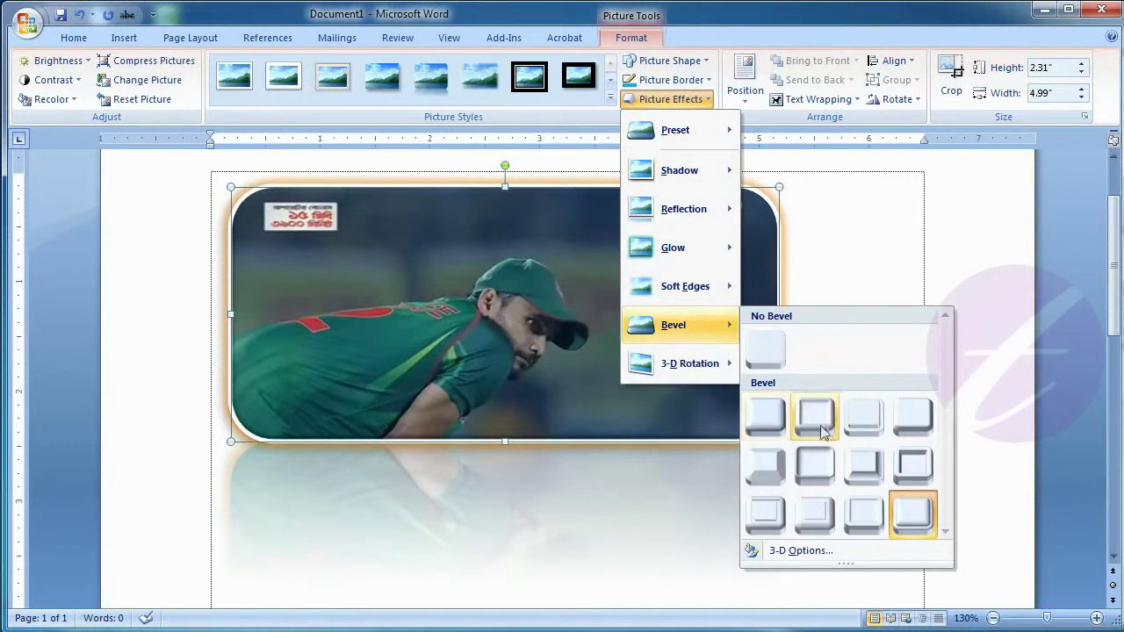
mouse_move(685, 147)
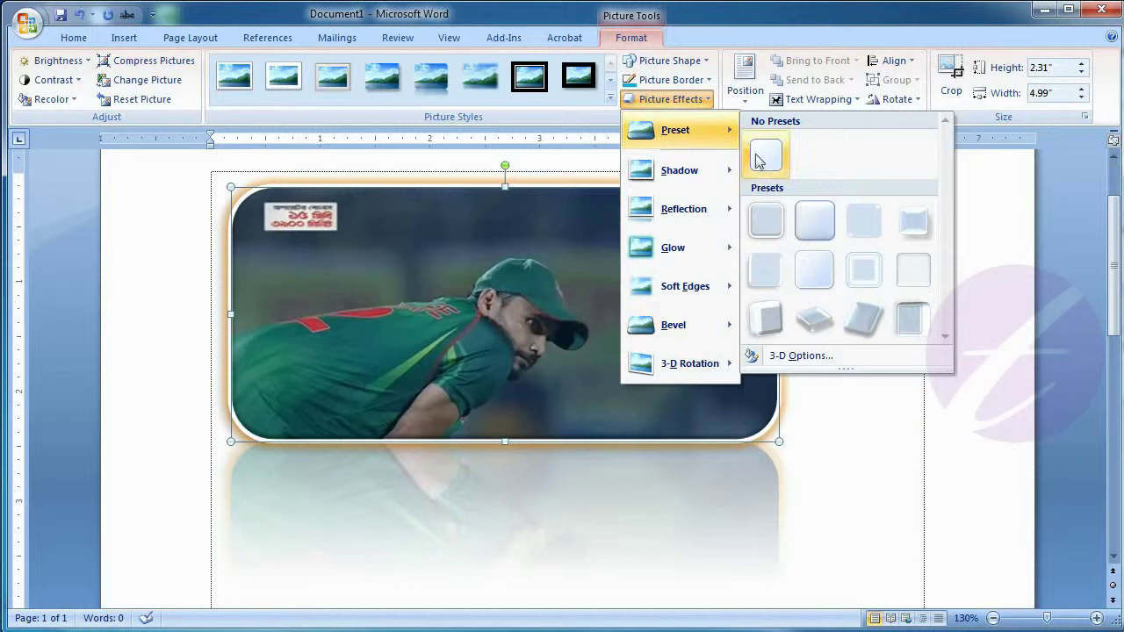
left_click(759, 160)
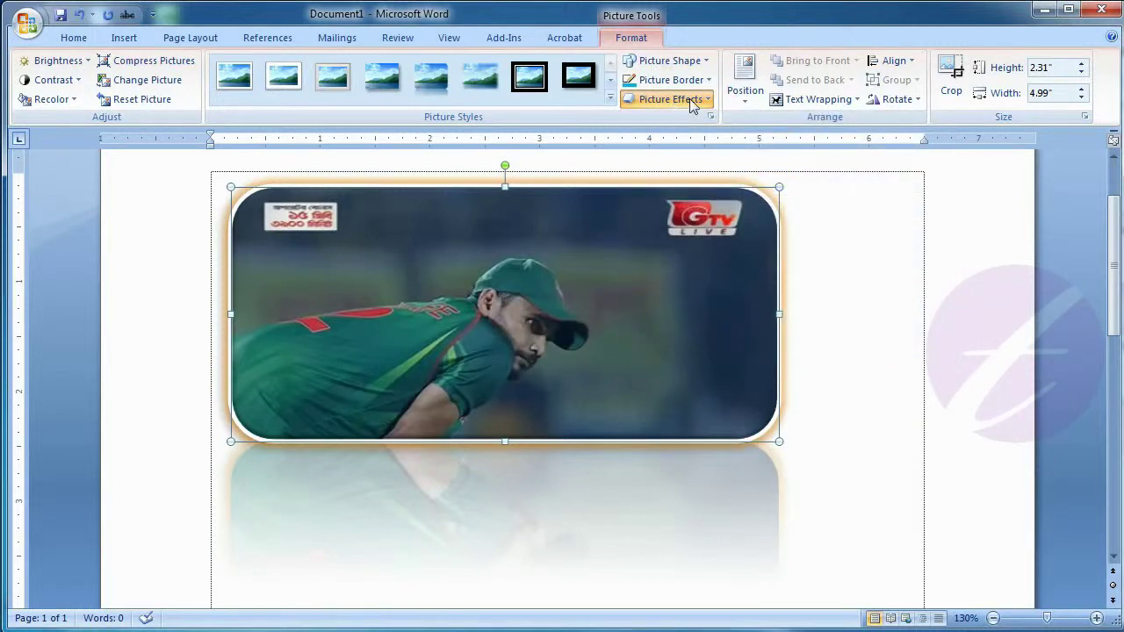
left_click(688, 100)
left_click(689, 107)
left_click(692, 110)
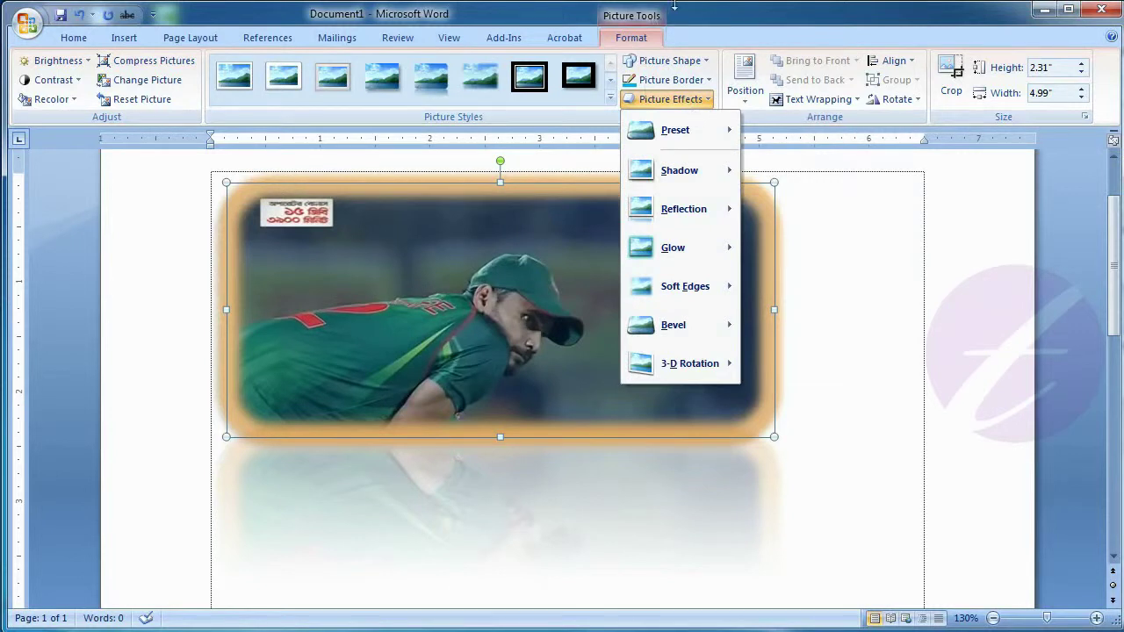
Reset the cricket photo to remove all effects and resize it to 2.39" by 5.16"
left_click(683, 17)
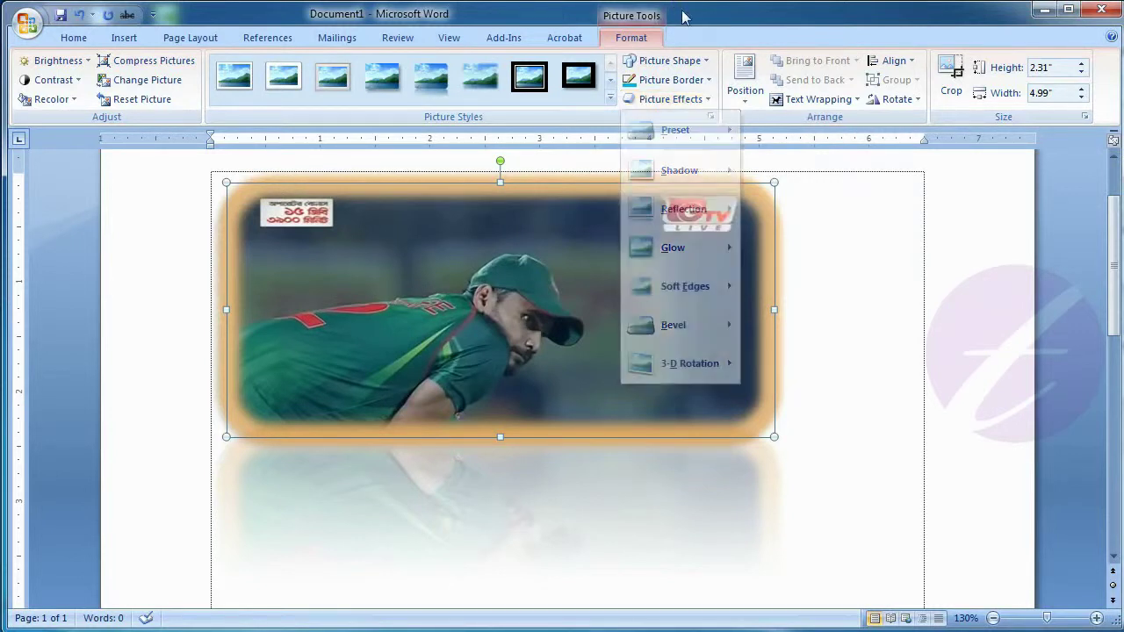
left_click(141, 99)
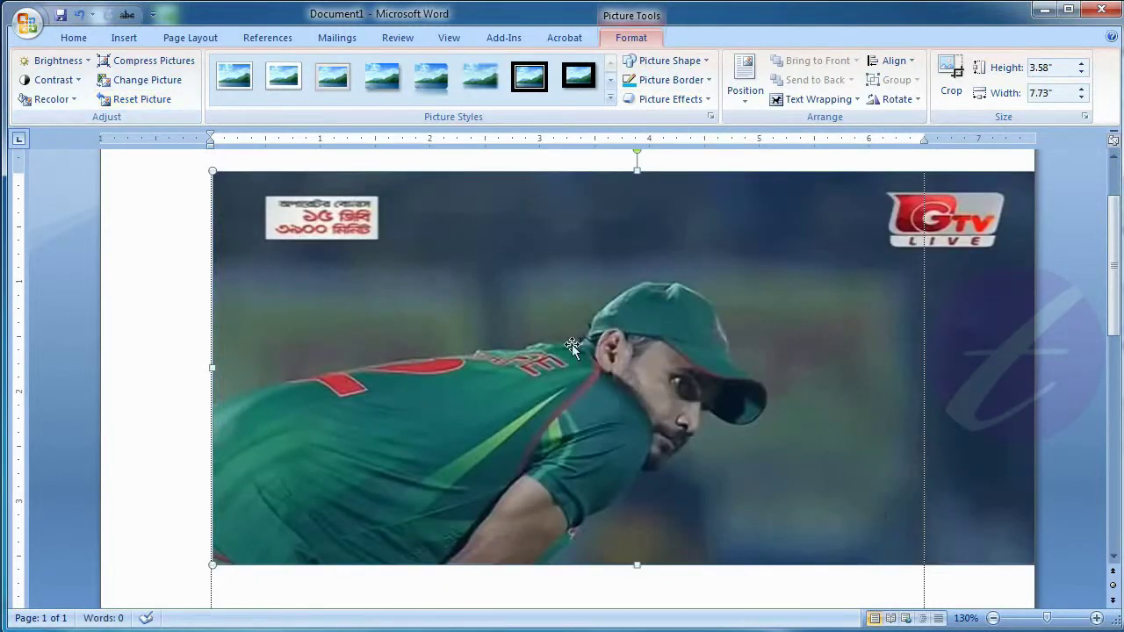
left_click_drag(211, 169, 474, 302)
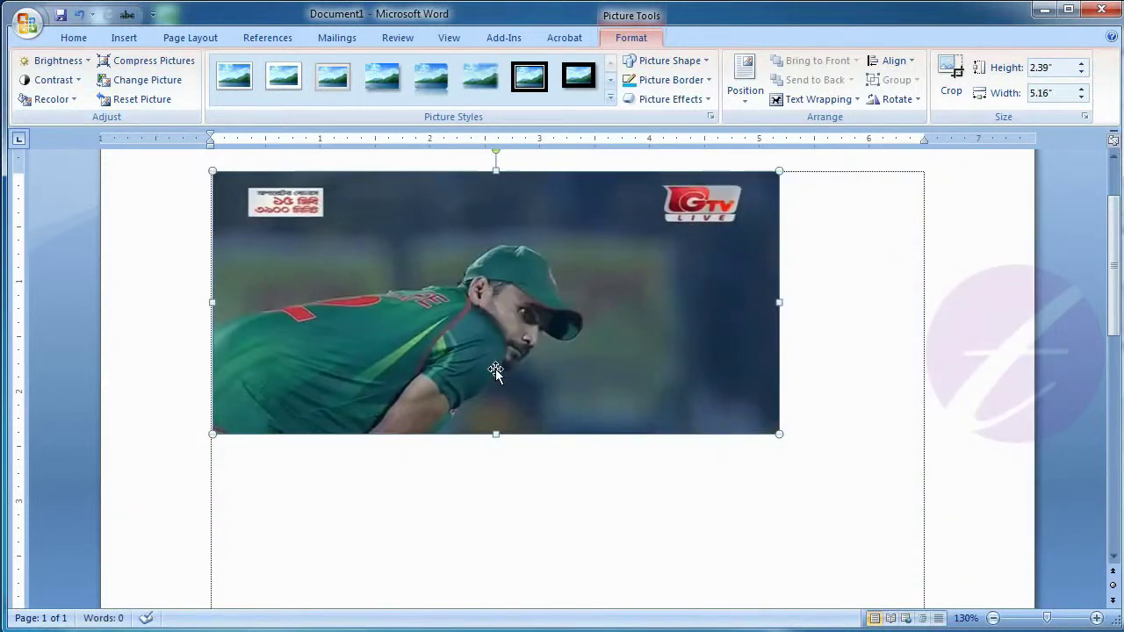
left_click(694, 99)
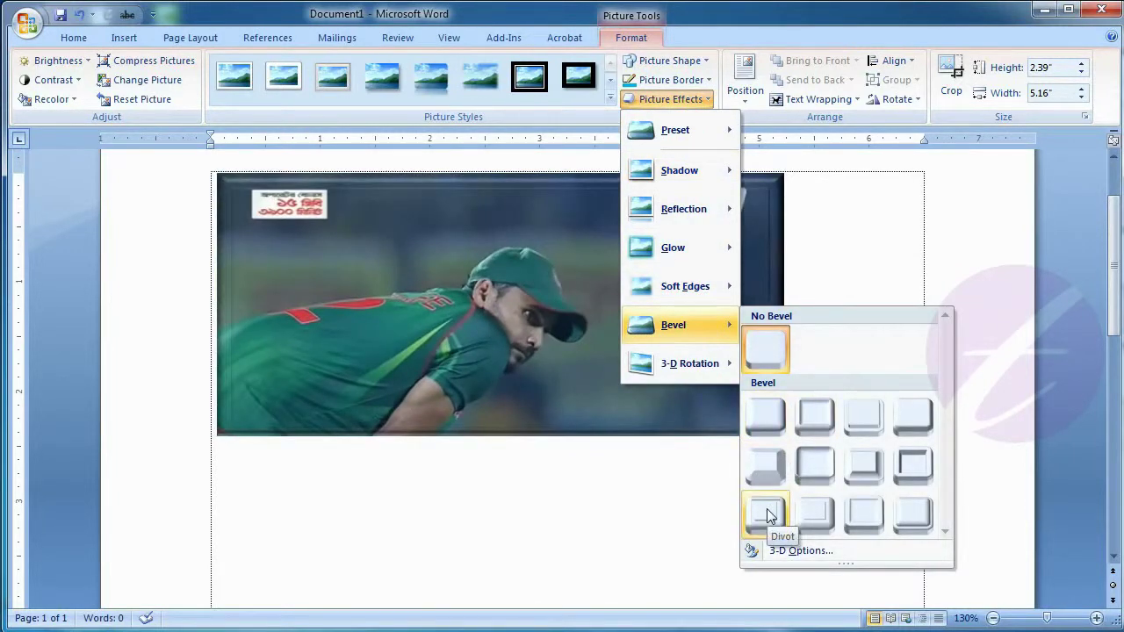
Give the photo a Divot bevel and tilt it with the fourth Parallel 3-D rotation
left_click(913, 516)
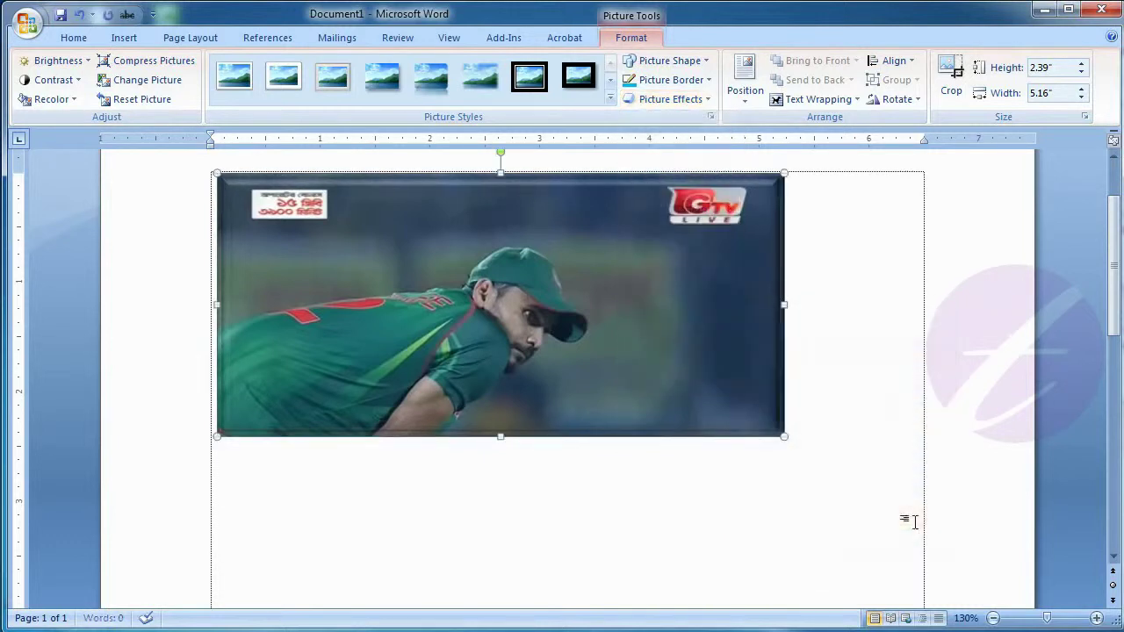
left_click(701, 101)
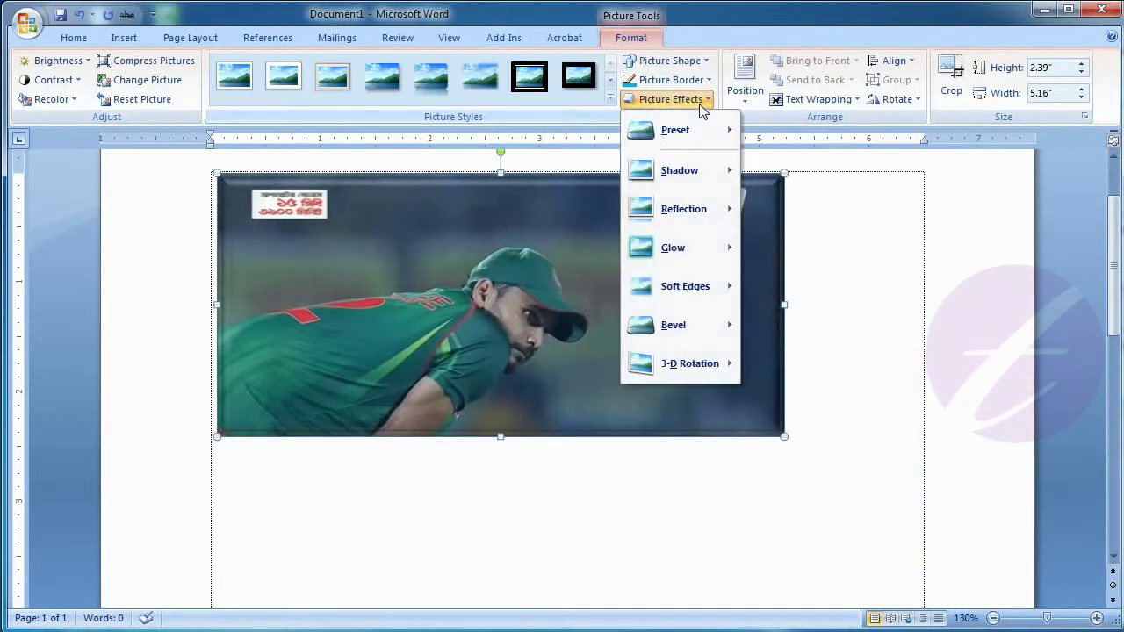
mouse_move(701, 376)
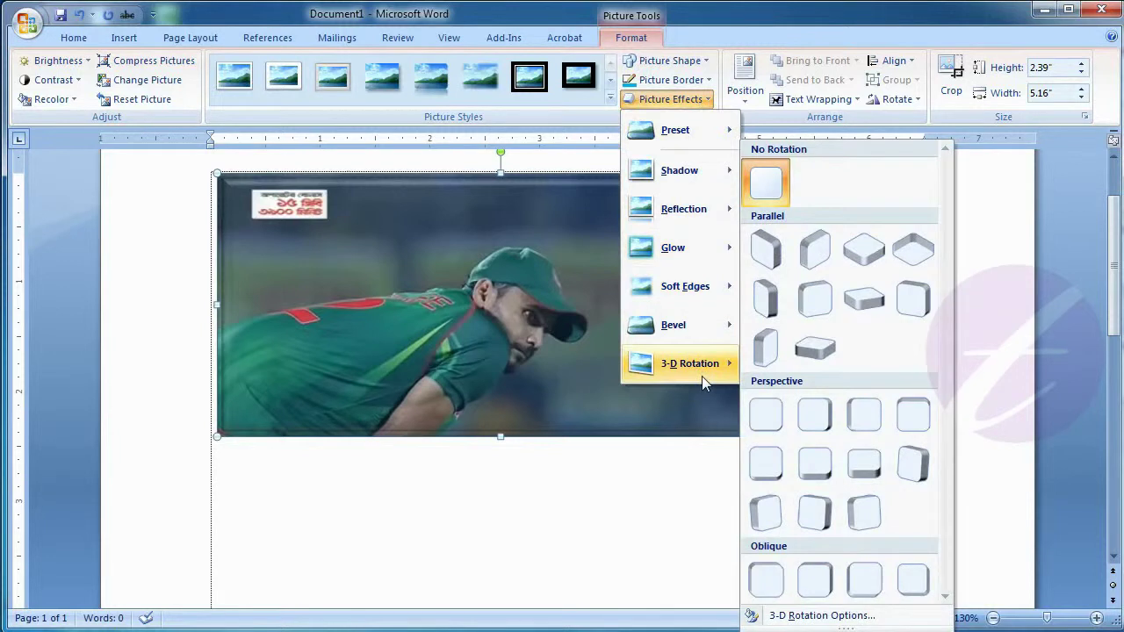
left_click(909, 251)
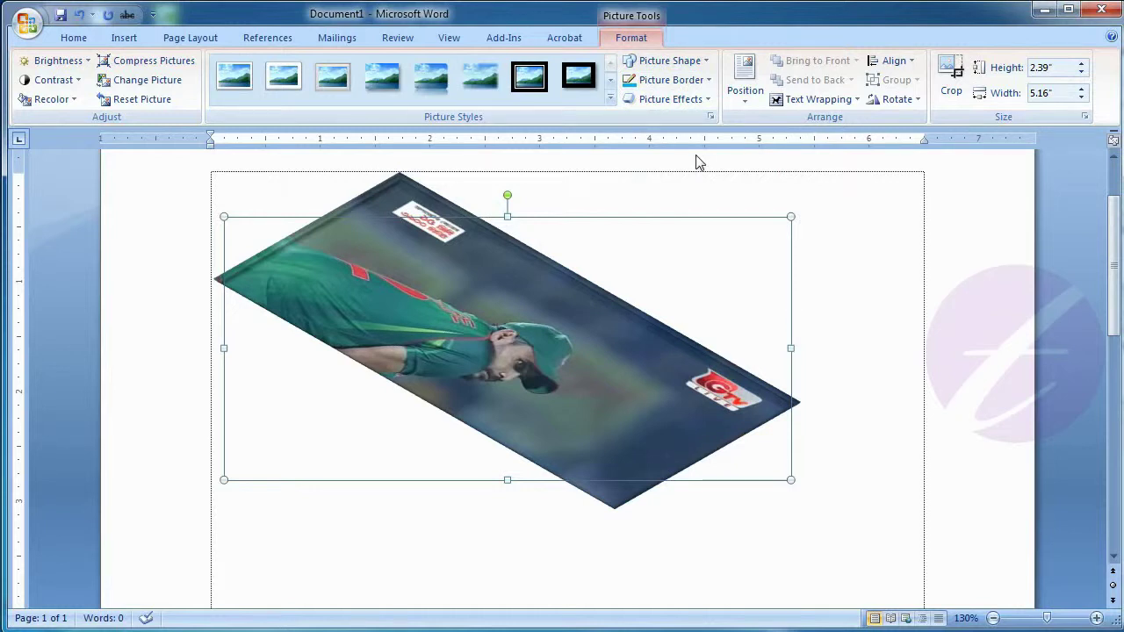
Reset the photo and shrink it to 2.04" by 4.4", then 1.38" by 2.96"
left_click(135, 102)
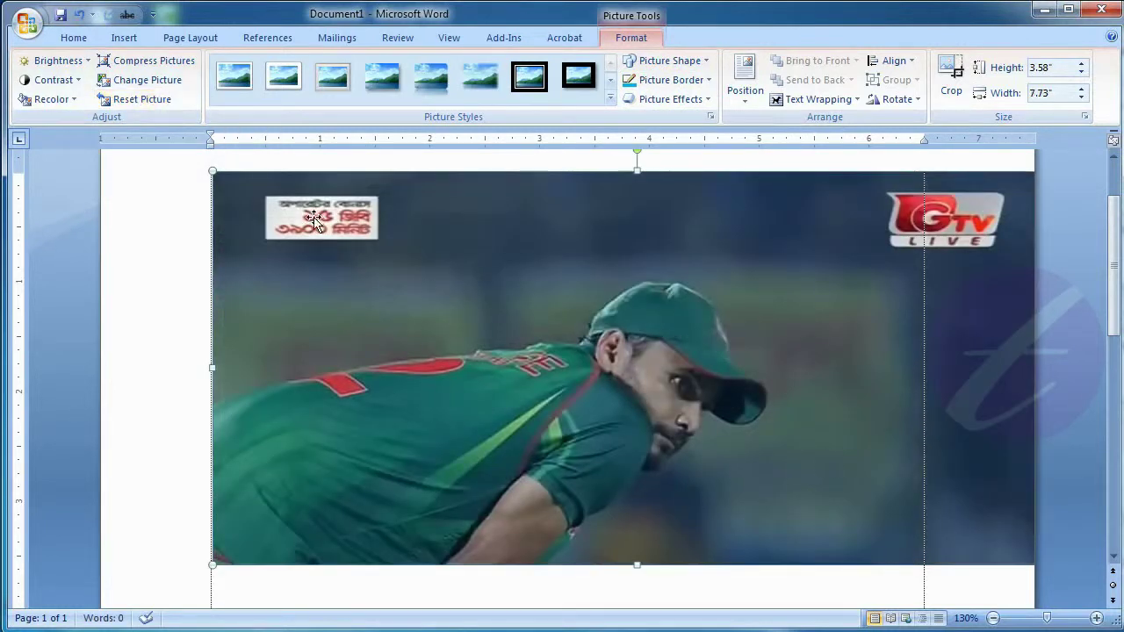
left_click_drag(209, 169, 624, 342)
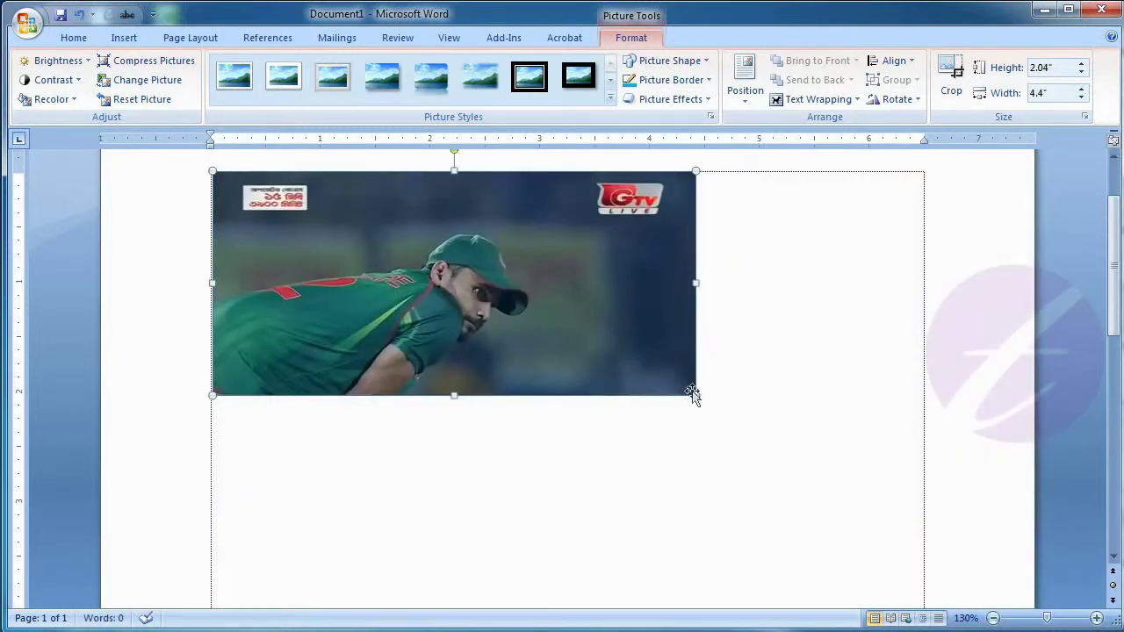
left_click_drag(692, 393, 537, 316)
left_click(620, 316)
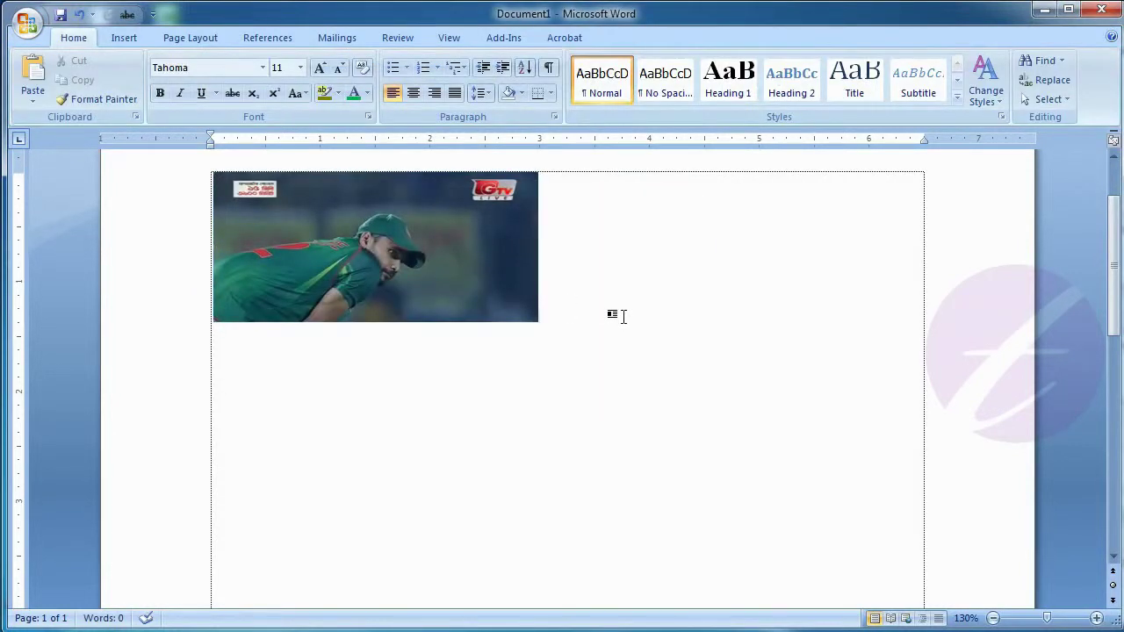
Select the cricket picture and delete it from the document
left_click(424, 237)
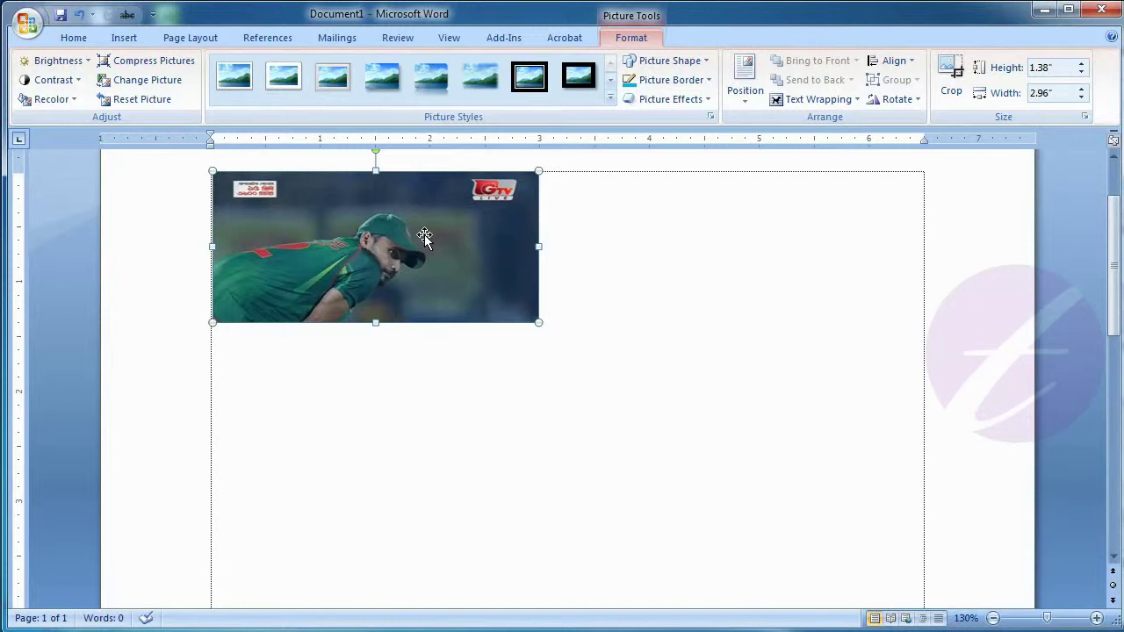
key("Right")
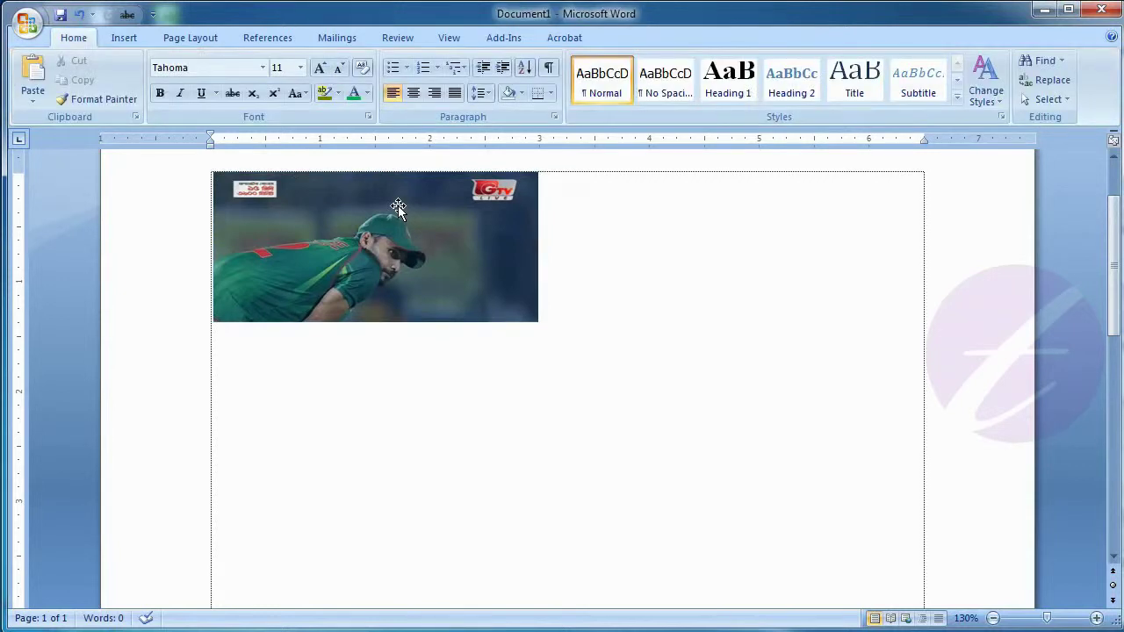
left_click(398, 207)
key("Delete")
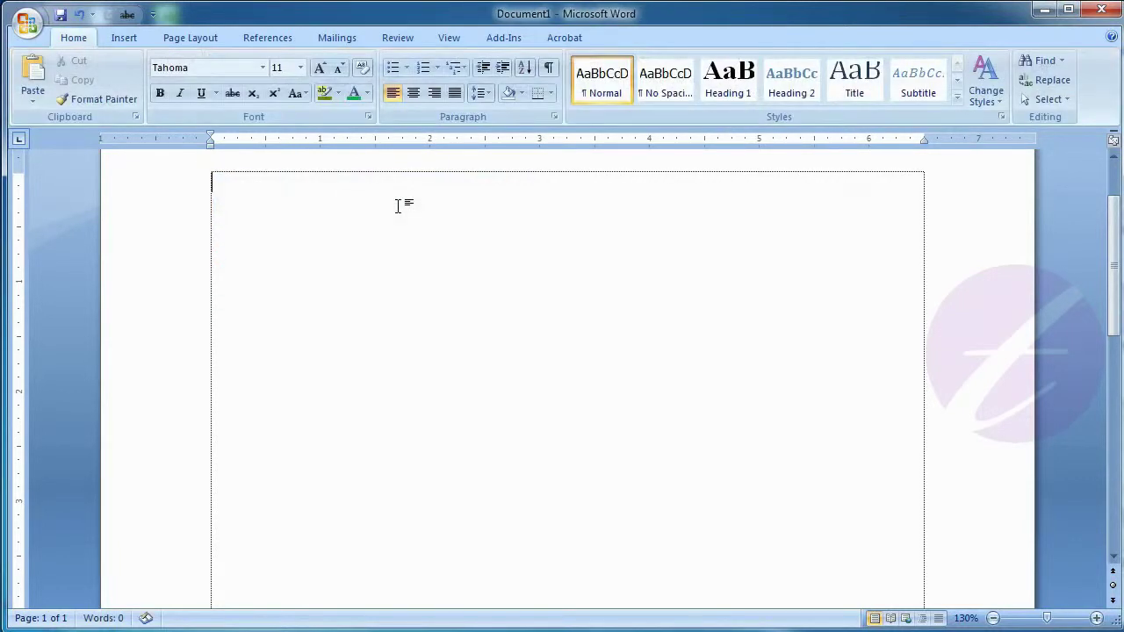
Paste the Notepad test.txt sample text into Document1 twice and justify all of it
key("alt+Tab")
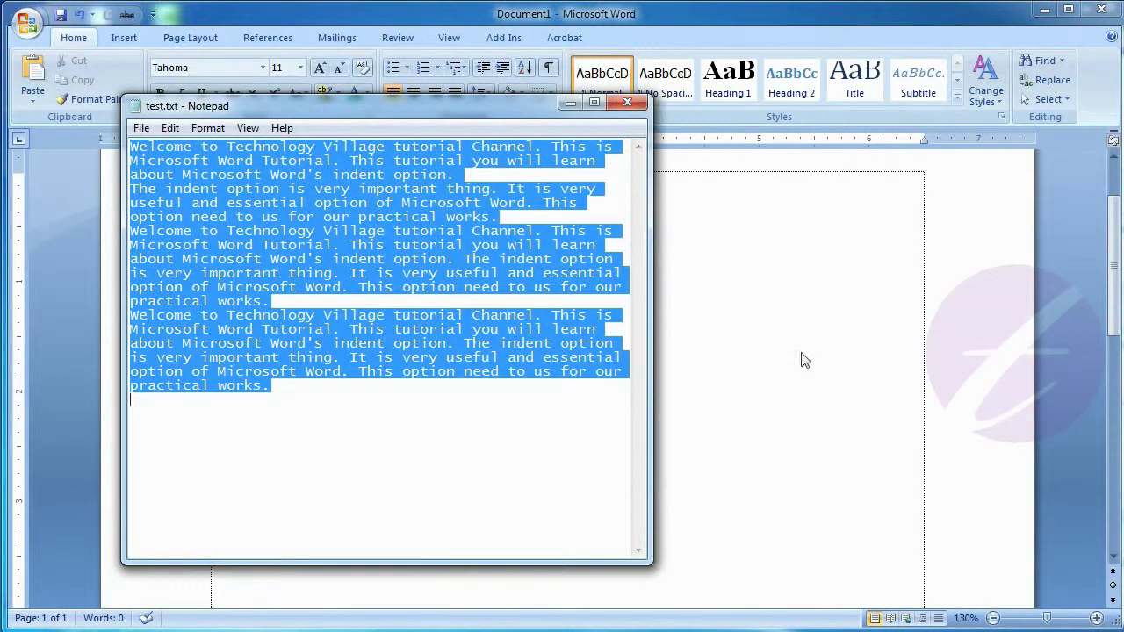
key("alt+Tab")
type("Welcome to Technology Village tutorial Channel. This is Microsoft Word Tutorial. This tutorial you will learn about Microsoft Word's indent option. The indent option is very important thing. It is very useful and essential option of Microsoft Word. This option need to us for our practical works. Welcome to Technology Village tutorial Channel. This is Microsoft Word Tutorial. This tutorial you will learn about Microsoft Word's indent option. The indent option is very important thing. It is very useful and essential option of Microsoft Word. This option need to us for our practical works. Welcome to Technology Village tutorial Channel. This is Microsoft Word Tutorial. This tutorial you will learn about Microsoft Word's indent option. The indent option is very important thing. It is very useful and essential option of Microsoft Word. This option need to us for our practical works.")
type("Welcome to Technology Village tutorial Channel. This is Microsoft Word Tutorial. This tutorial you will learn about Microsoft Word's indent option. The indent option is very important thing. It is very useful and essential option of Microsoft Word. This option need to us for our practical works. Welcome to Technology Village tutorial Channel. This is Microsoft Word Tutorial. This tutorial you will learn about Microsoft Word's indent option. The indent option is very important thing. It is very useful and essential option of Microsoft Word. This option need to us for our practical works. Welcome to Technology Village tutorial Channel. This is Microsoft Word Tutorial. This tutorial you will learn about Microsoft Word's indent option. The indent option is very important thing. It is very useful and essential option of Microsoft Word. This option need to us for our practical works.")
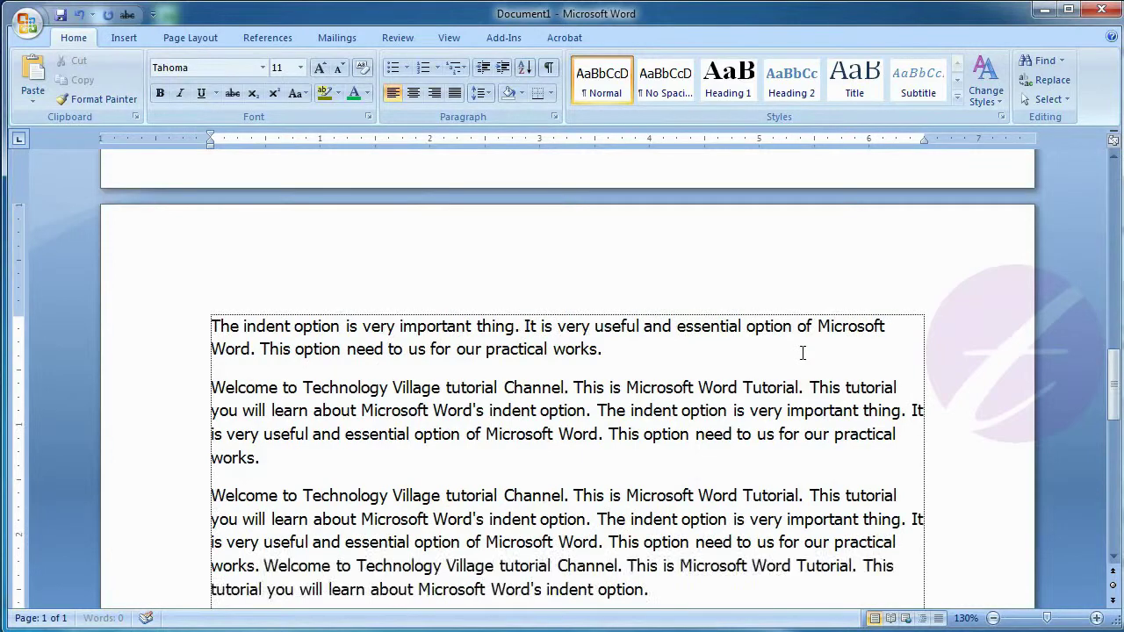
key("ctrl+a")
key("ctrl+j")
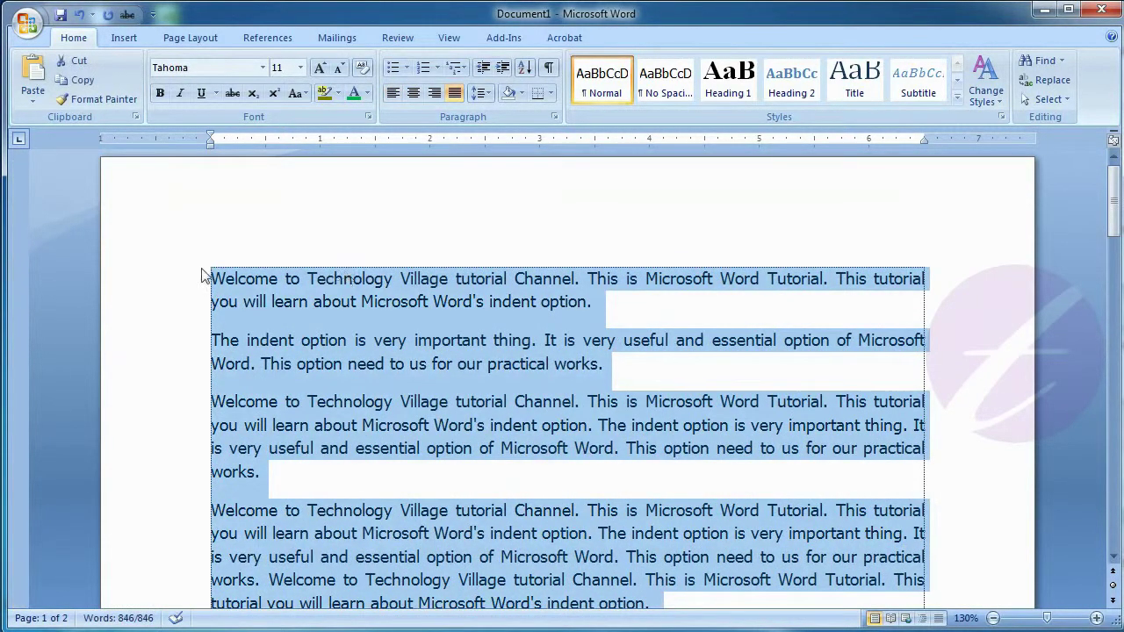
left_click(214, 280)
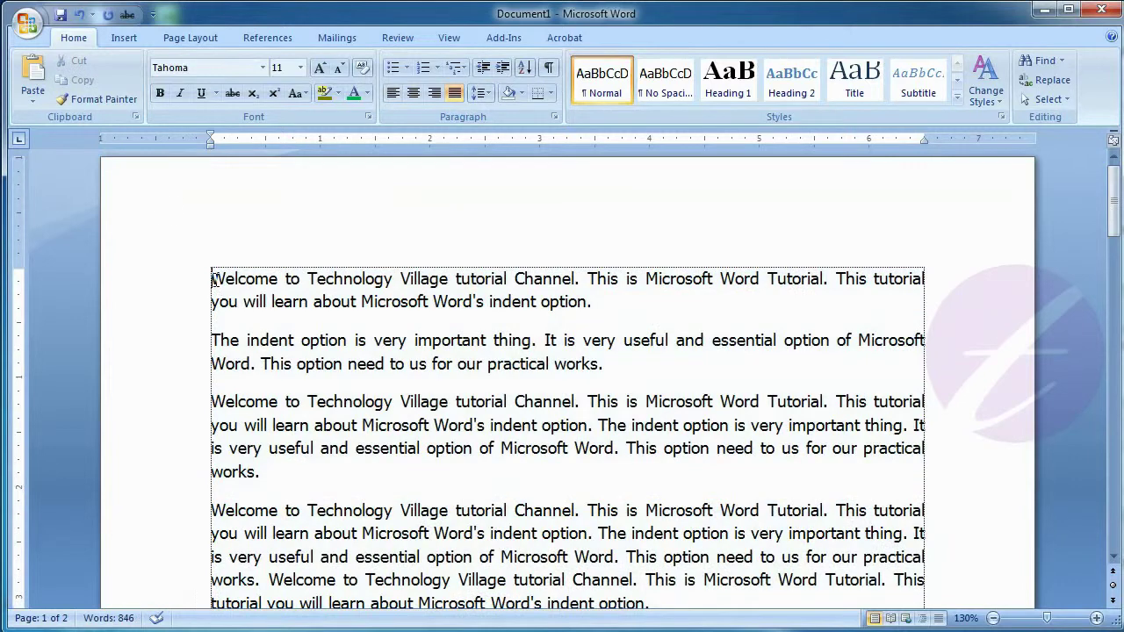
Insert the Capture.JPG cricket photo and shrink it to 2.11 by 0.98 inches
left_click(131, 46)
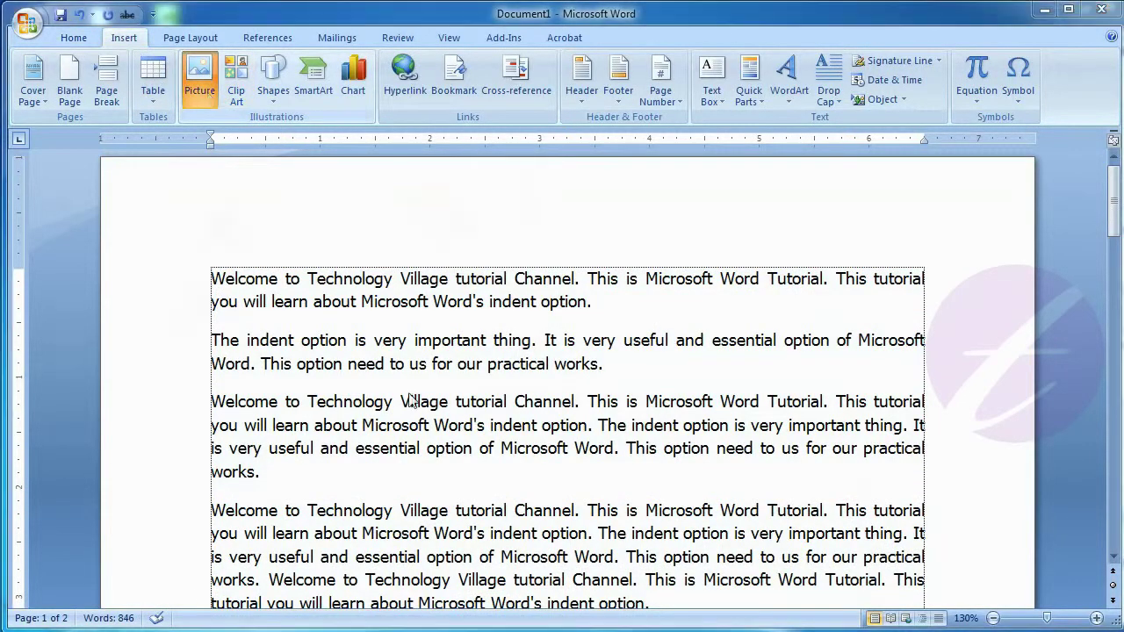
left_click(234, 305)
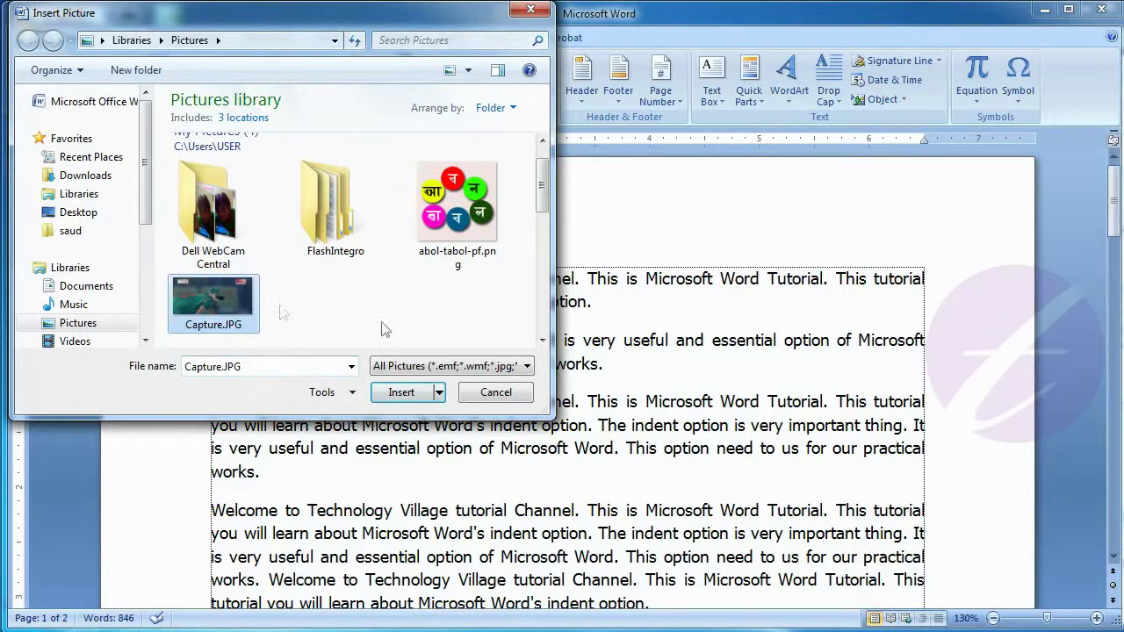
left_click(401, 393)
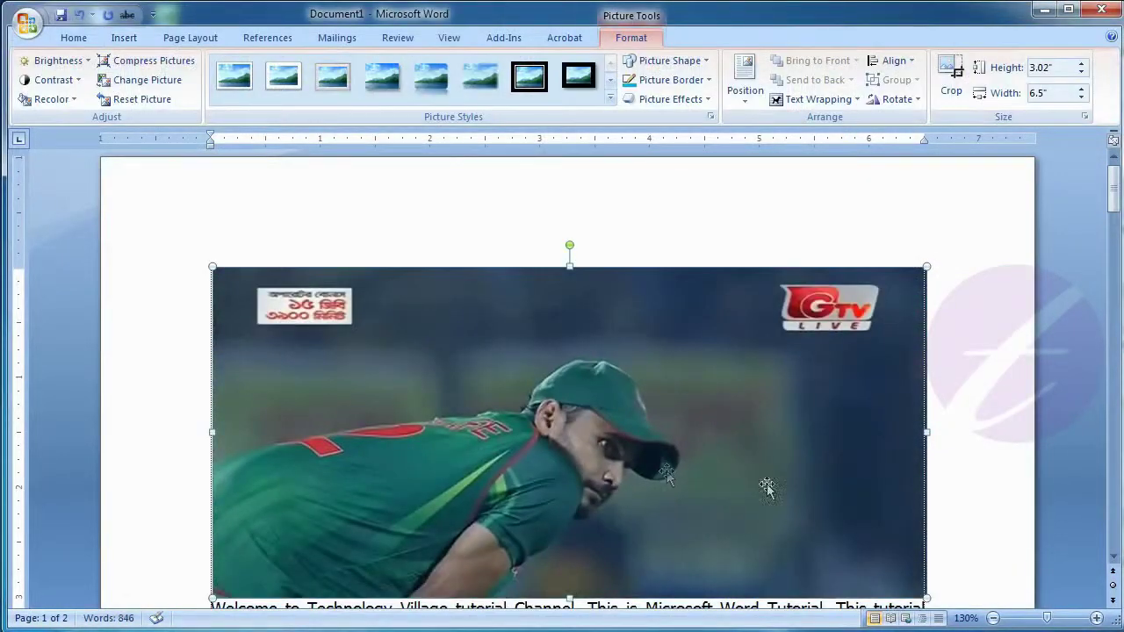
left_click_drag(929, 599, 444, 374)
left_click(486, 369)
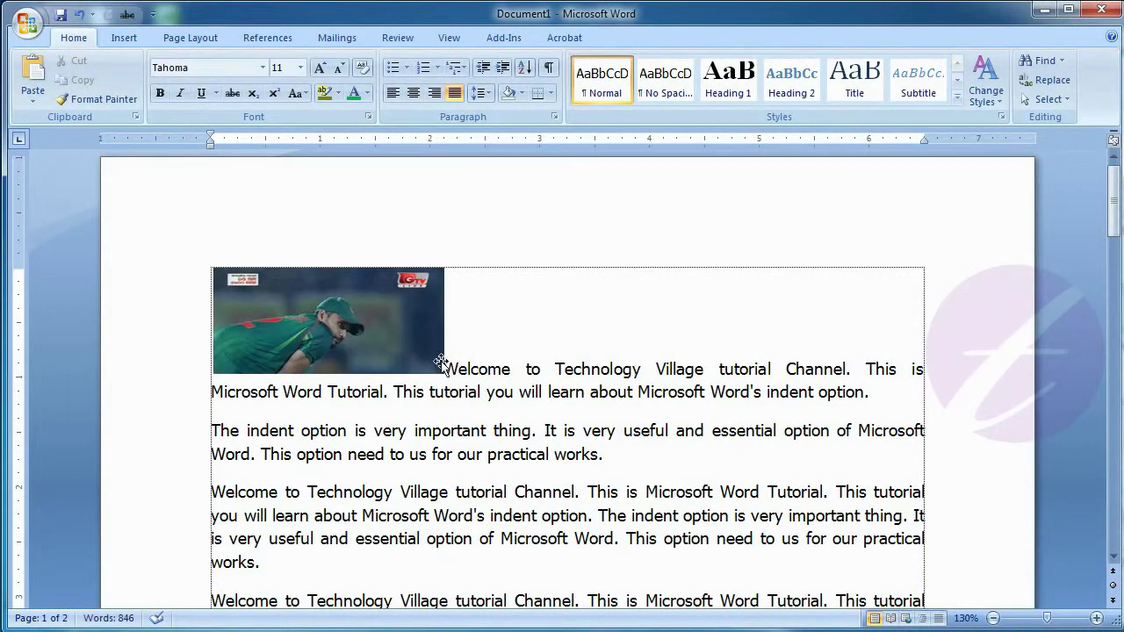
Try the Top Left and then the centred wrapped positions for the cricket photo
left_click(402, 344)
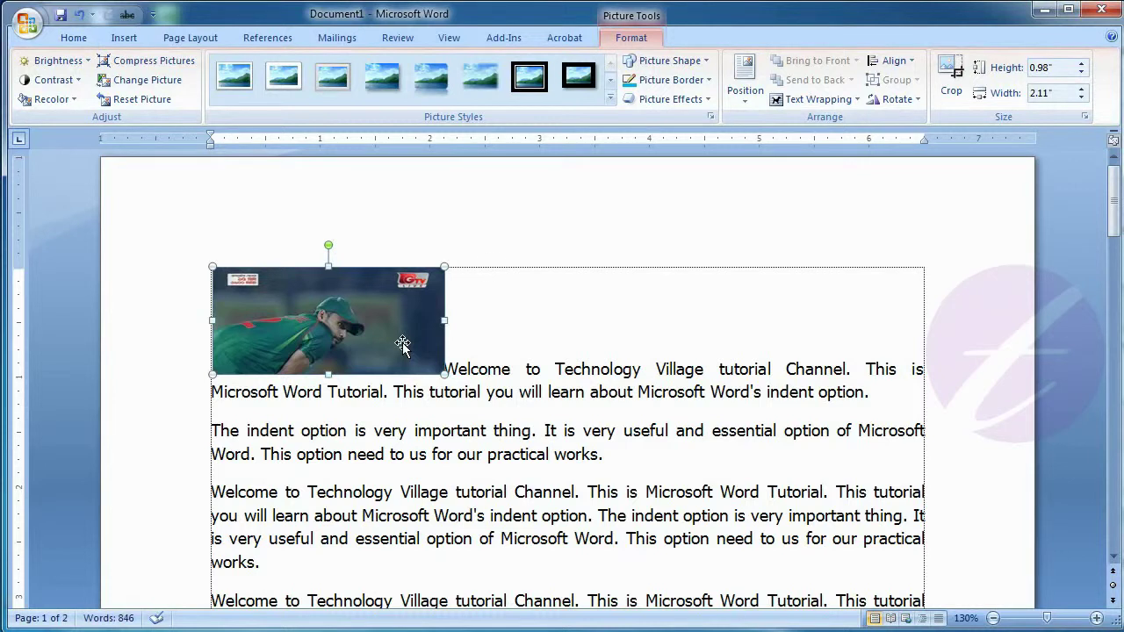
left_click(744, 80)
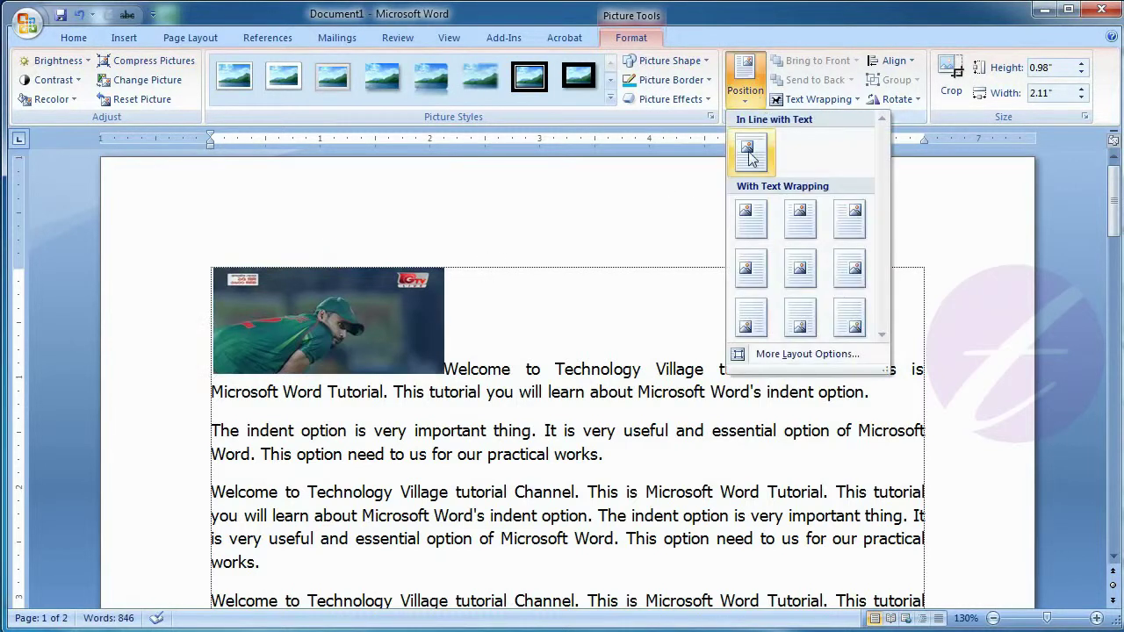
left_click(746, 234)
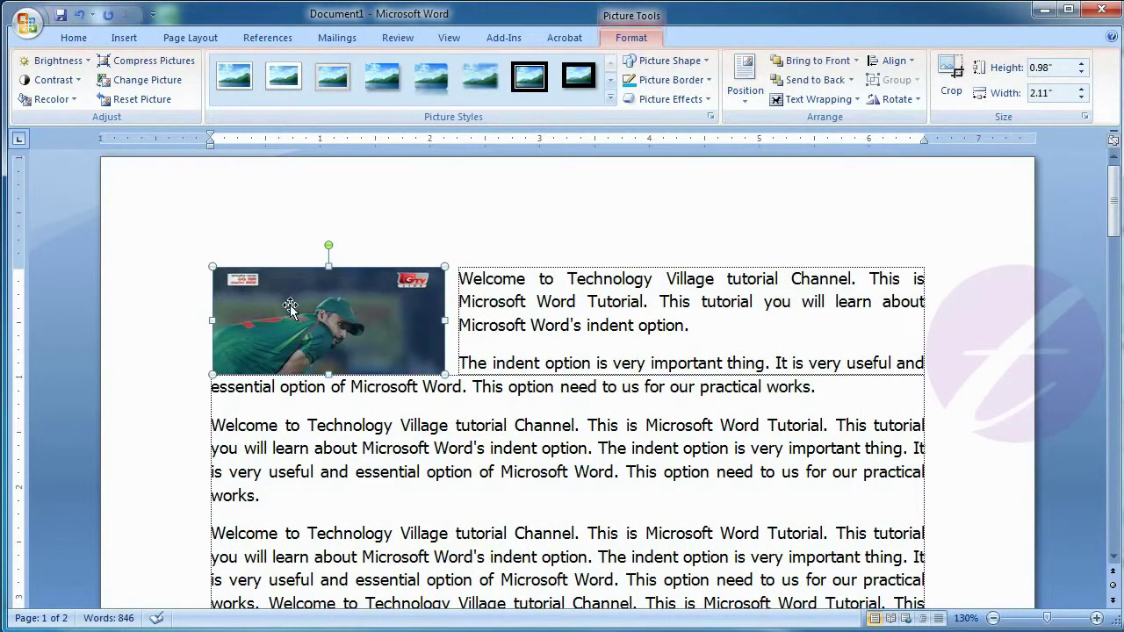
left_click(745, 88)
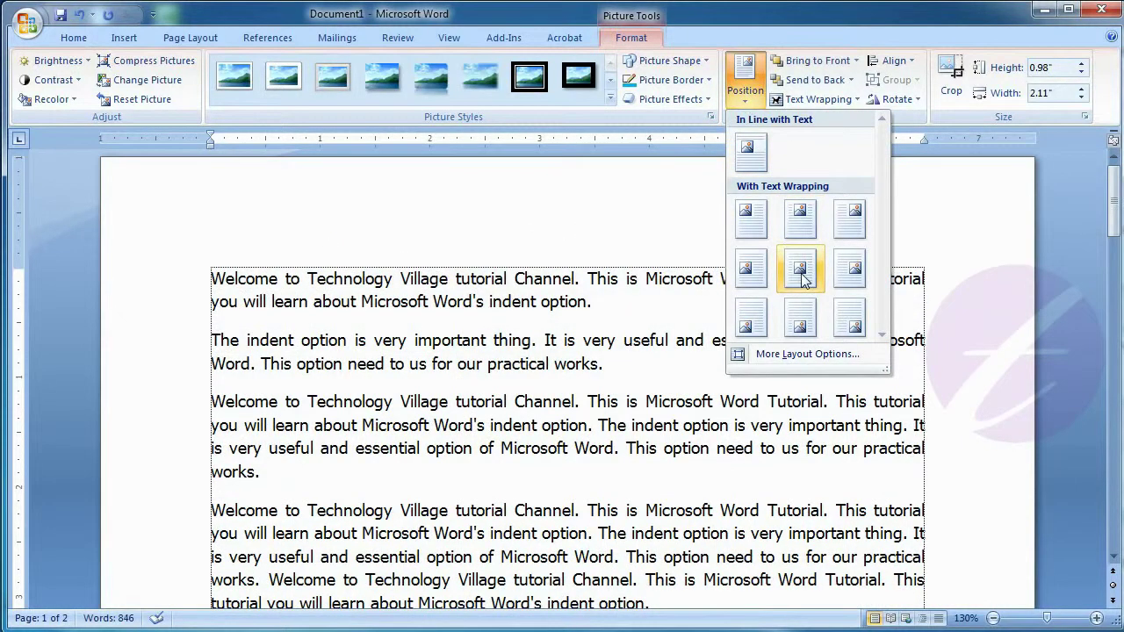
left_click(802, 275)
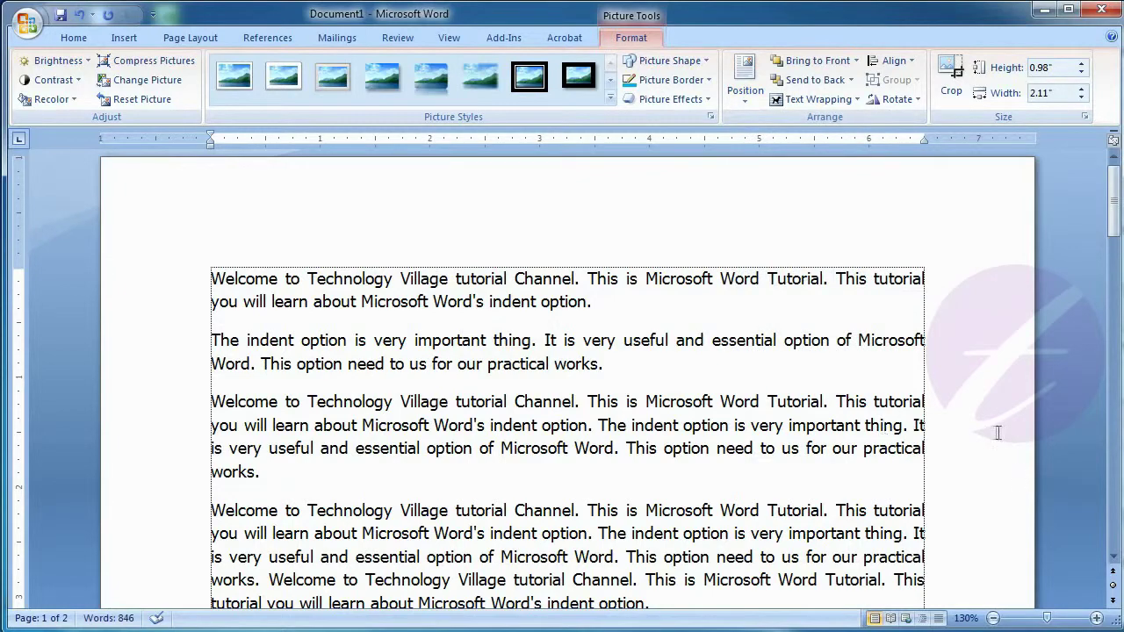
scroll(998, 432, "down", 5)
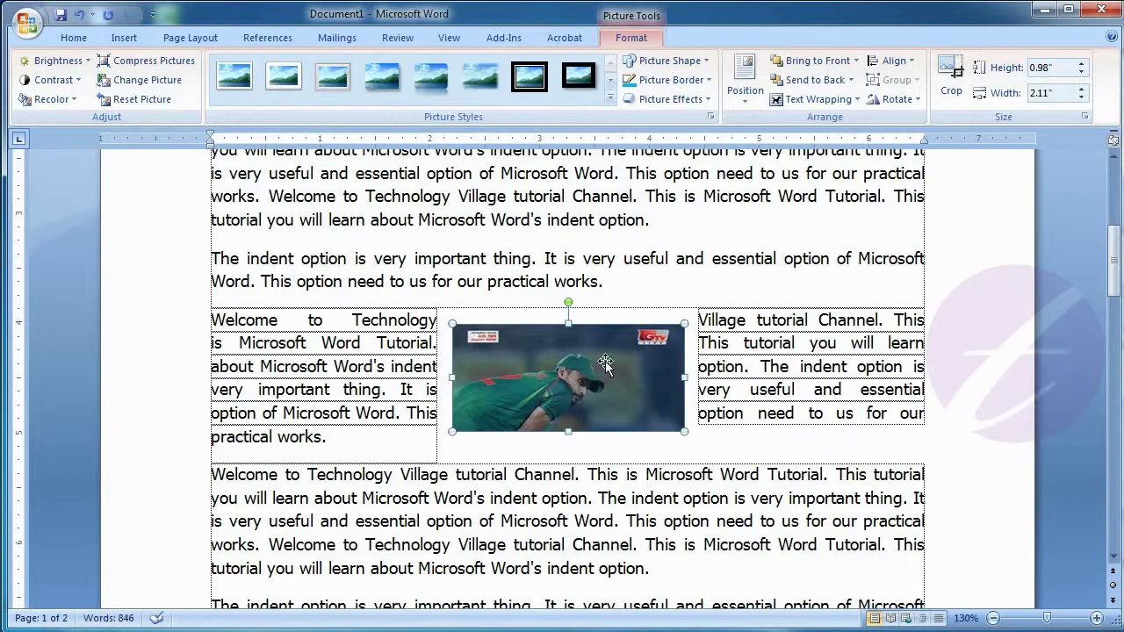
Check the page layout zoomed out, then position the photo Top Right with square wrapping
left_click(993, 618)
left_click(993, 618)
left_click(993, 618)
left_click(994, 618)
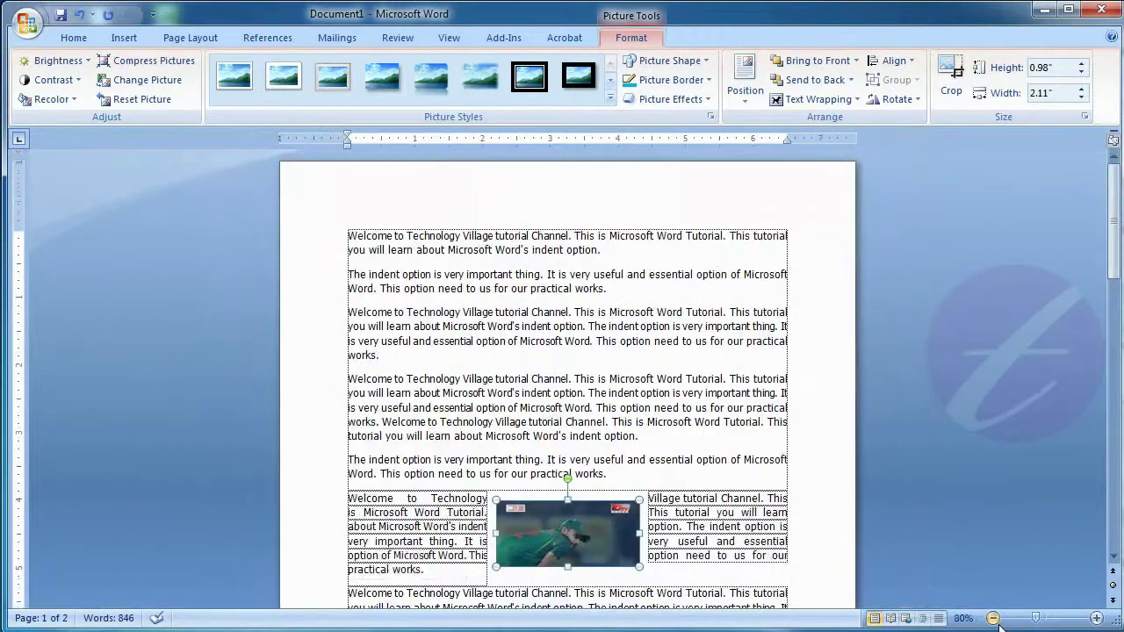
left_click(993, 619)
left_click(993, 619)
left_click(993, 618)
left_click(993, 619)
left_click(993, 619)
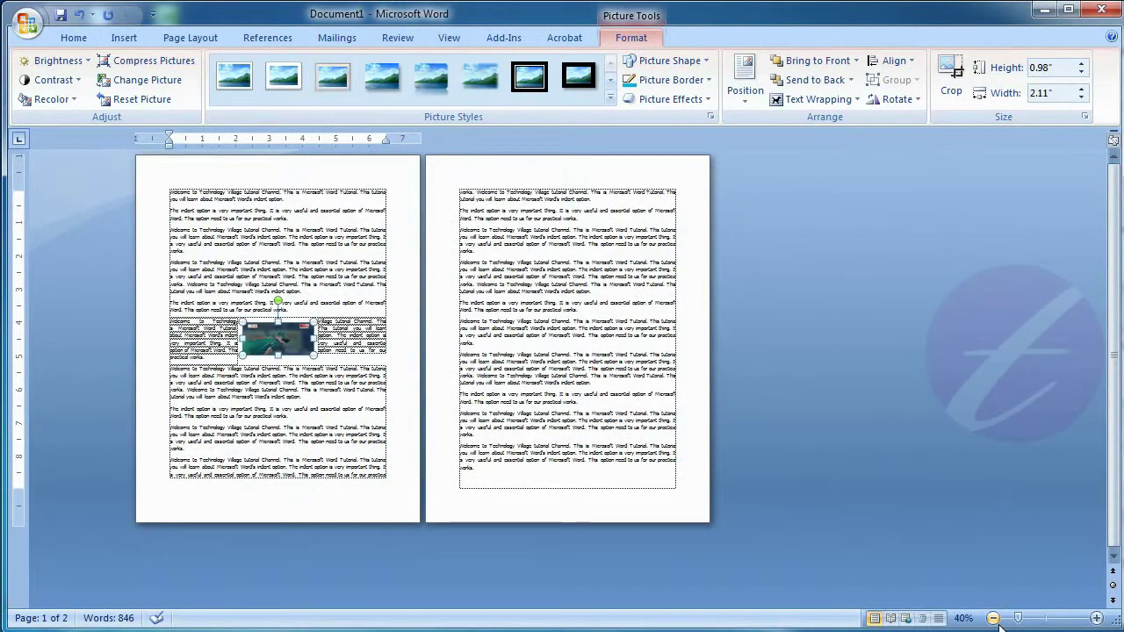
left_click(1097, 618)
left_click(1098, 618)
left_click(1098, 618)
left_click(1097, 618)
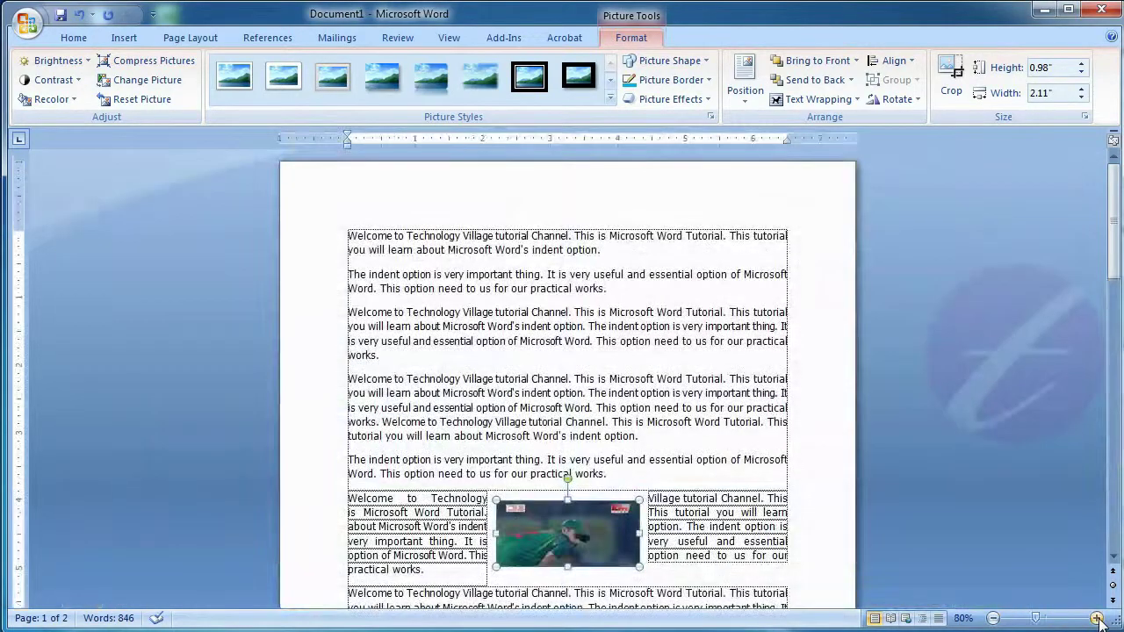
left_click(1098, 618)
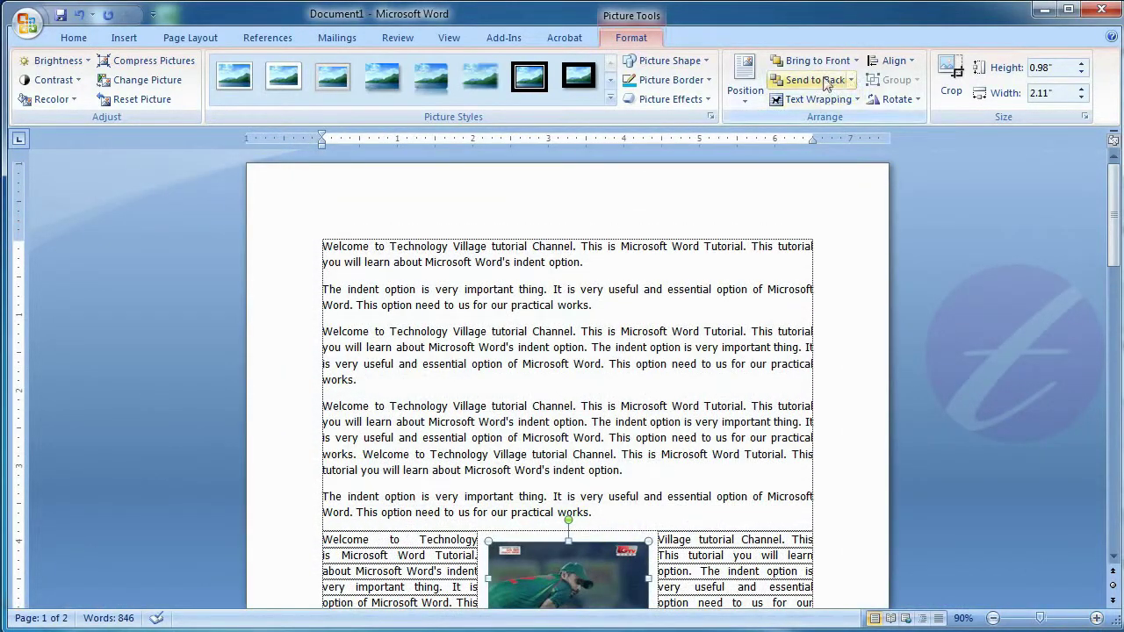
left_click(743, 92)
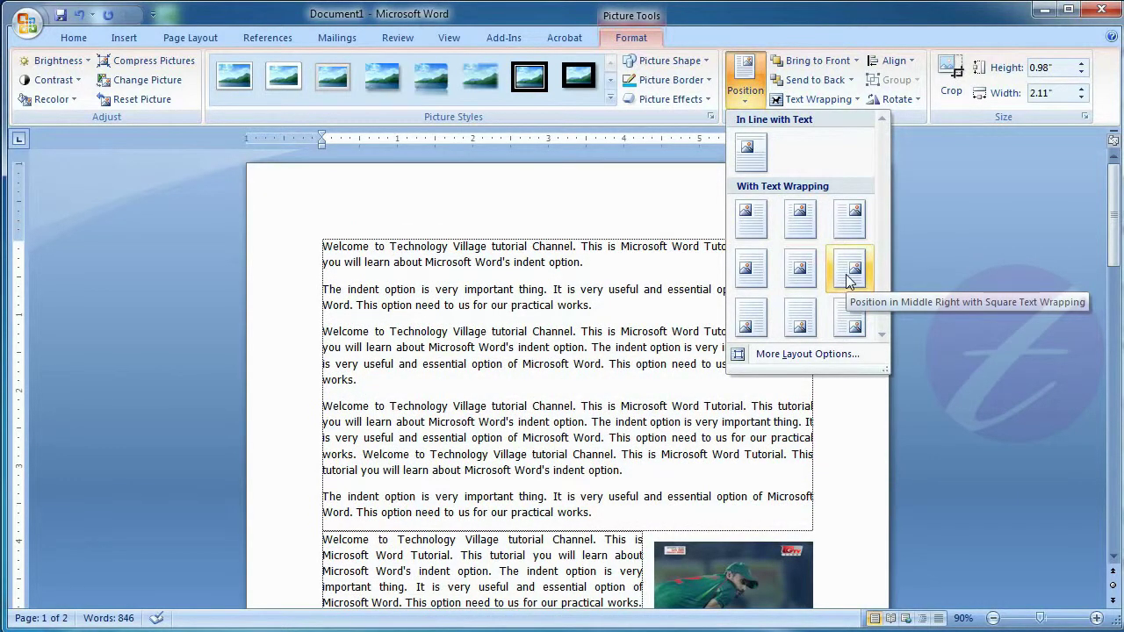
left_click(850, 220)
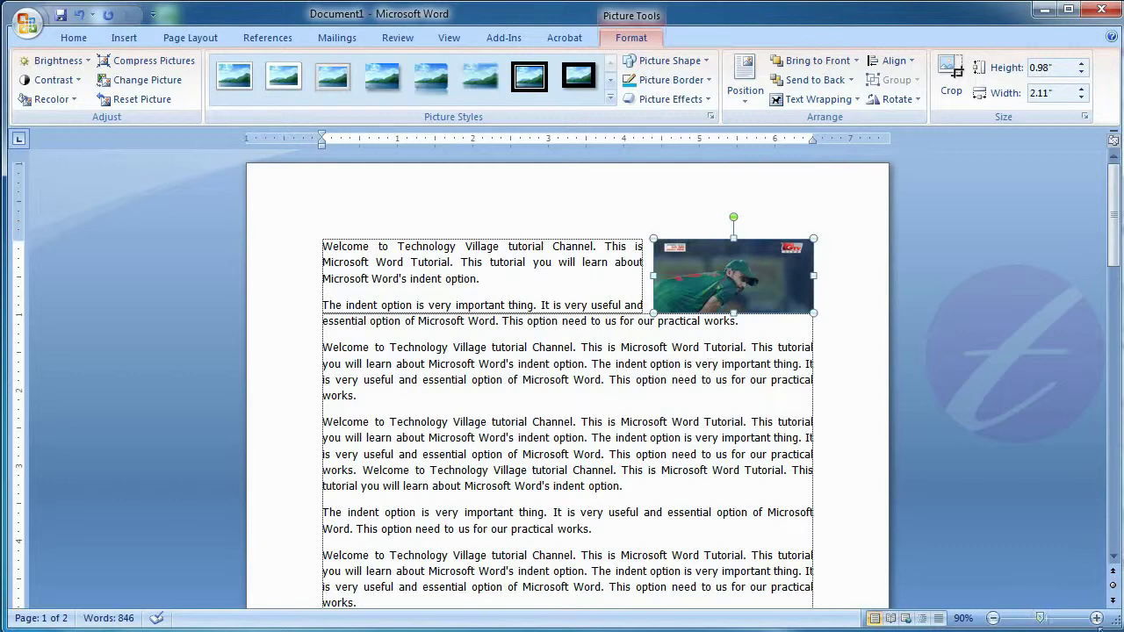
left_click(1097, 618)
left_click(1096, 618)
left_click(1097, 618)
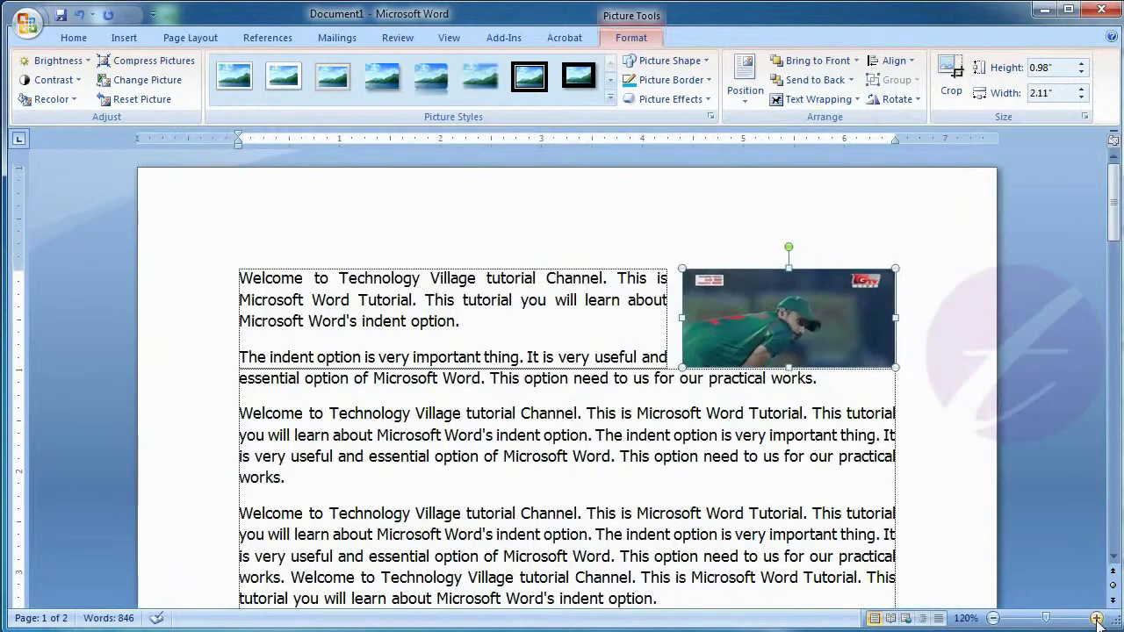
left_click(1097, 618)
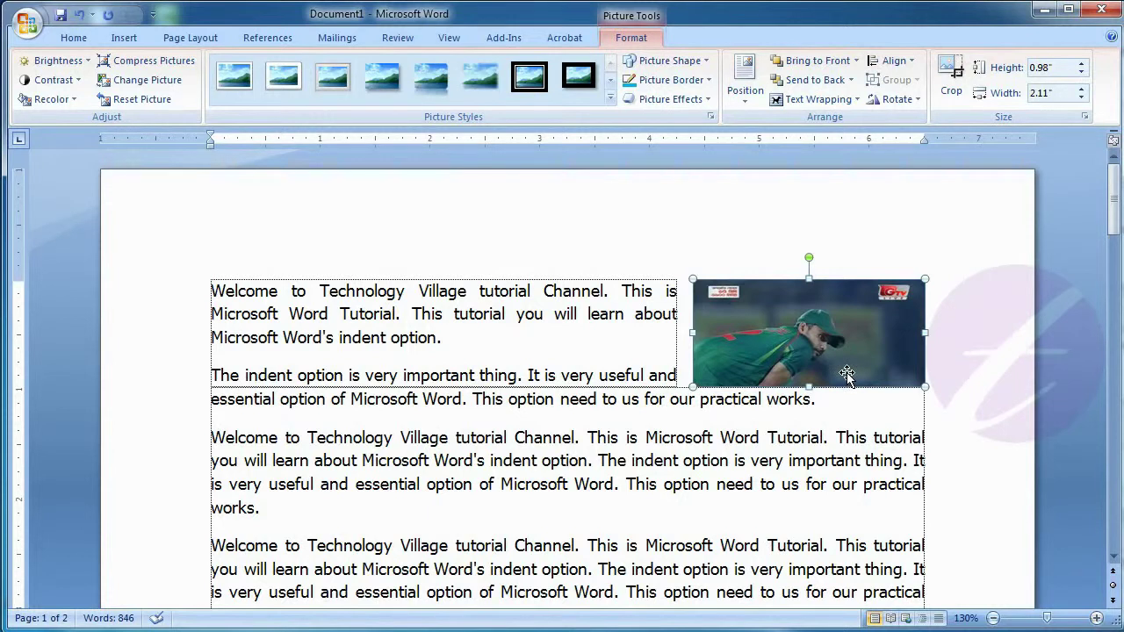
left_click(742, 95)
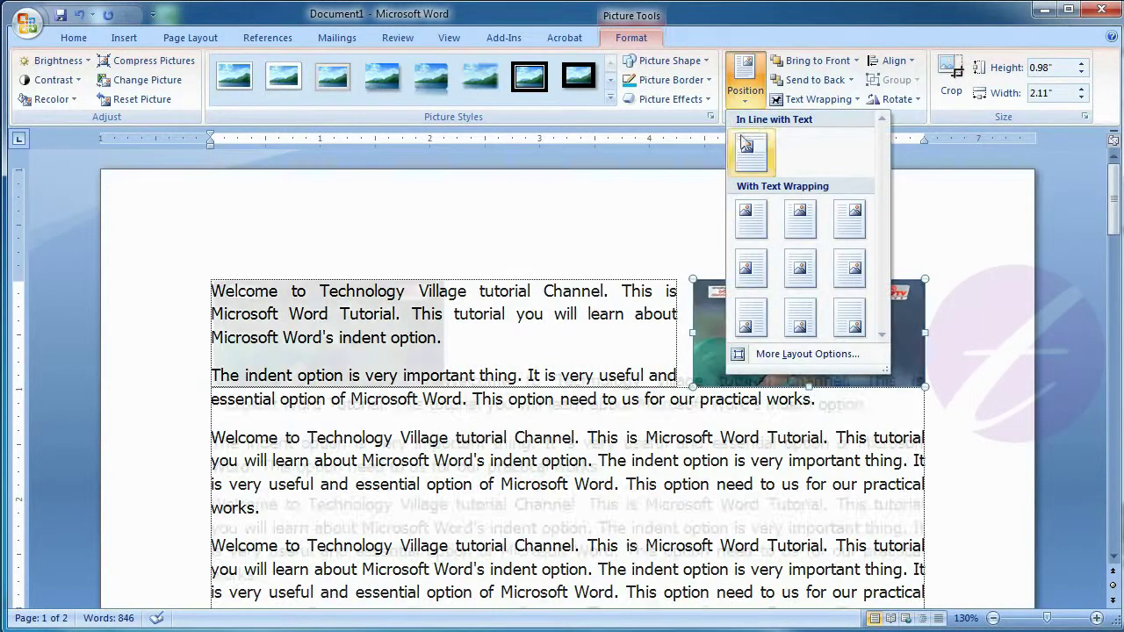
Set the photo In Line with Text and drag it into the paragraph text
left_click(747, 145)
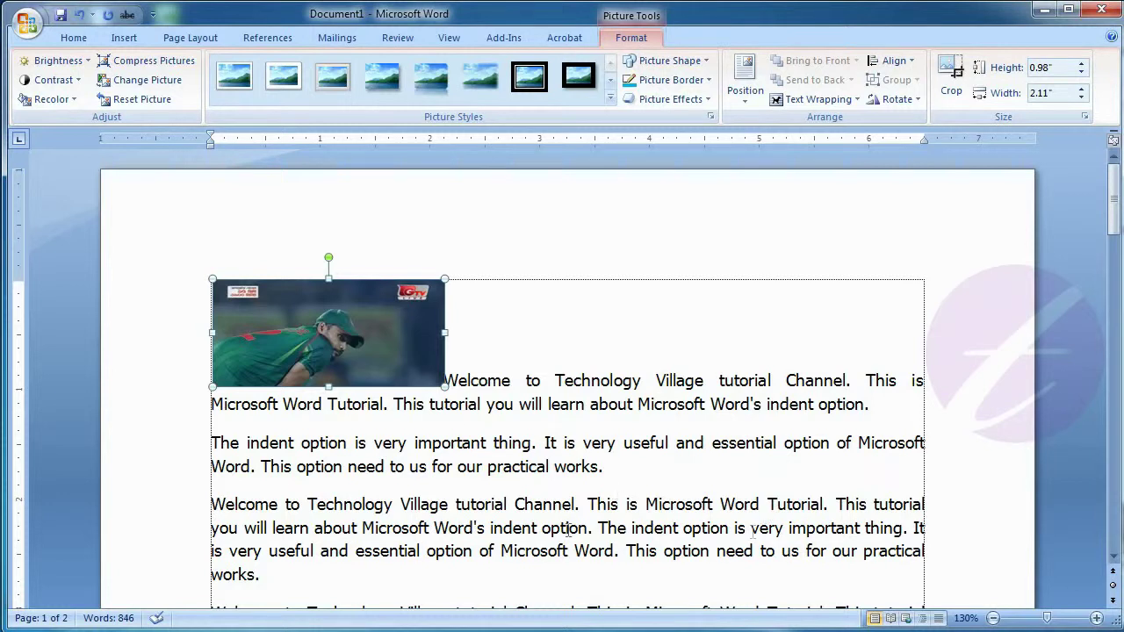
left_click_drag(277, 318, 212, 444)
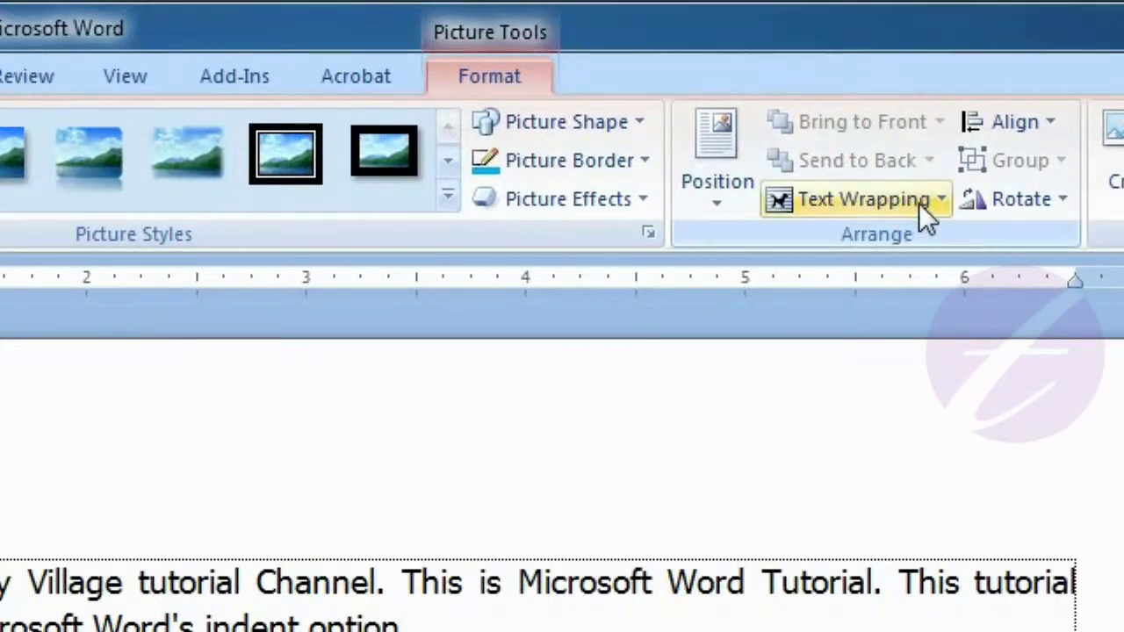
Wrap the text squarely around the cricket photo
left_click(918, 203)
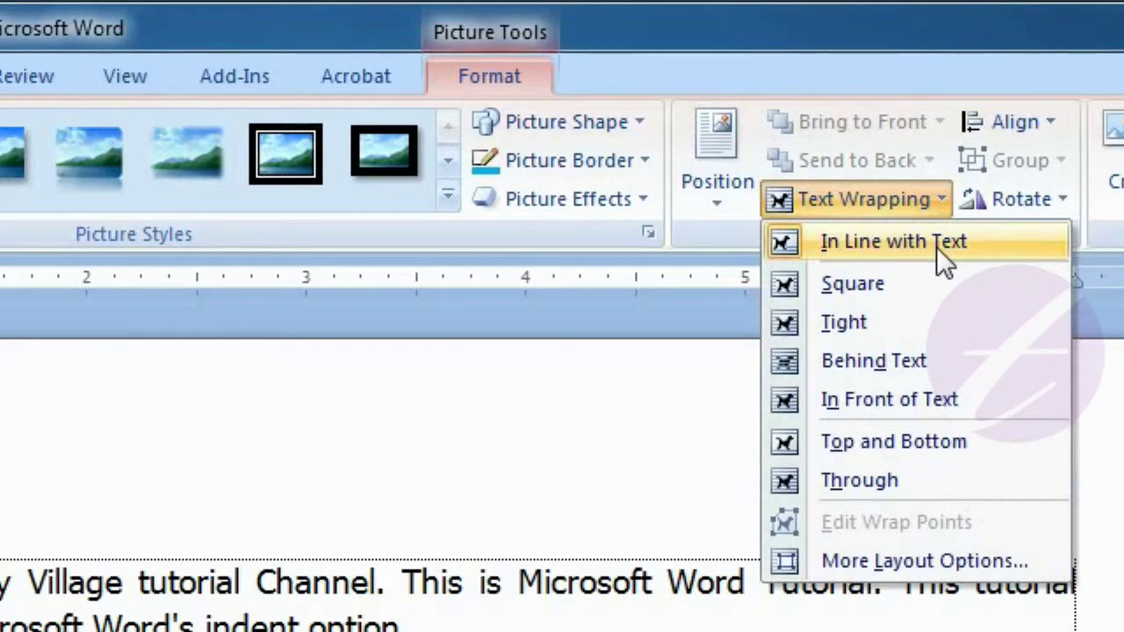
left_click(908, 297)
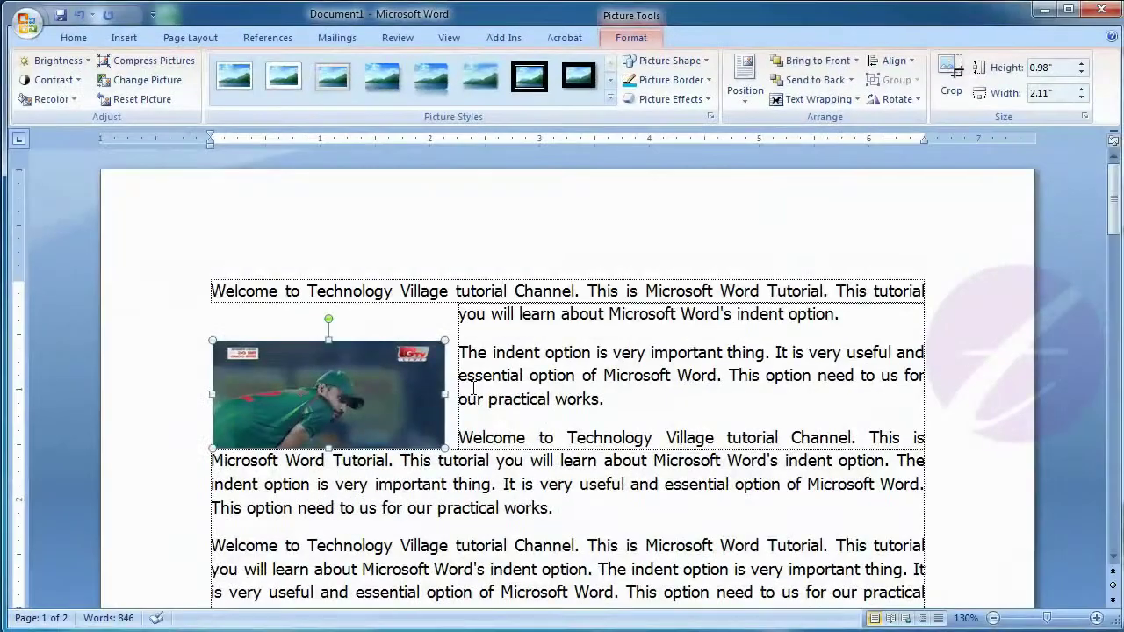
left_click(472, 388)
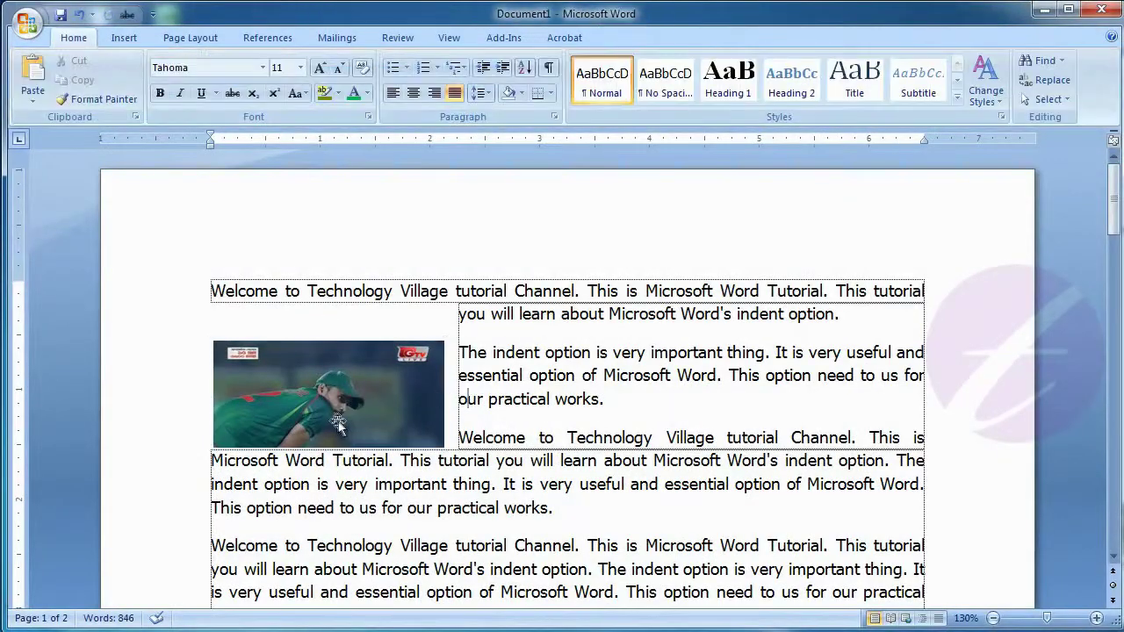
Drag the photo into the middle of the third paragraph and set Tight wrapping
left_click(367, 386)
left_click_drag(367, 386, 591, 473)
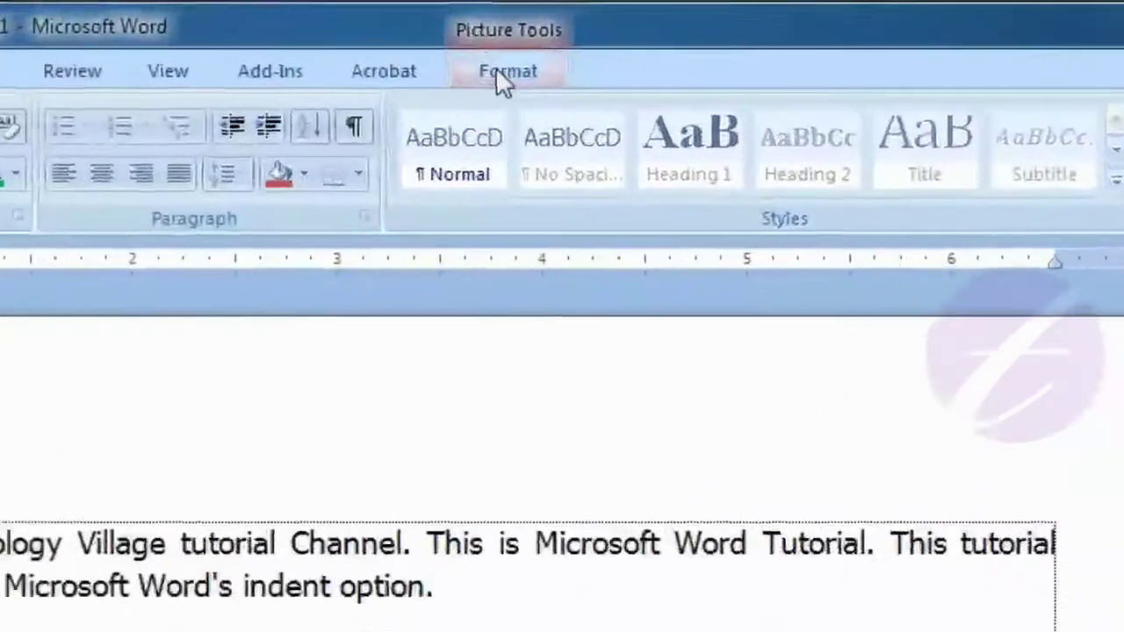
left_click(630, 37)
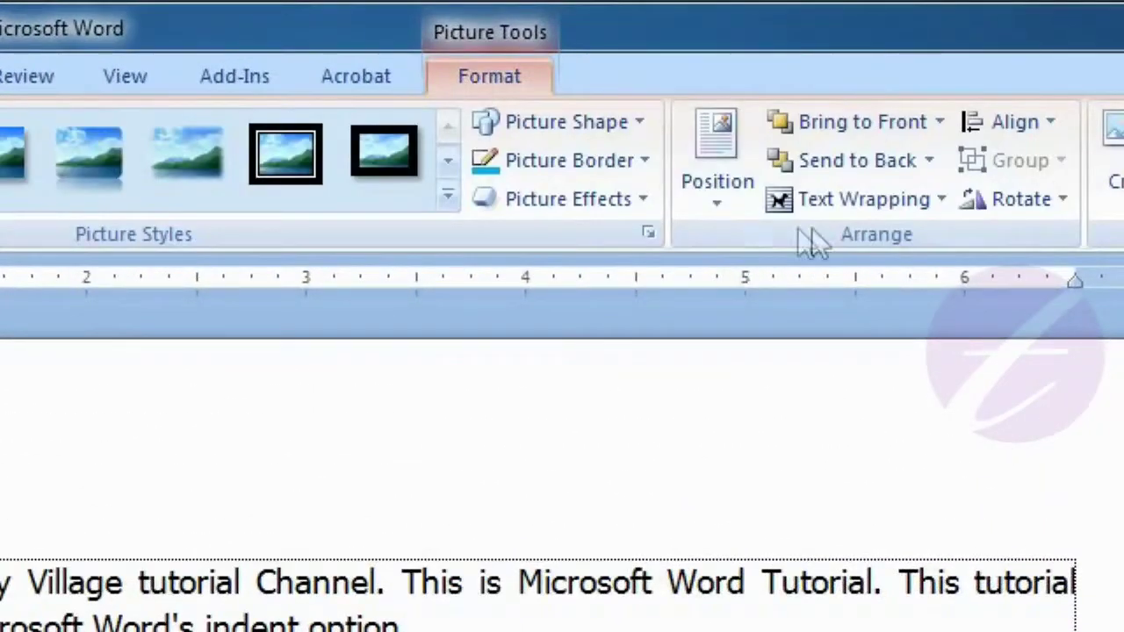
left_click(896, 200)
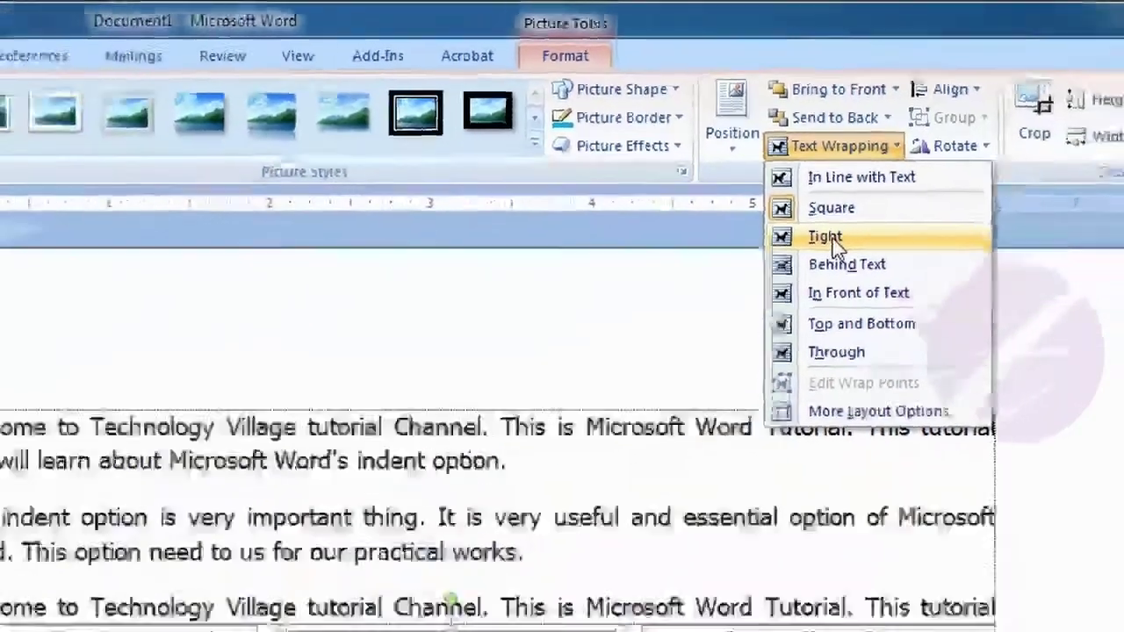
left_click(847, 323)
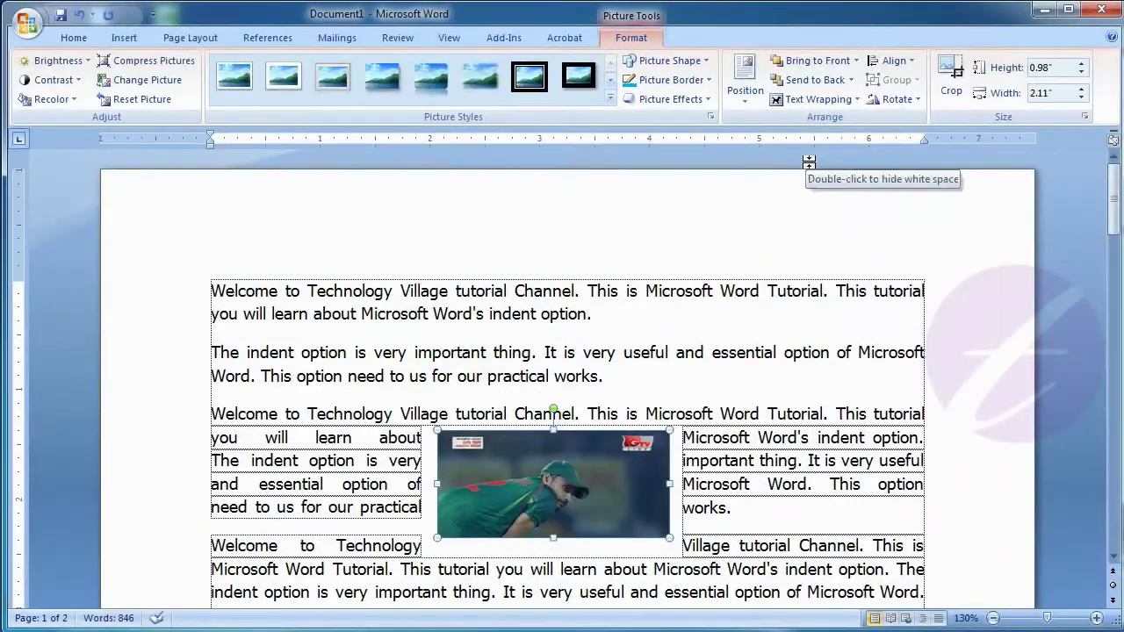
left_click(827, 99)
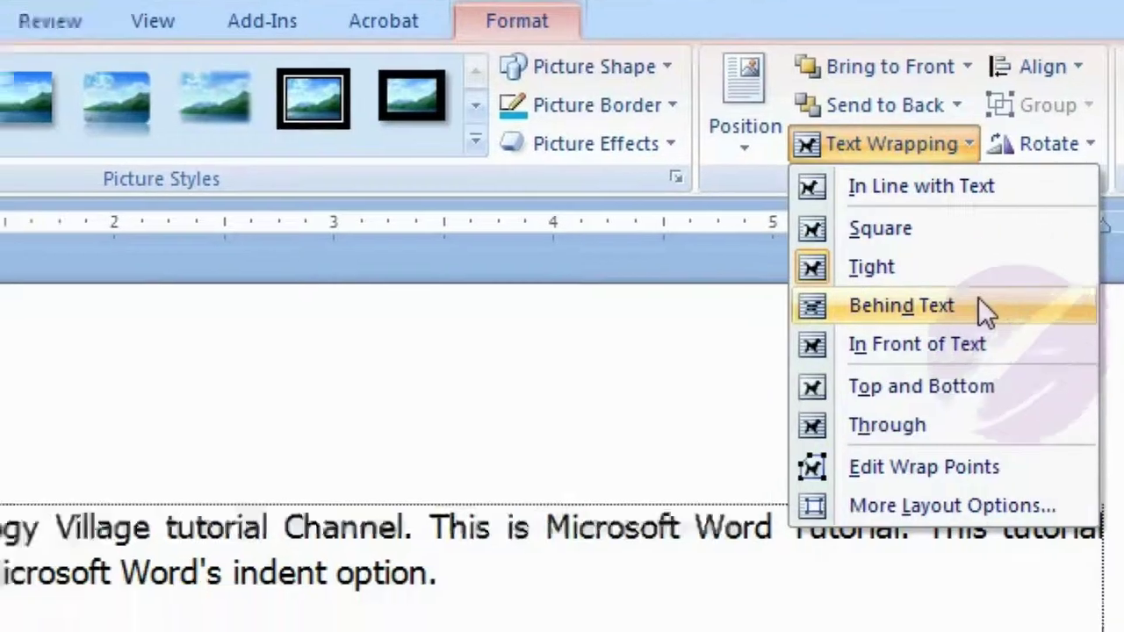
Try Behind Text, In Front, Top and Bottom and Square, settling on In Front of Text
left_click(955, 364)
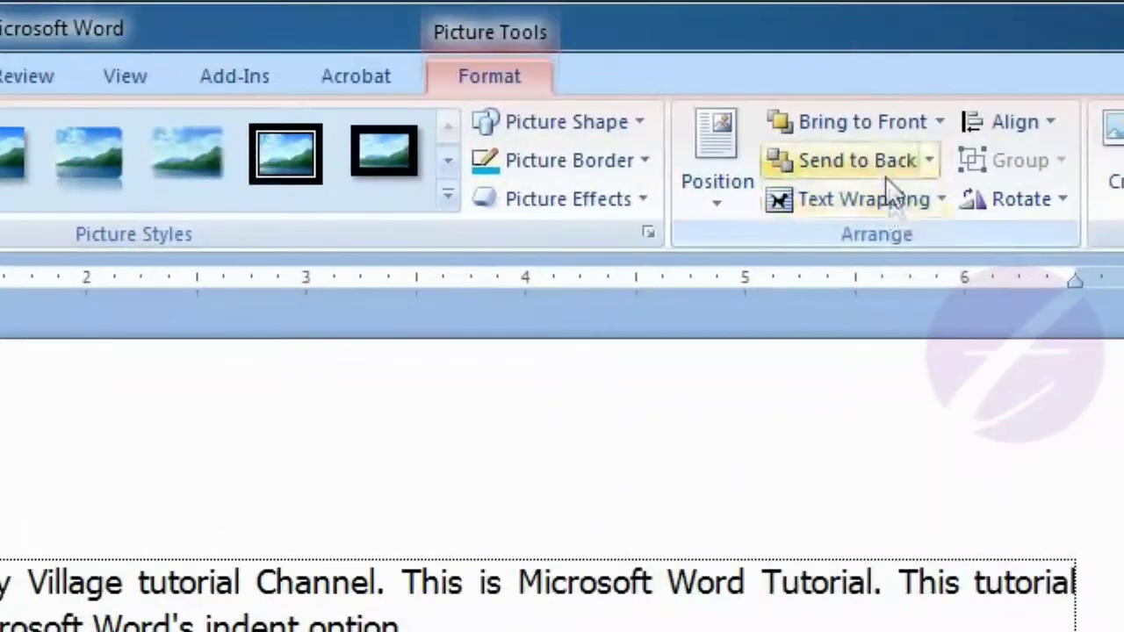
left_click(889, 201)
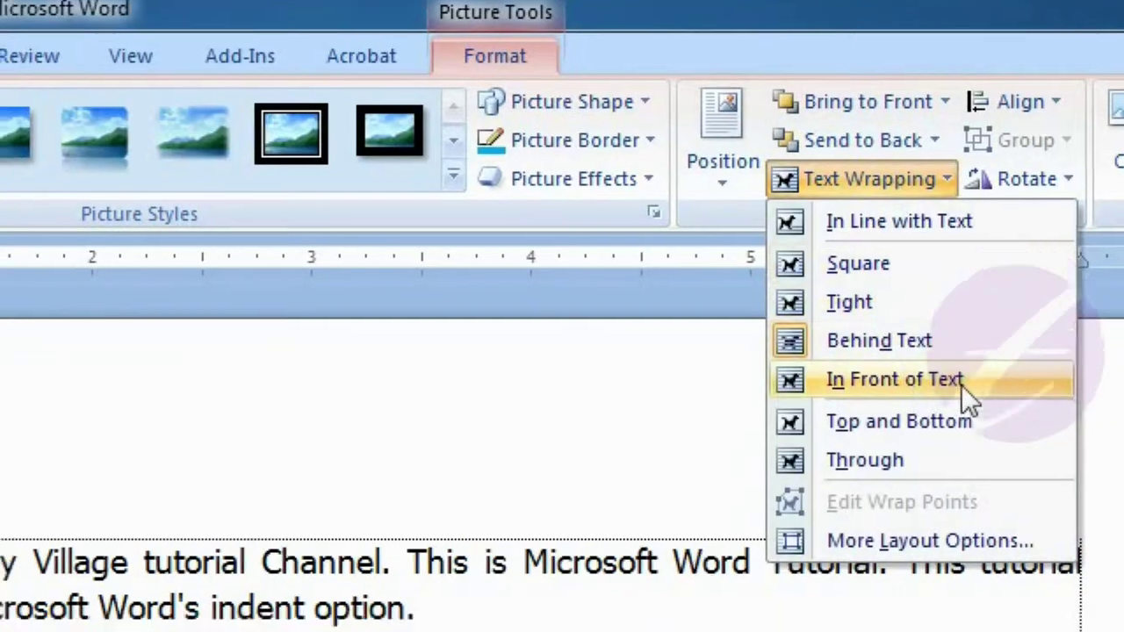
left_click(955, 402)
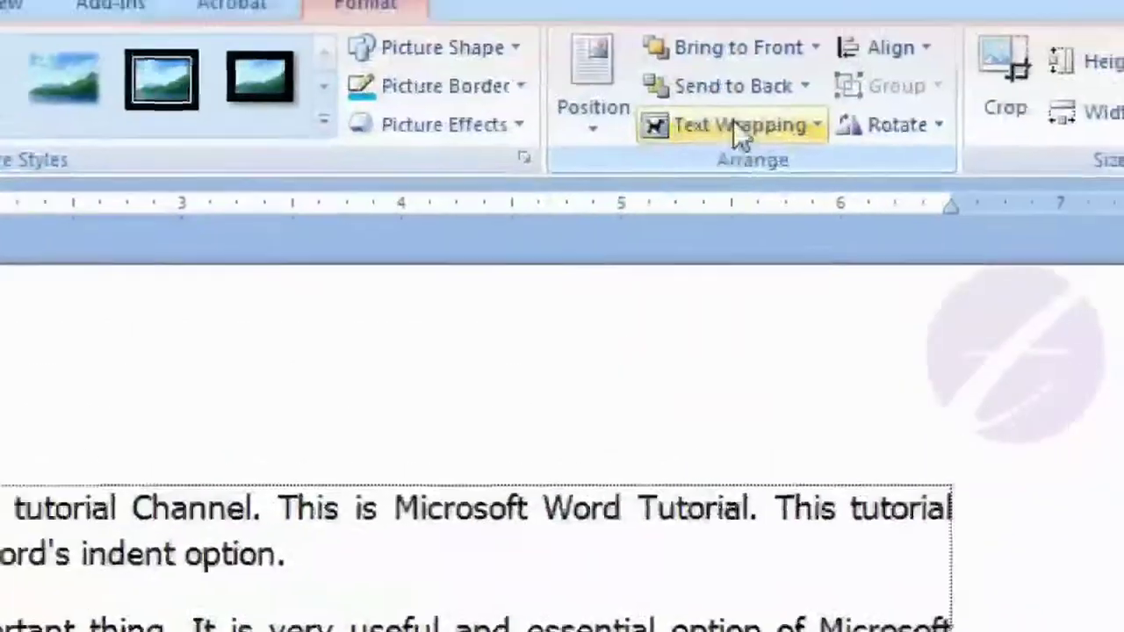
left_click(734, 123)
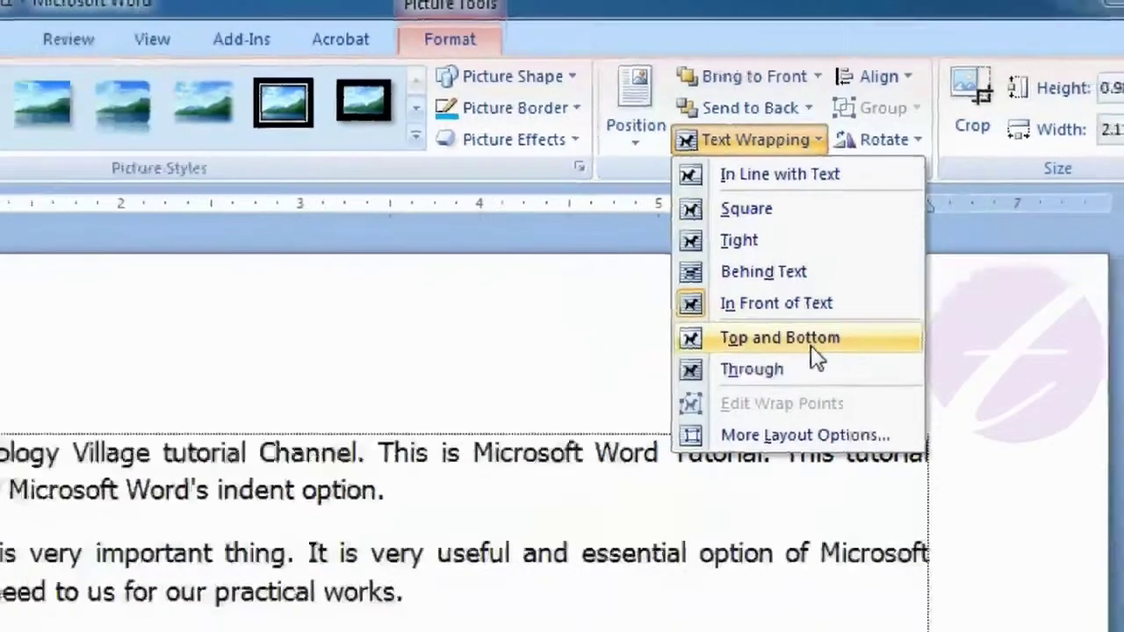
left_click(786, 411)
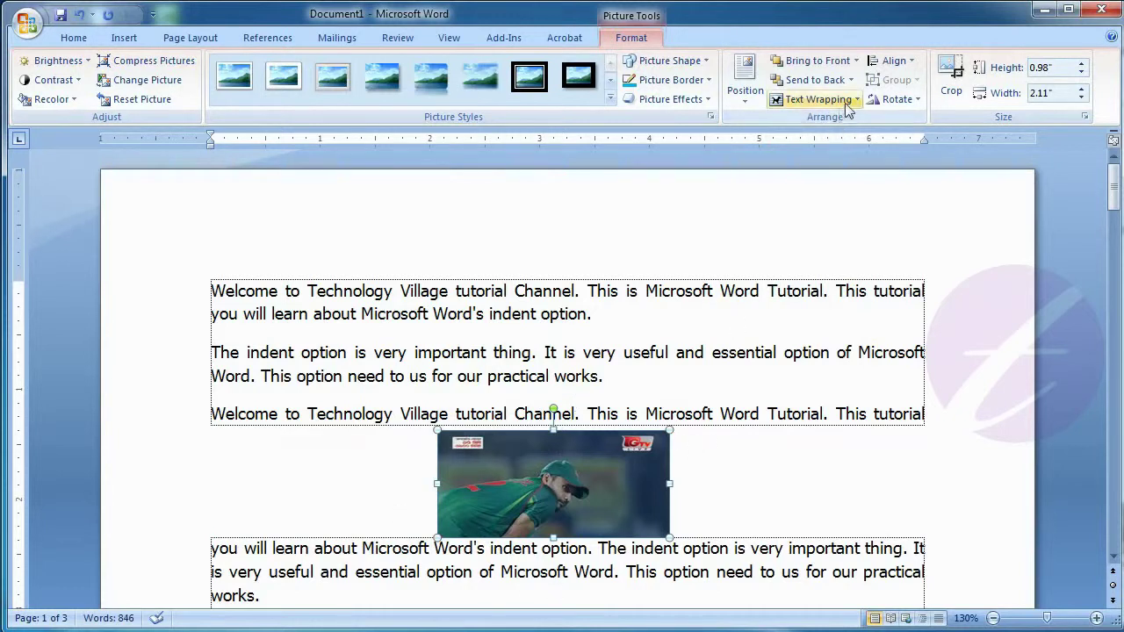
left_click(817, 100)
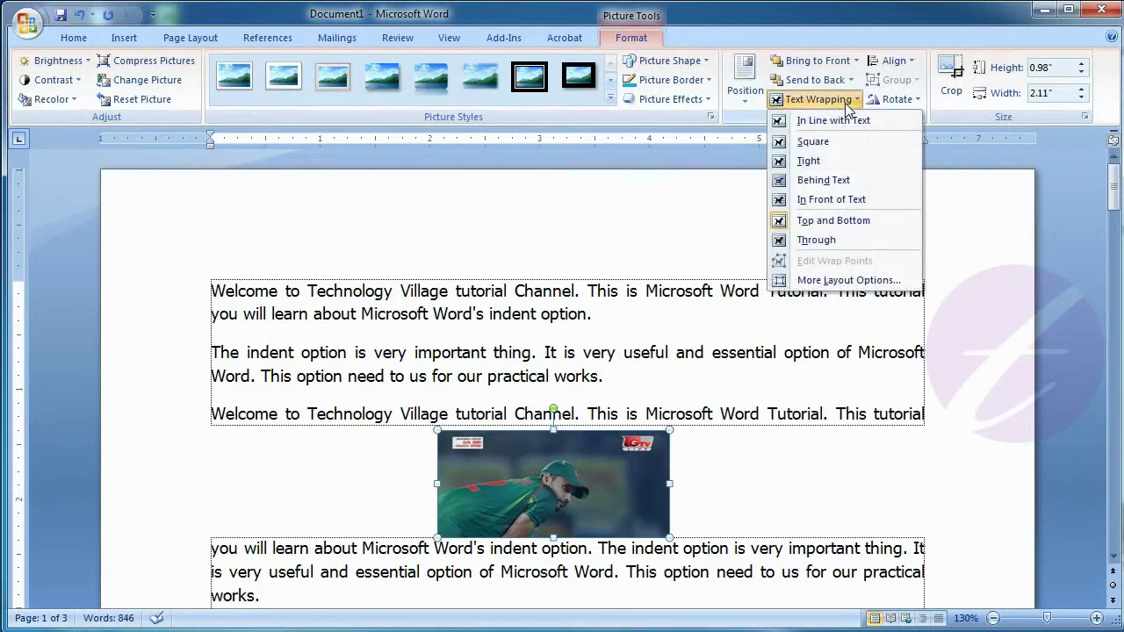
left_click(835, 146)
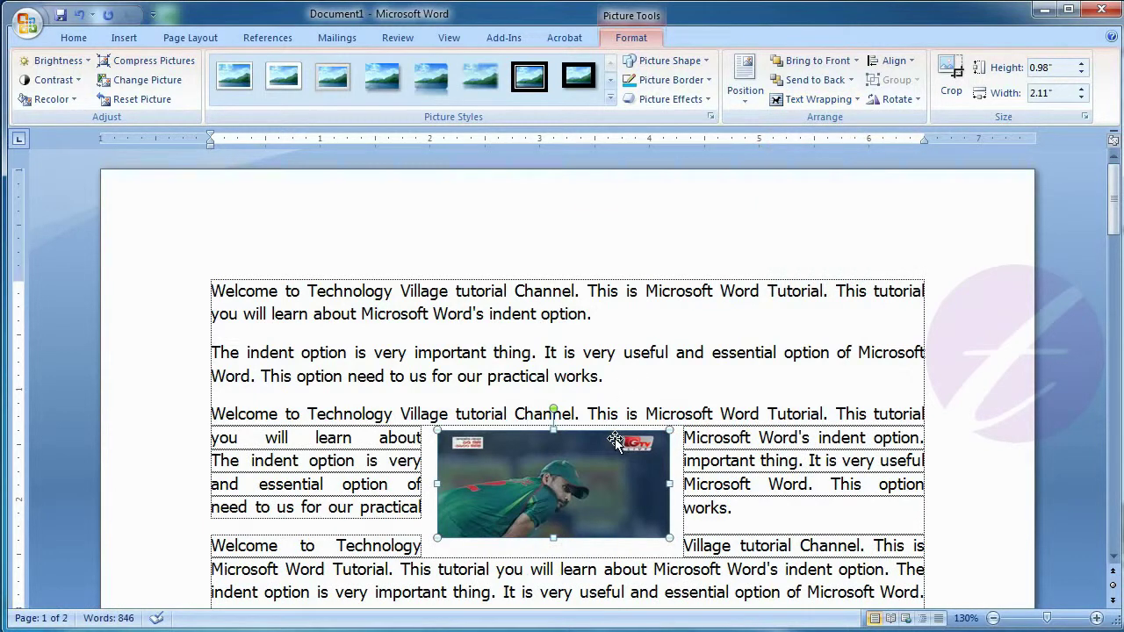
left_click(832, 103)
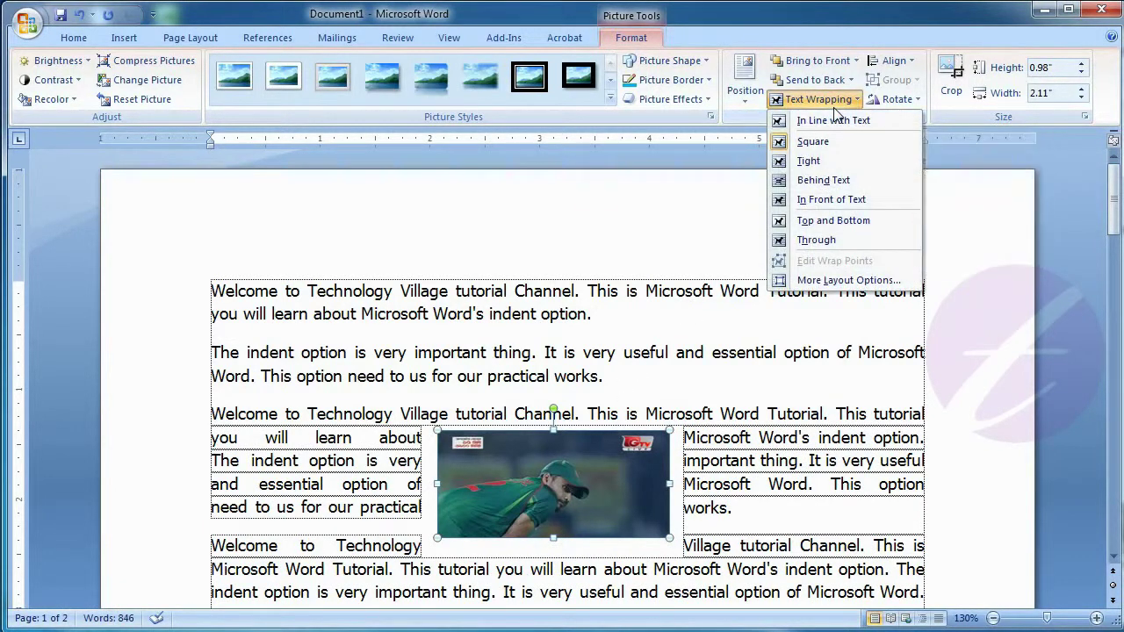
left_click(846, 201)
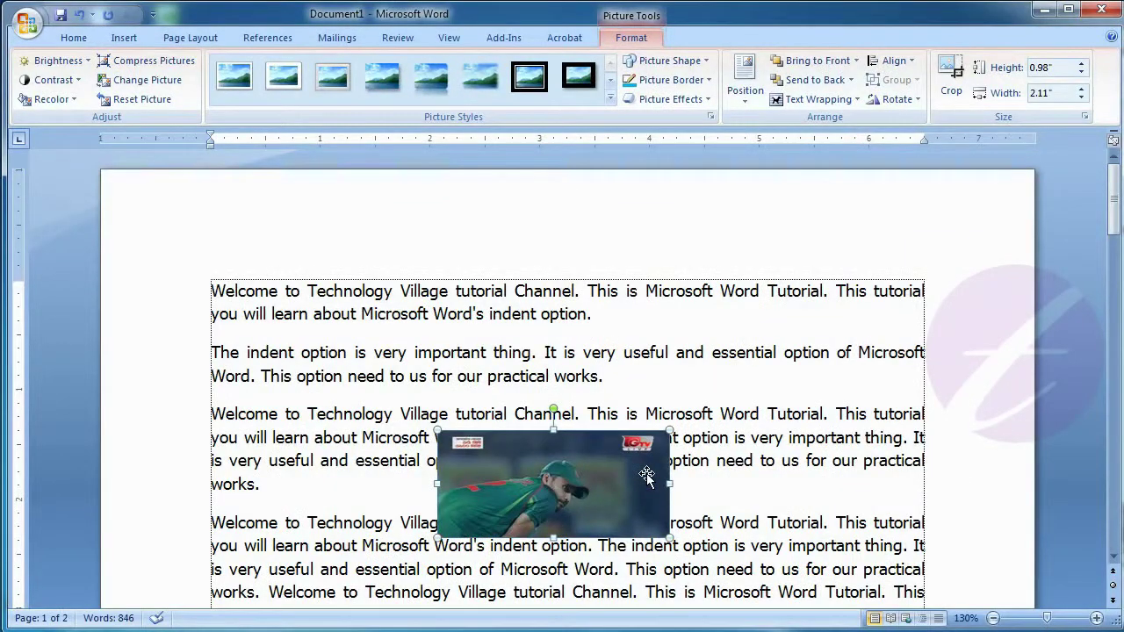
left_click(897, 102)
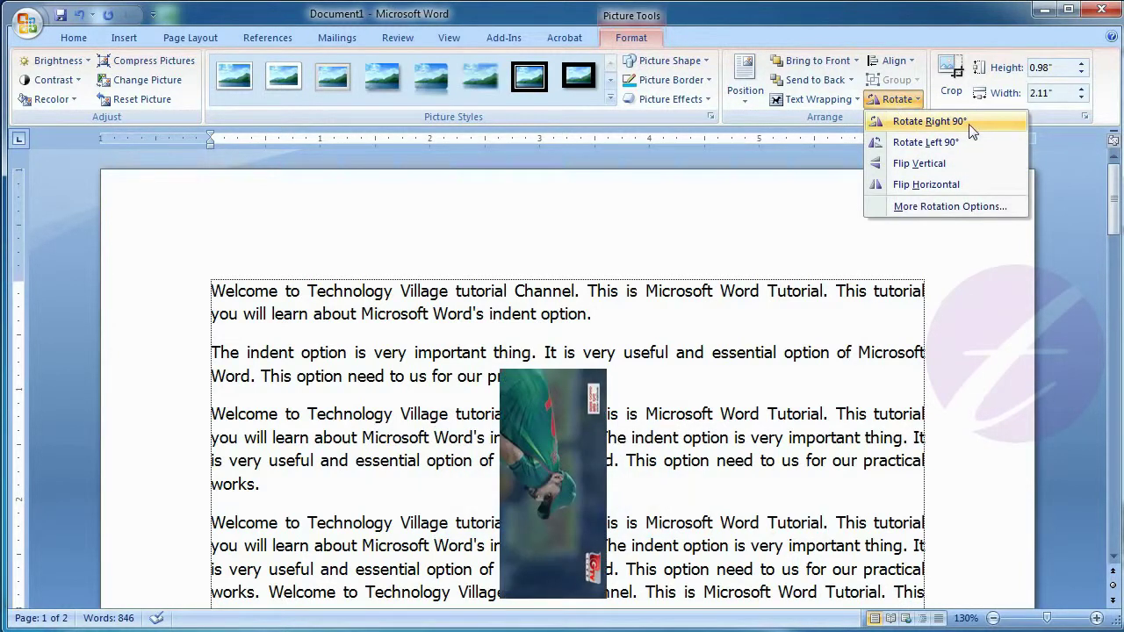
Flip the photo horizontally and back, move it left, and resize it to 2.8" by 1.3"
left_click(952, 187)
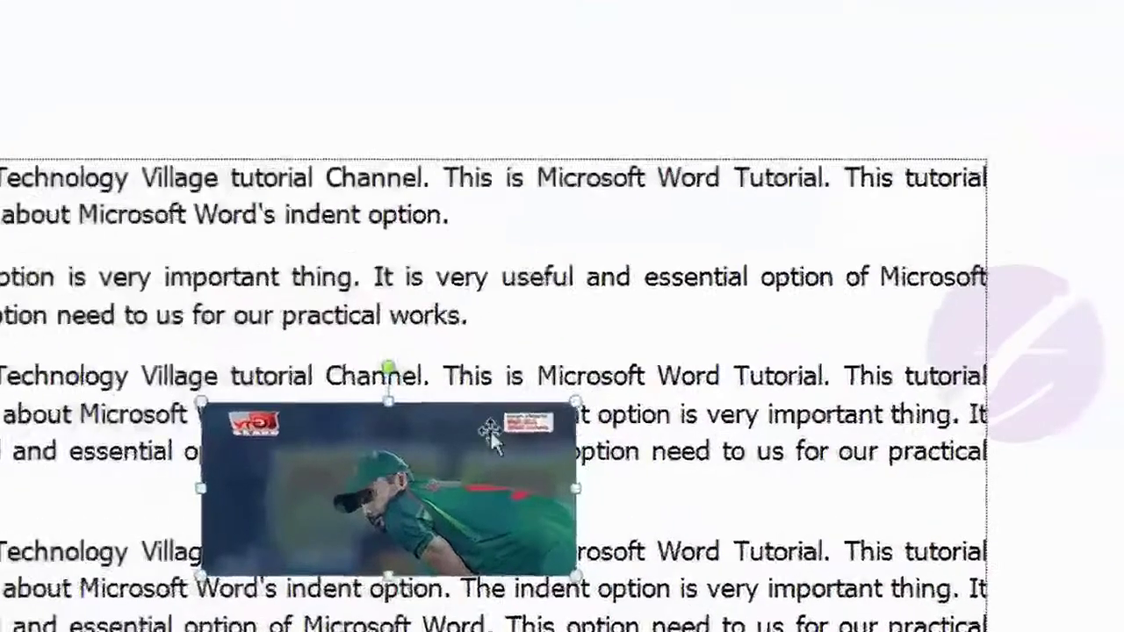
left_click_drag(546, 396, 725, 129)
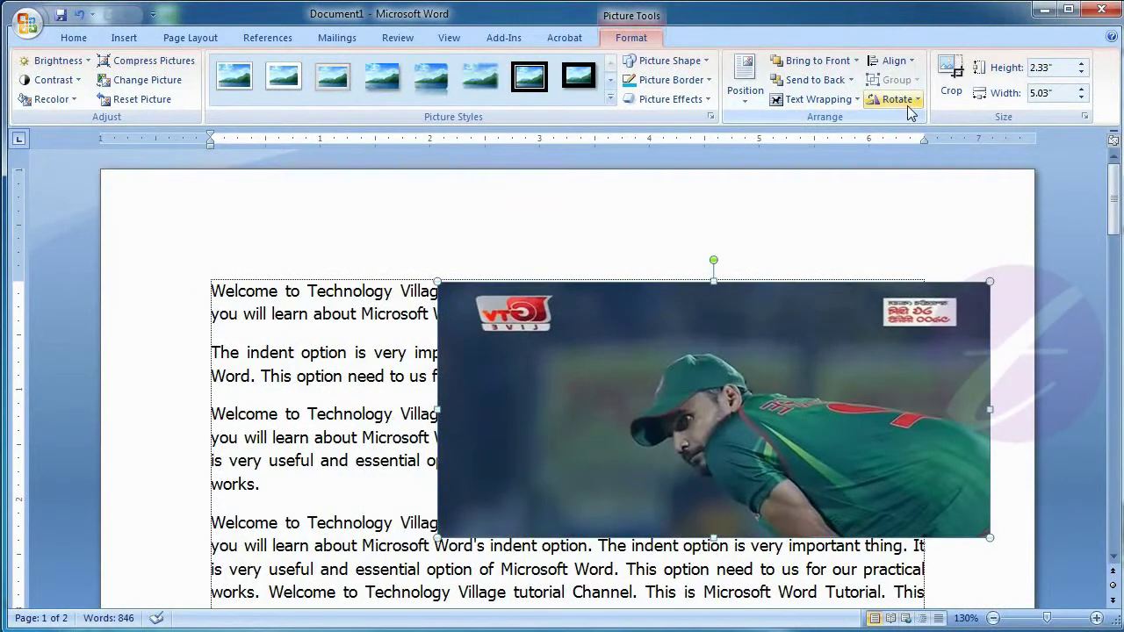
left_click(909, 102)
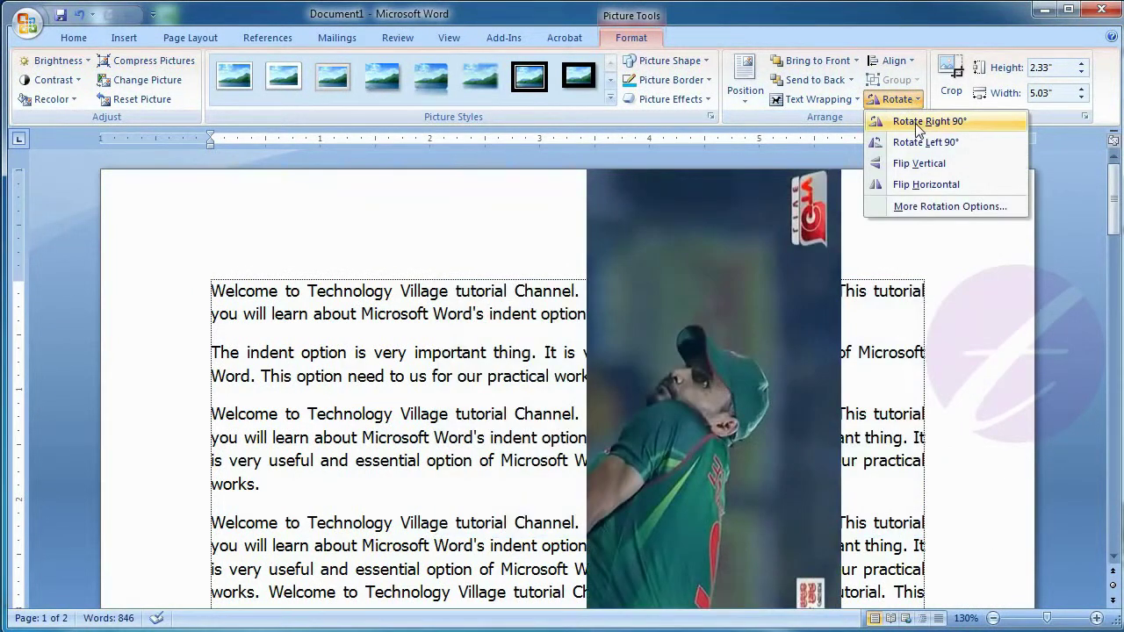
left_click(926, 184)
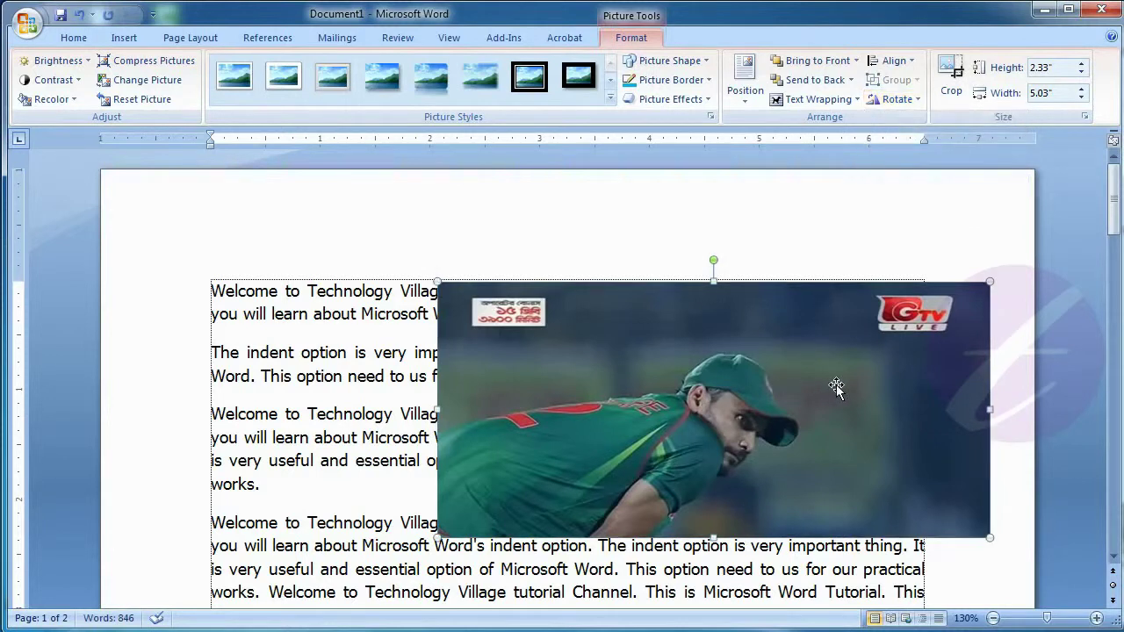
left_click_drag(835, 387, 680, 387)
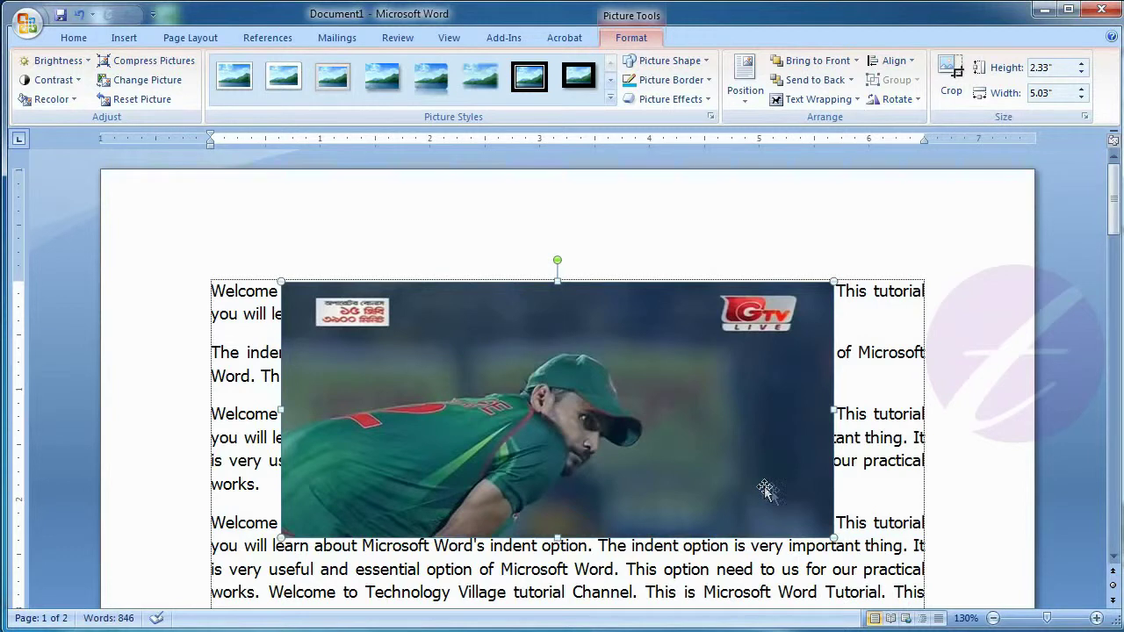
left_click_drag(830, 536, 492, 425)
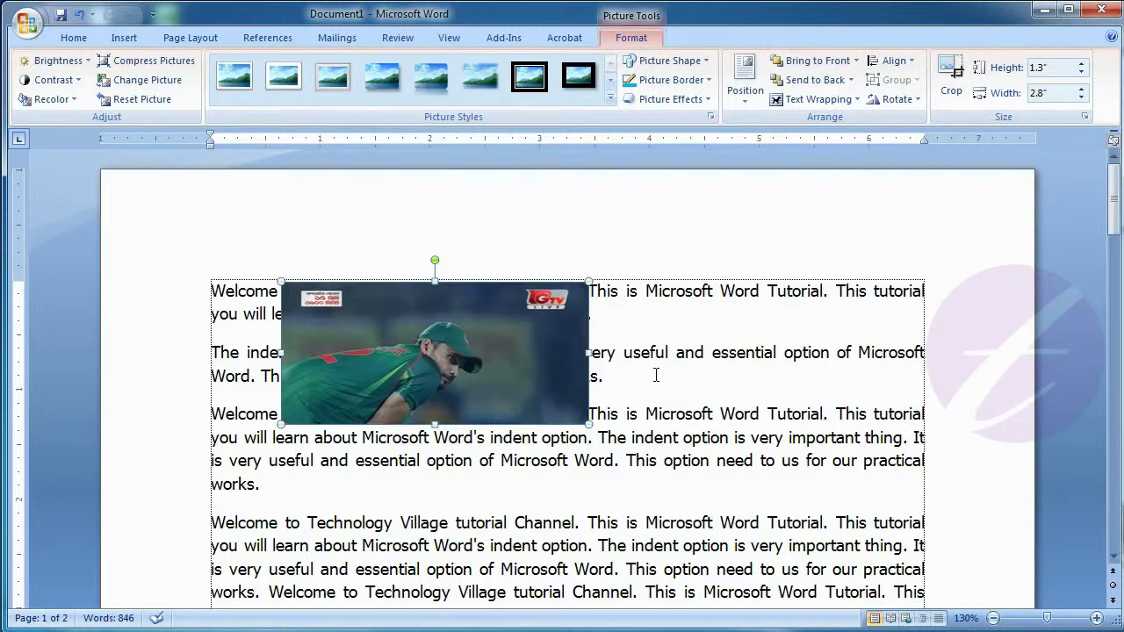
Insert the abol-tabol-pf.png Bengali-letter image
left_click(129, 44)
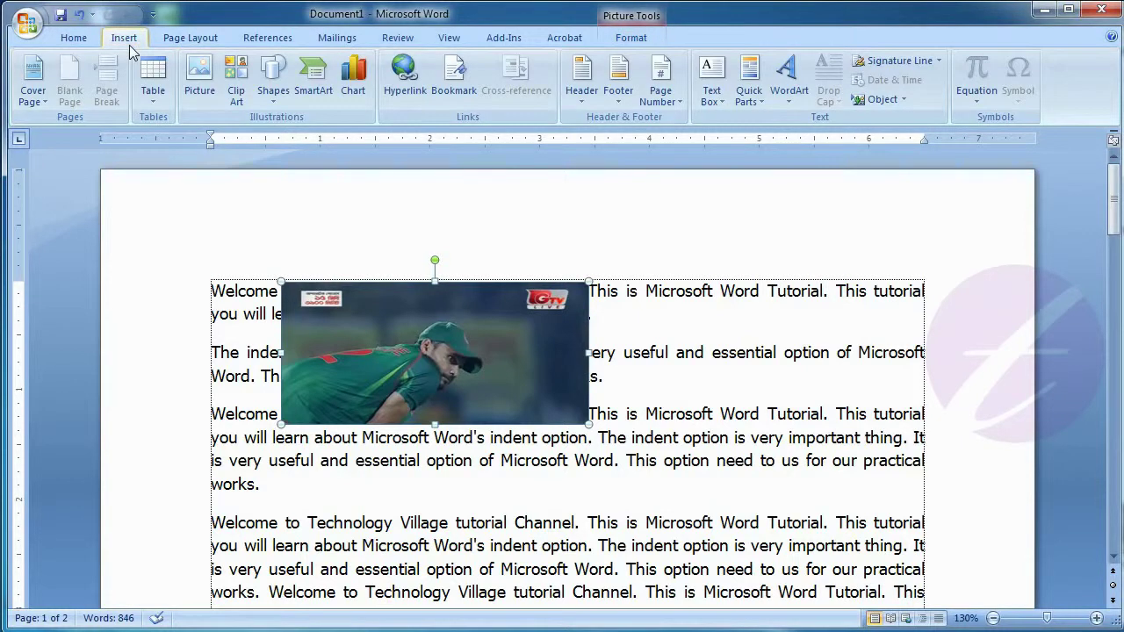
left_click(200, 106)
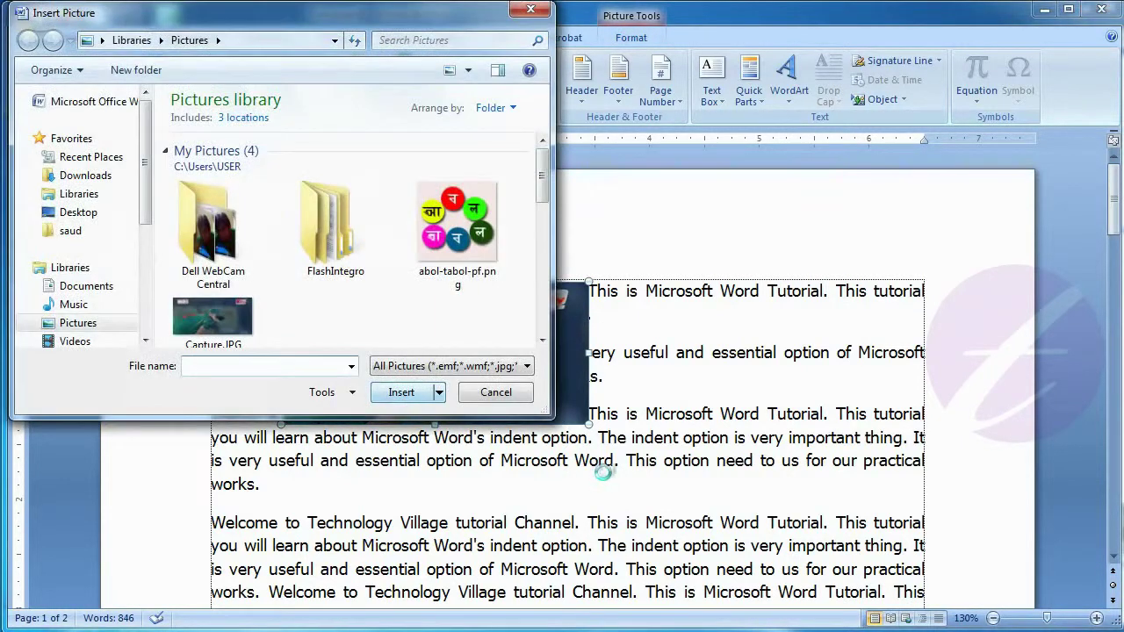
left_click(474, 228)
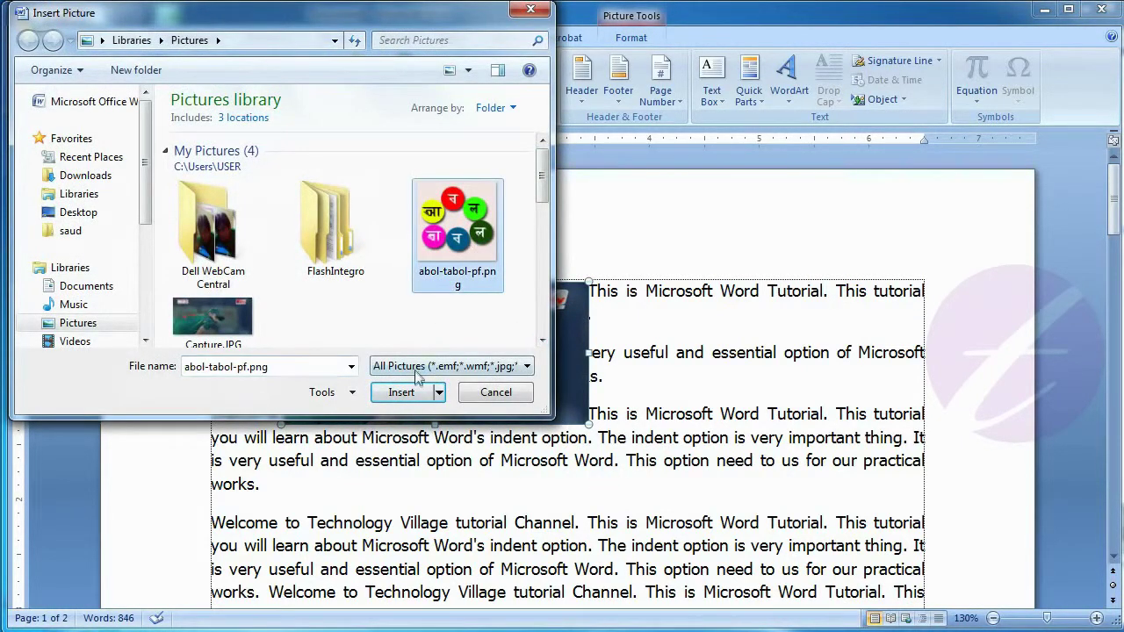
left_click(401, 393)
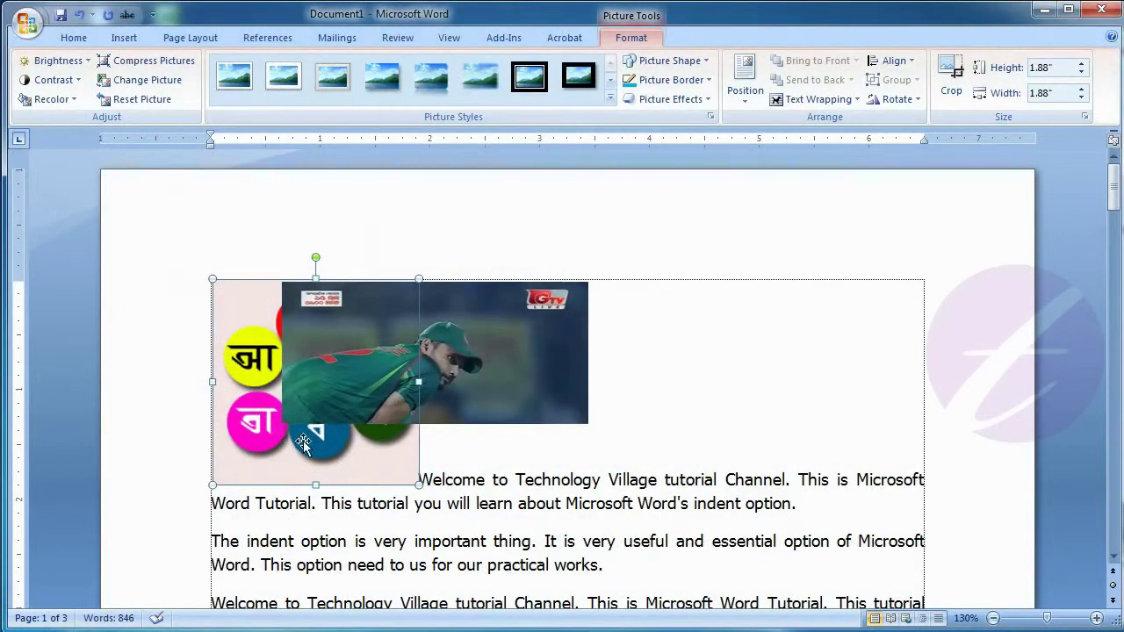
Float the letters graphic in front of text, right of the photo, at about 0.95" square
left_click(839, 99)
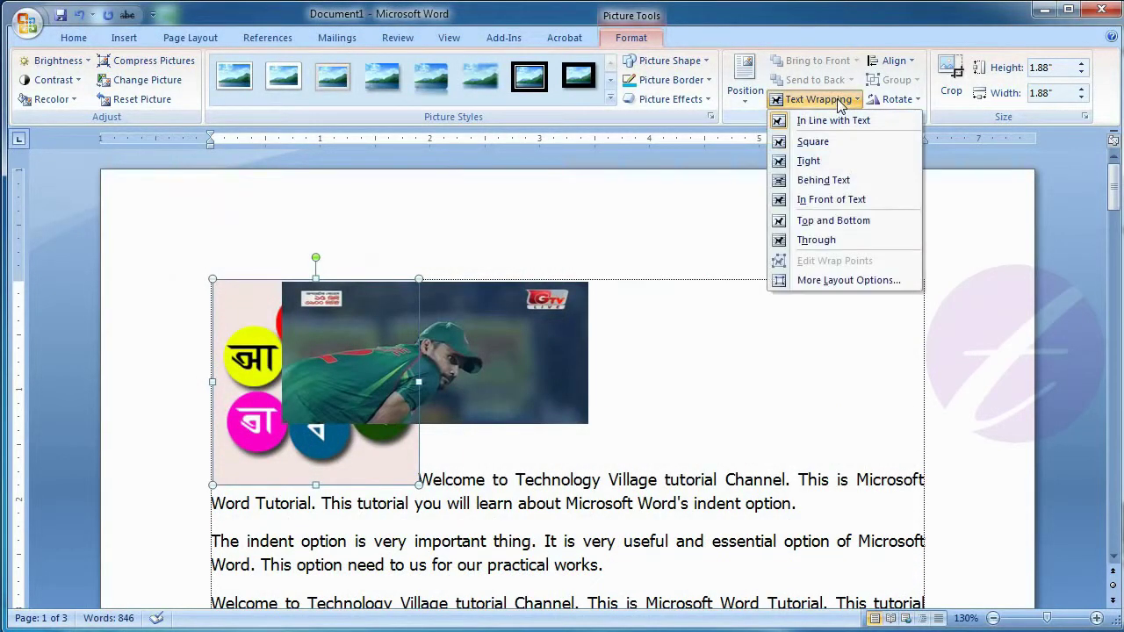
left_click(837, 200)
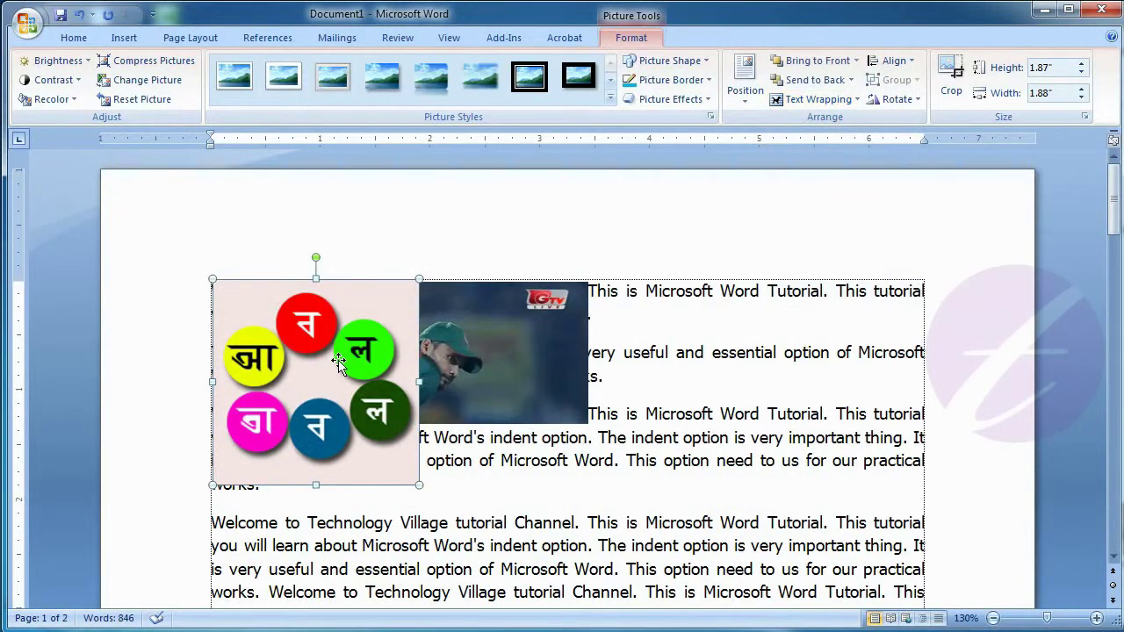
left_click_drag(340, 364, 745, 404)
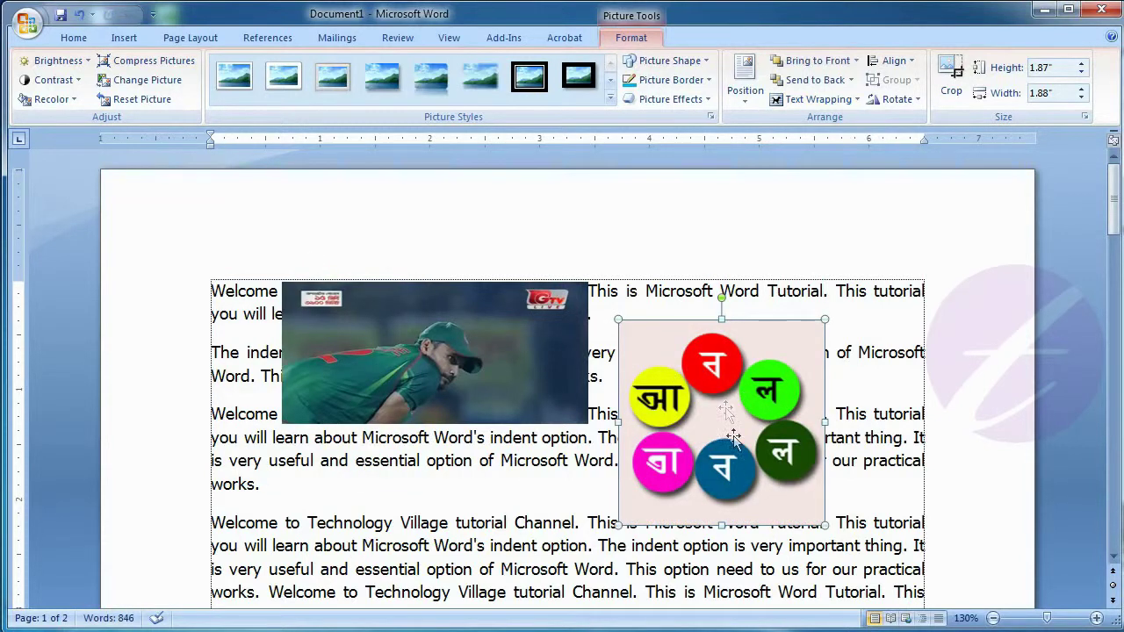
left_click_drag(824, 527, 645, 400)
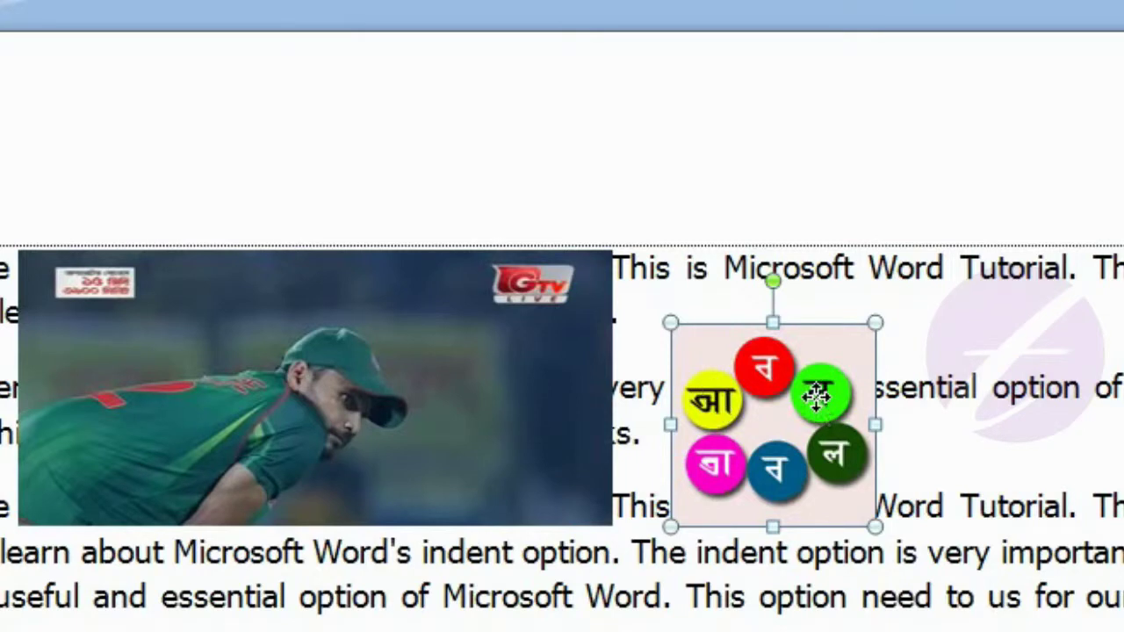
Select both pictures and apply Align Top, Align Bottom, then Align Middle
left_click(442, 343, "ctrl")
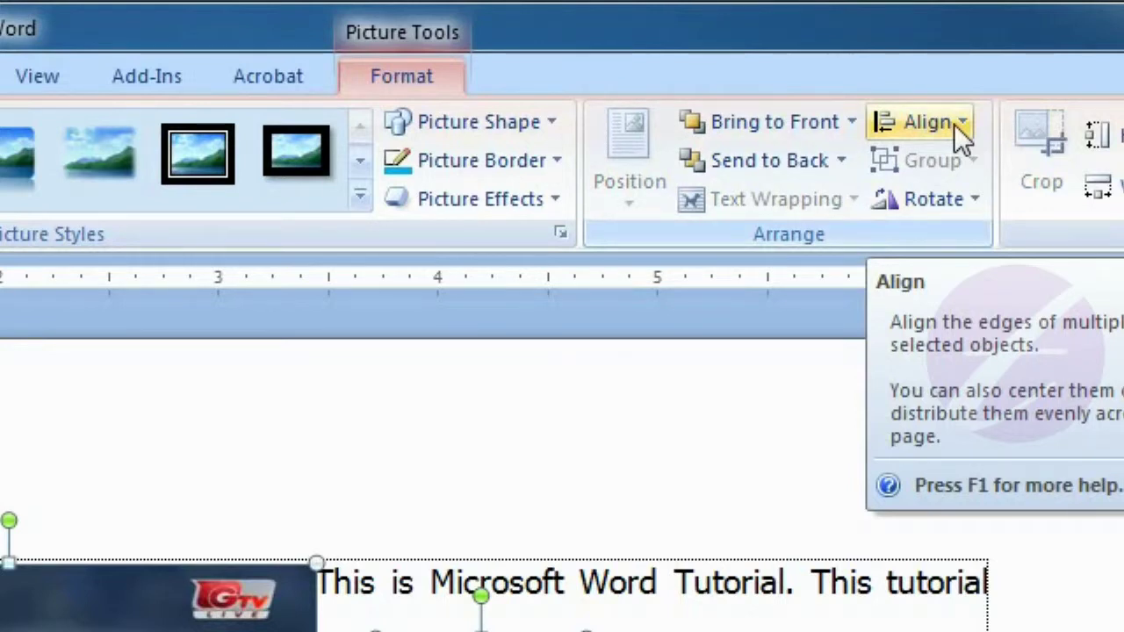
left_click(954, 123)
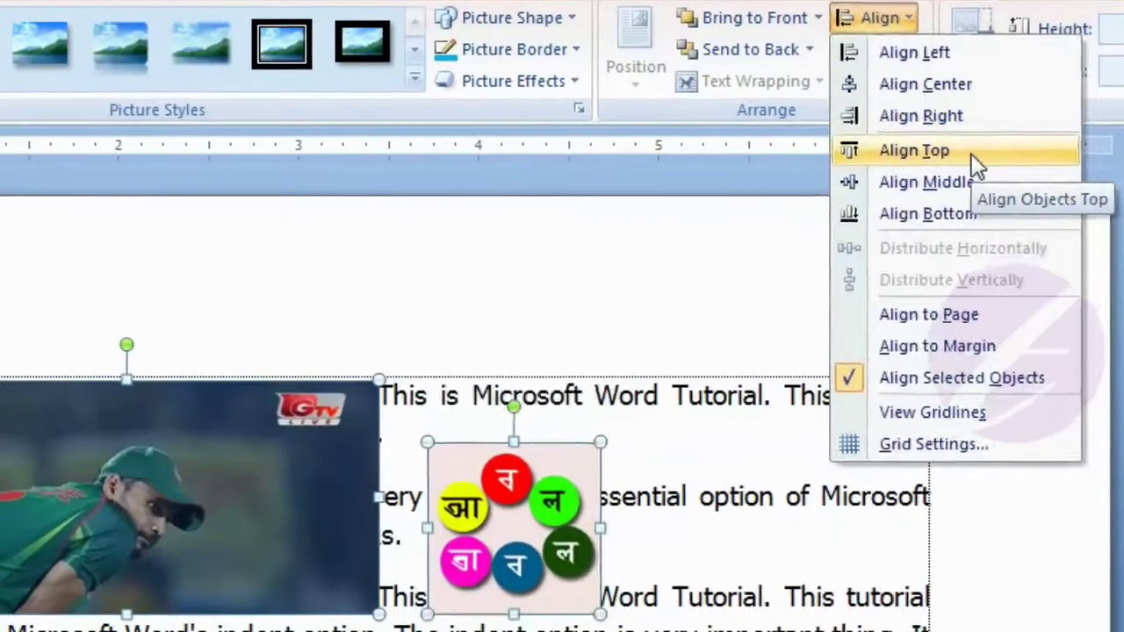
left_click(906, 201)
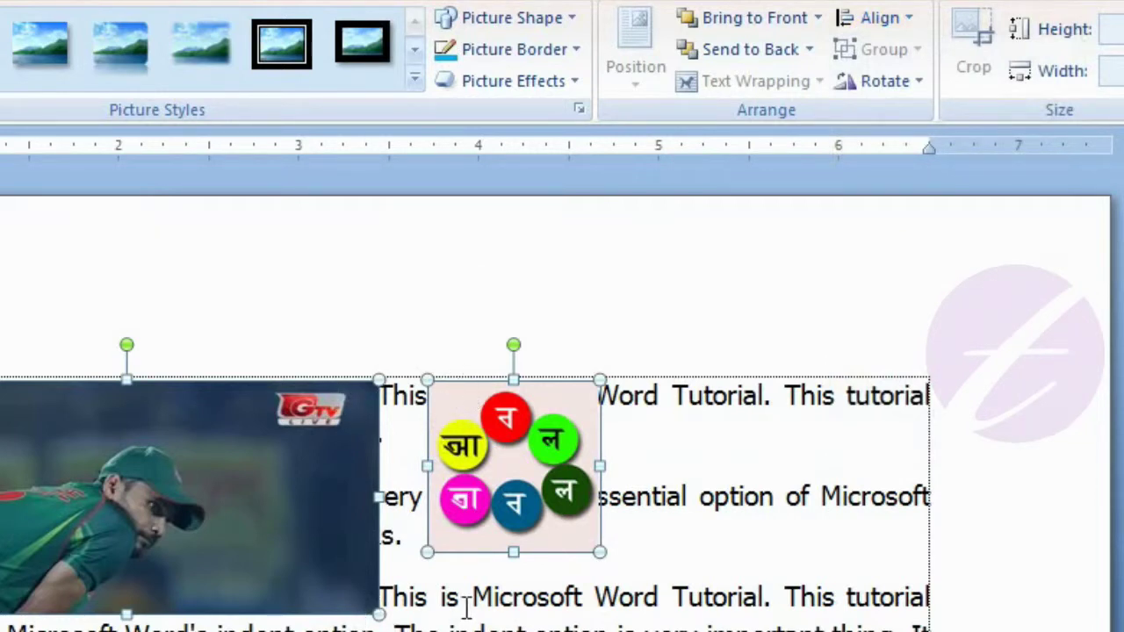
left_click(909, 18)
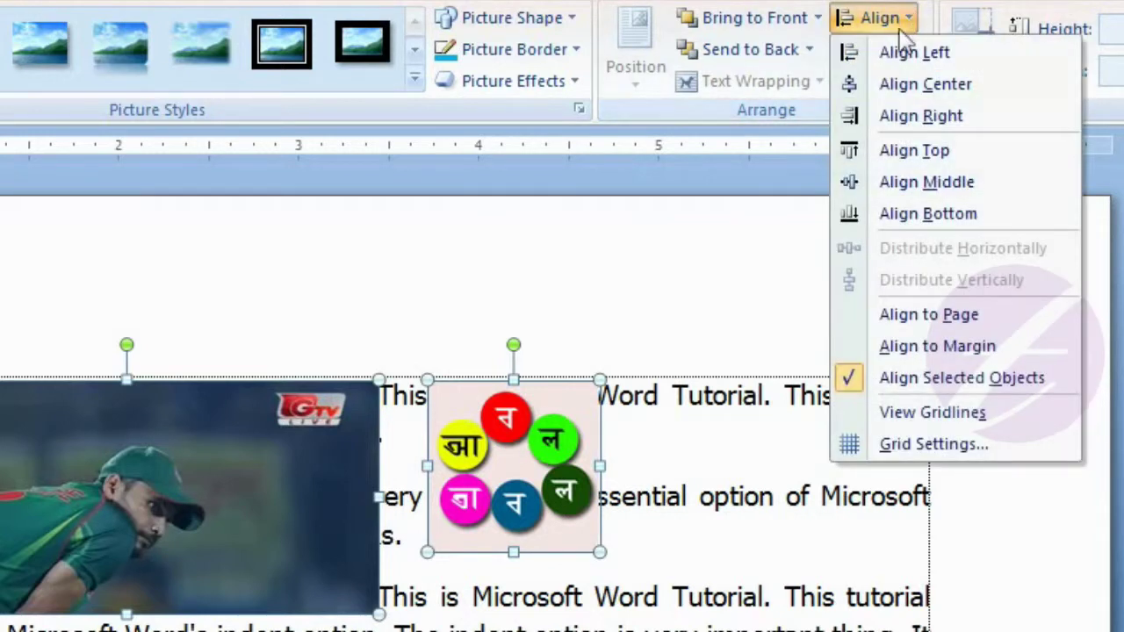
left_click(948, 218)
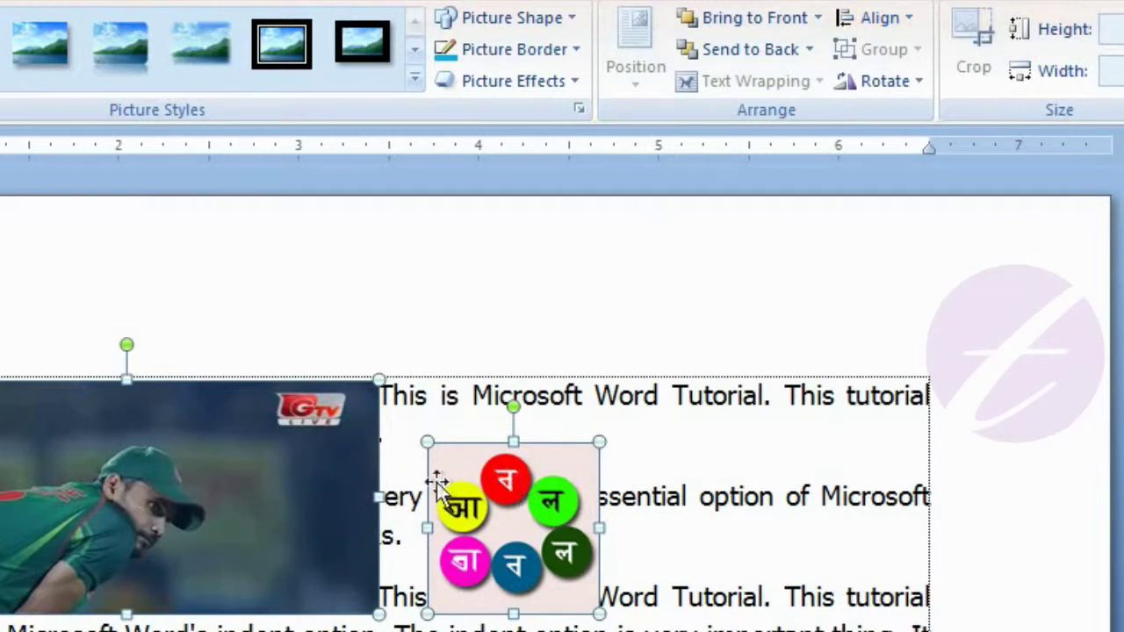
left_click(888, 18)
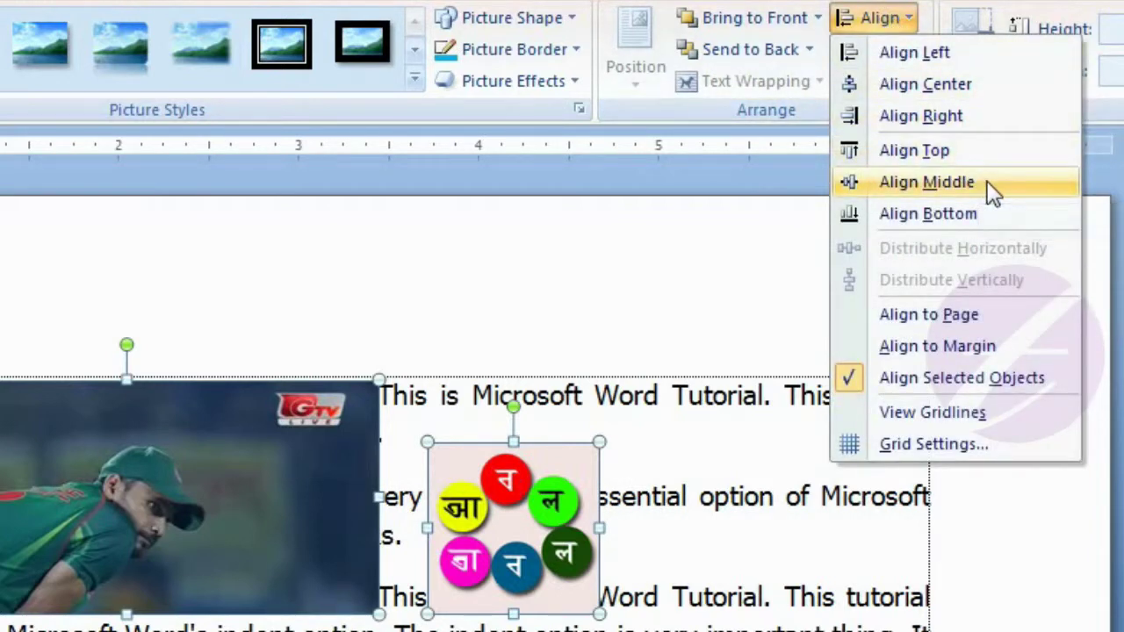
left_click(987, 181)
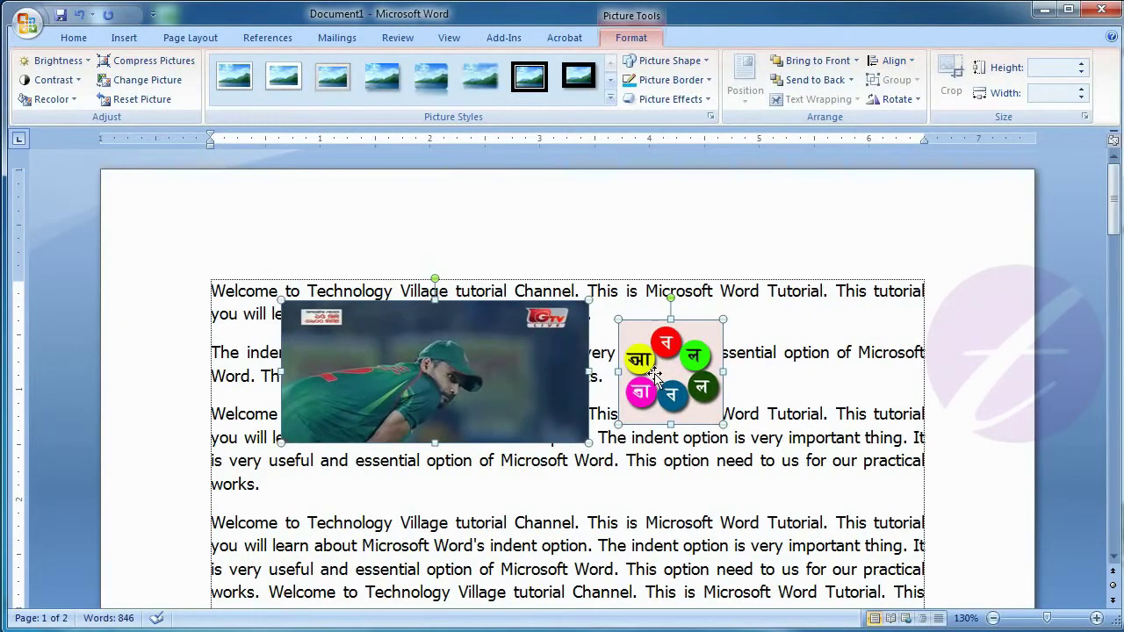
Drag the letters graphic below the cricket photo and select both pictures
left_click(760, 358)
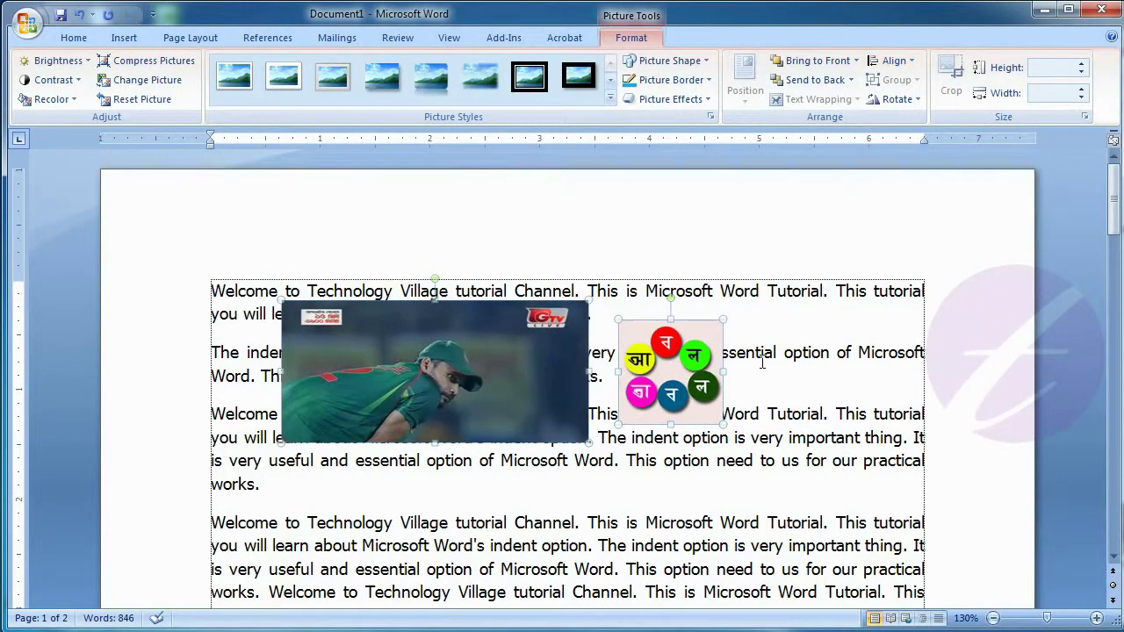
left_click(682, 367)
left_click_drag(682, 367, 419, 507)
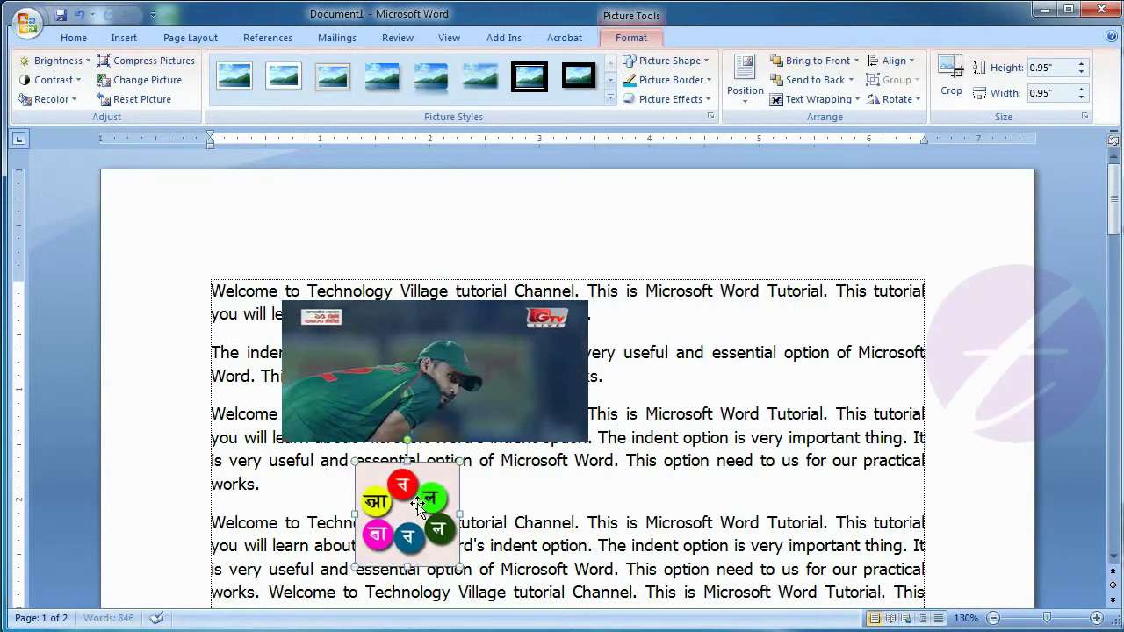
left_click(444, 364, "shift")
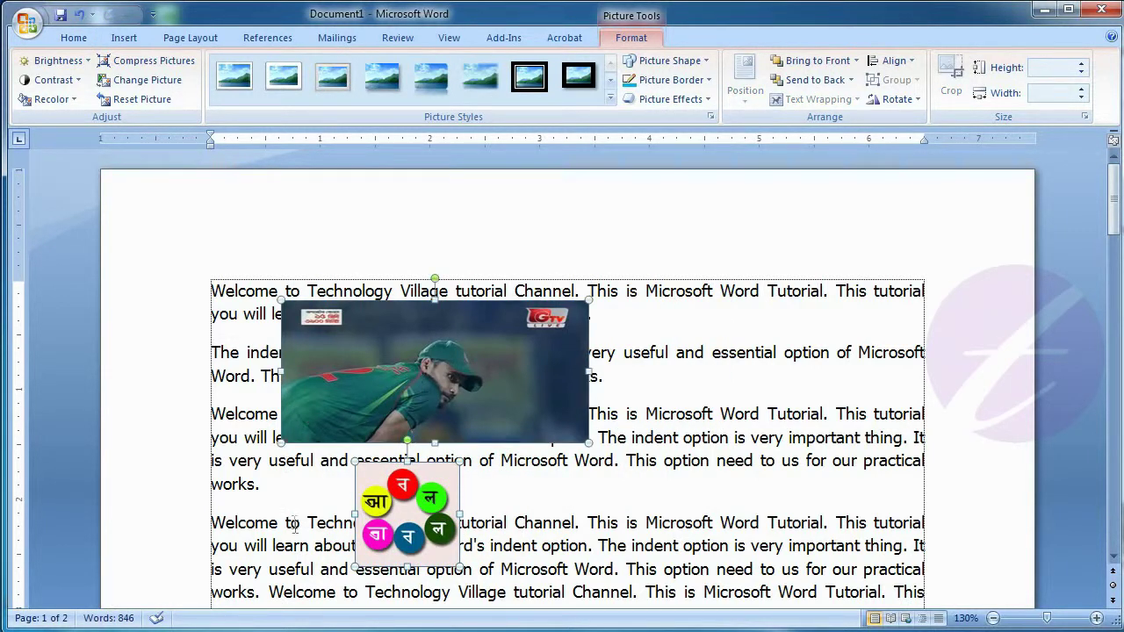
Apply Align Left, Align Right, then Align Center to the two pictures
left_click(891, 60)
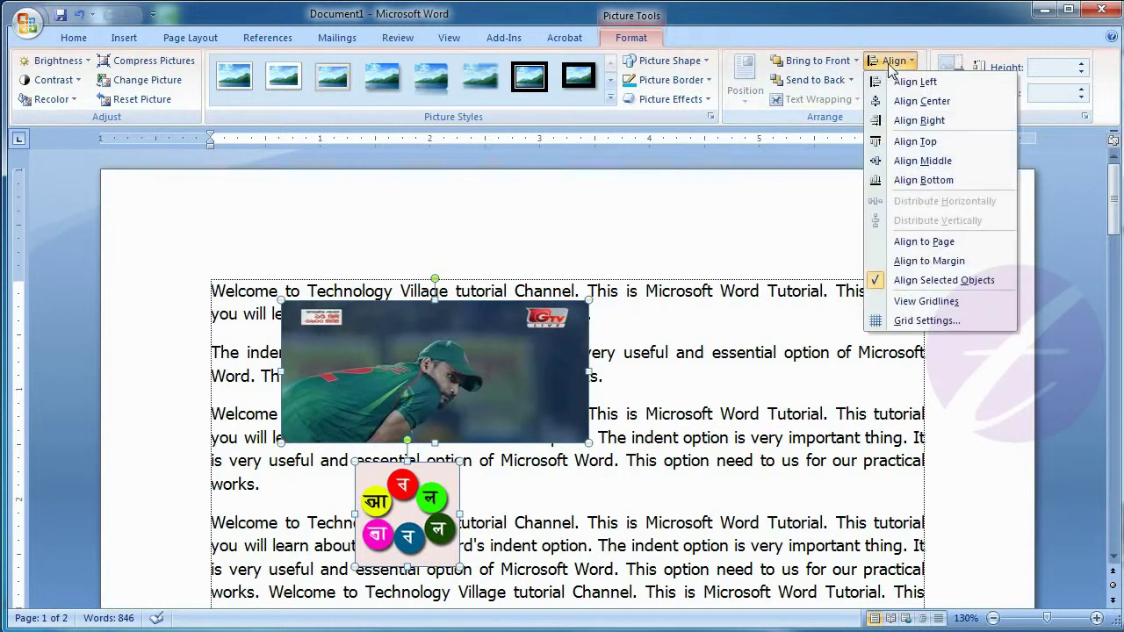
left_click(901, 83)
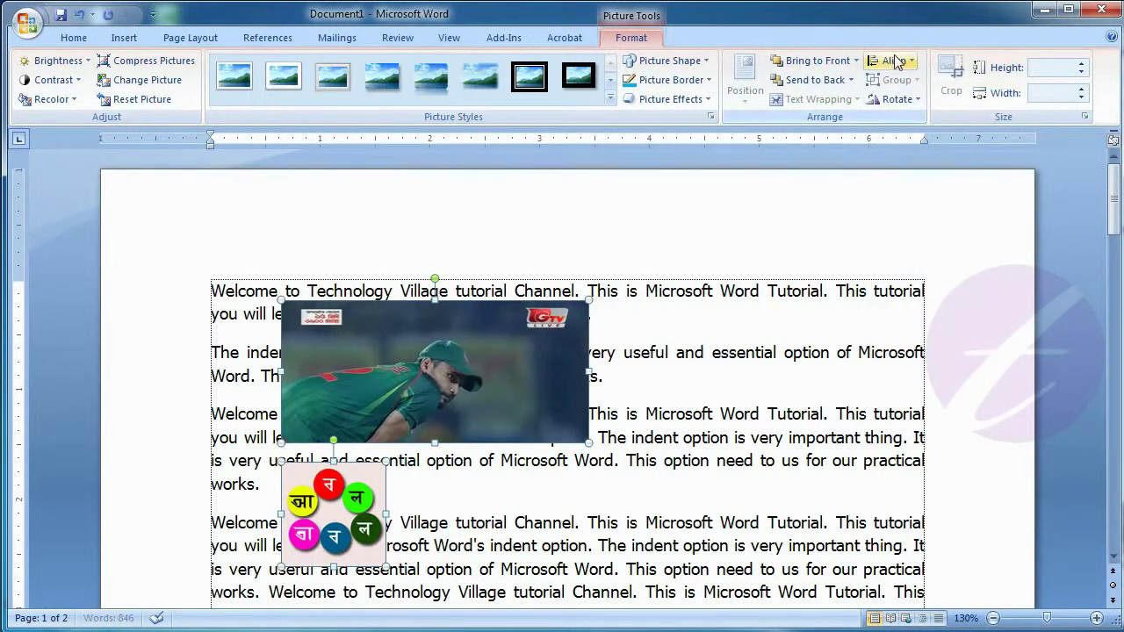
left_click(894, 60)
left_click(913, 120)
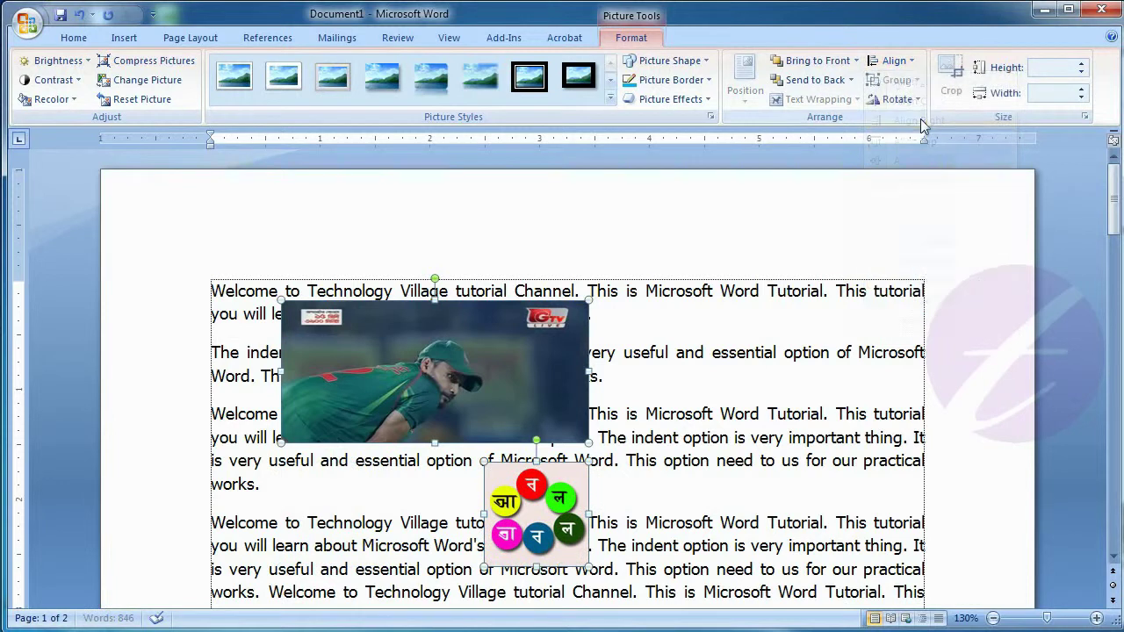
left_click(899, 63)
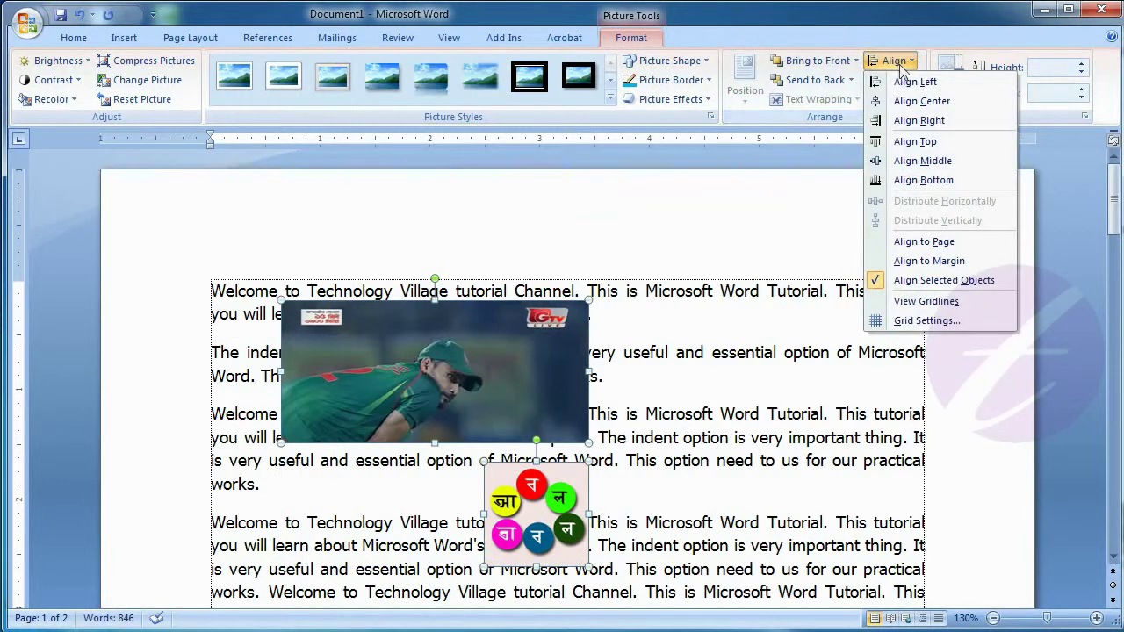
left_click(934, 106)
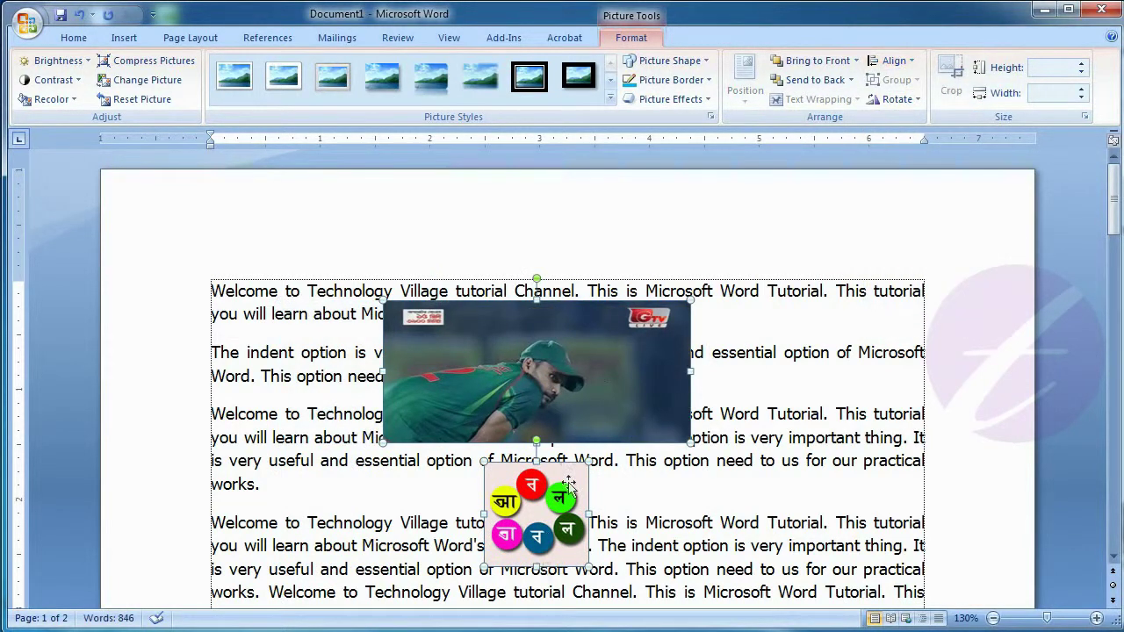
left_click(895, 63)
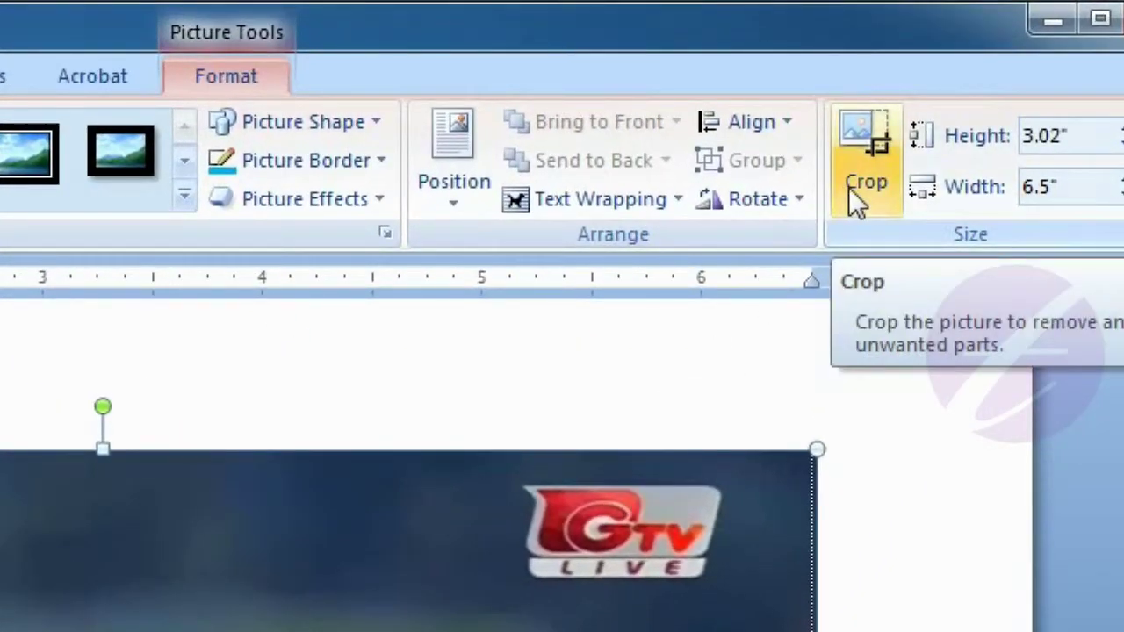
Crop the cricket photo's right side, corners and top edge, removing the GTV logo and top banner
left_click(849, 187)
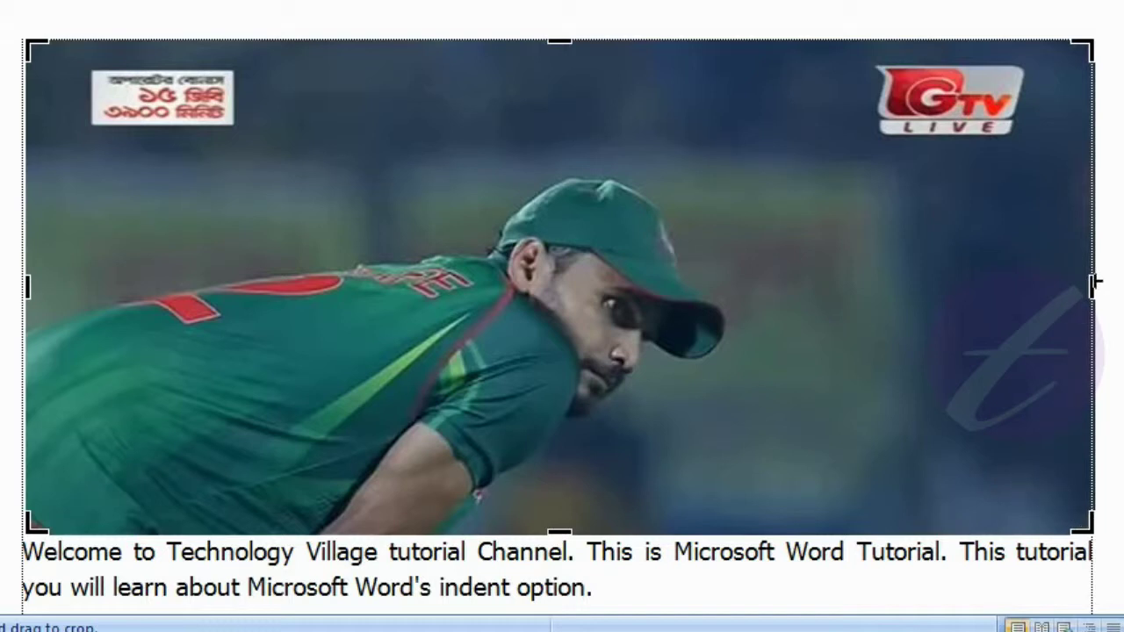
left_click_drag(1093, 283, 874, 284)
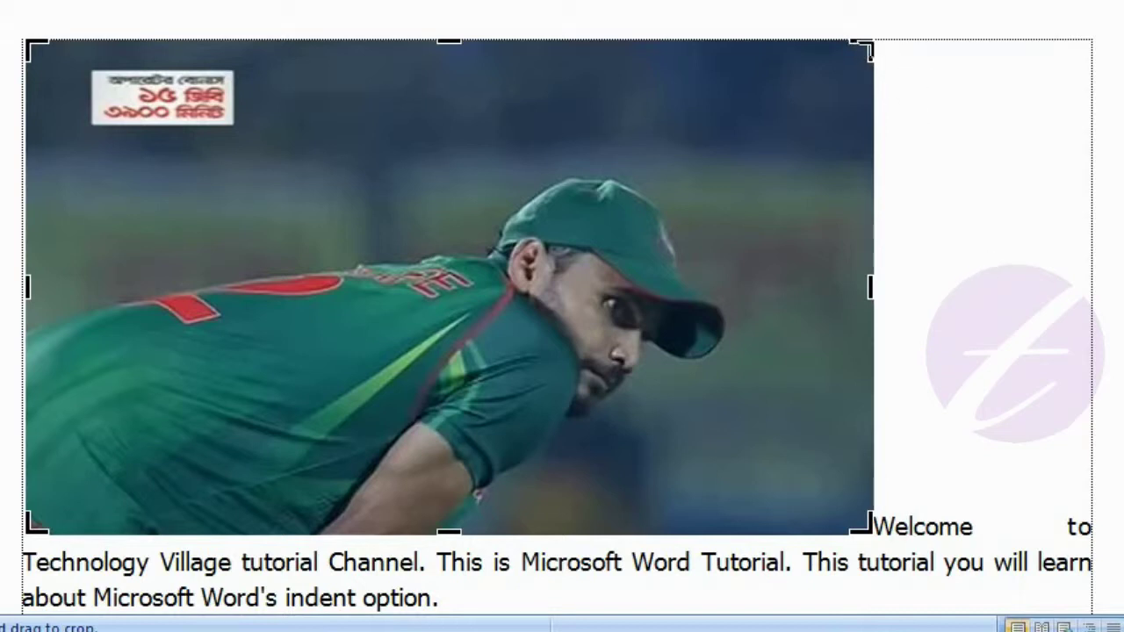
left_click_drag(873, 38, 821, 85)
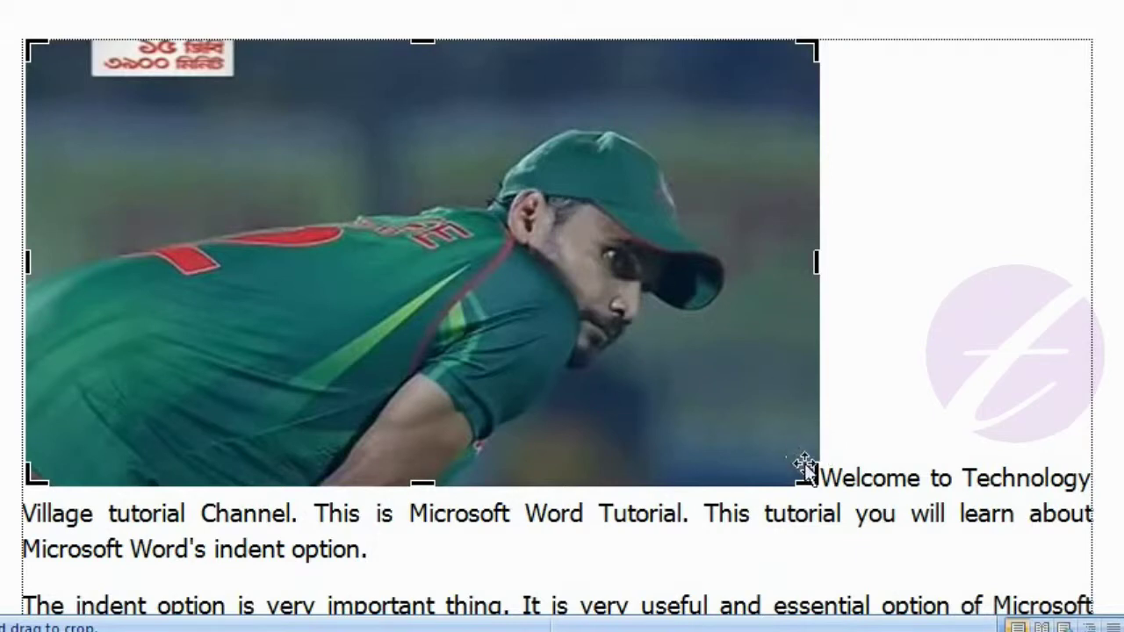
left_click_drag(806, 475, 801, 463)
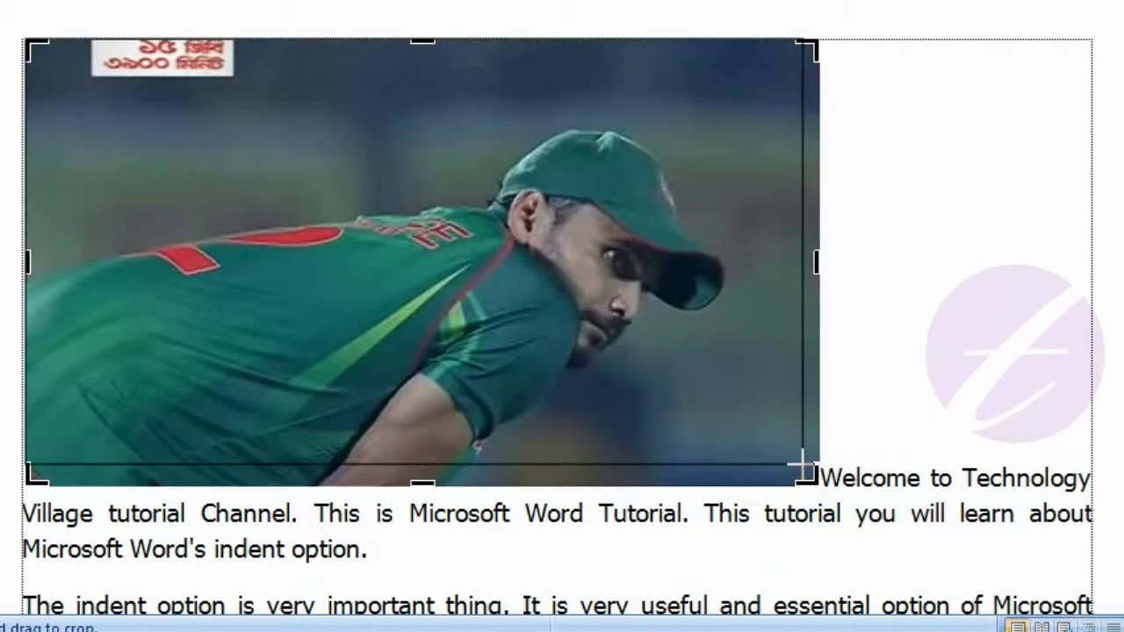
left_click_drag(801, 463, 802, 463)
left_click_drag(35, 51, 55, 104)
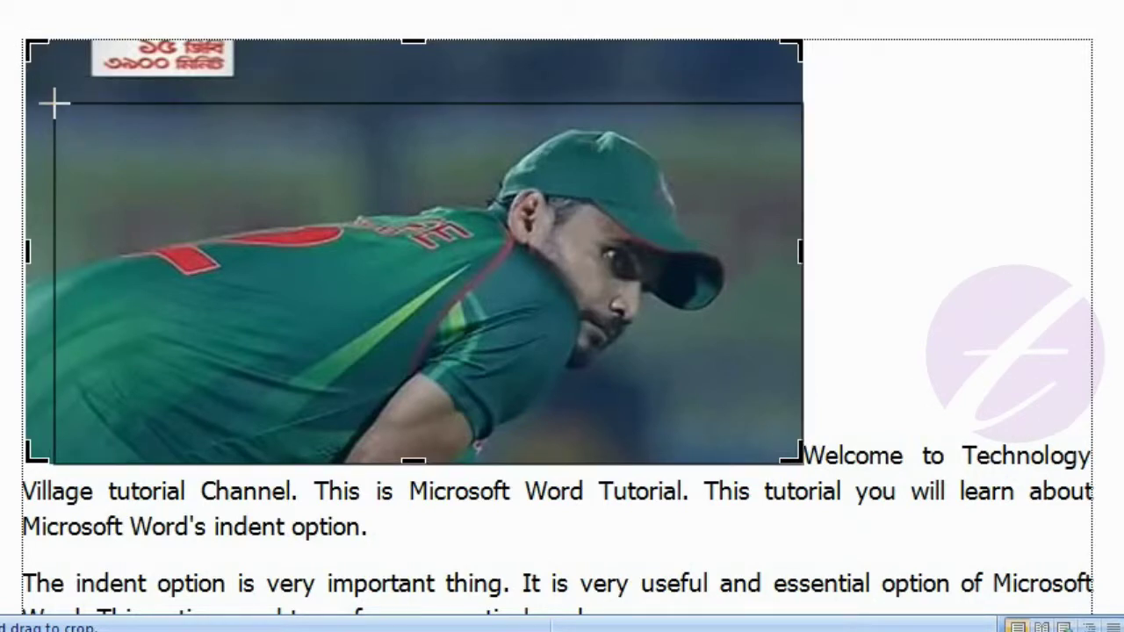
left_click_drag(54, 104, 55, 105)
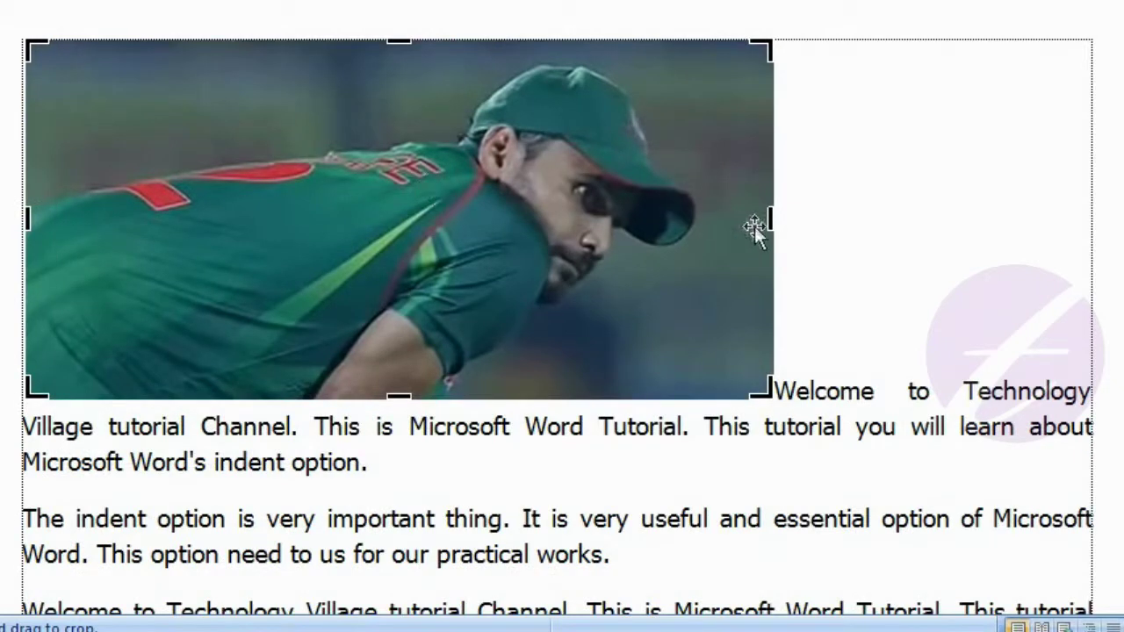
left_click_drag(770, 223, 718, 224)
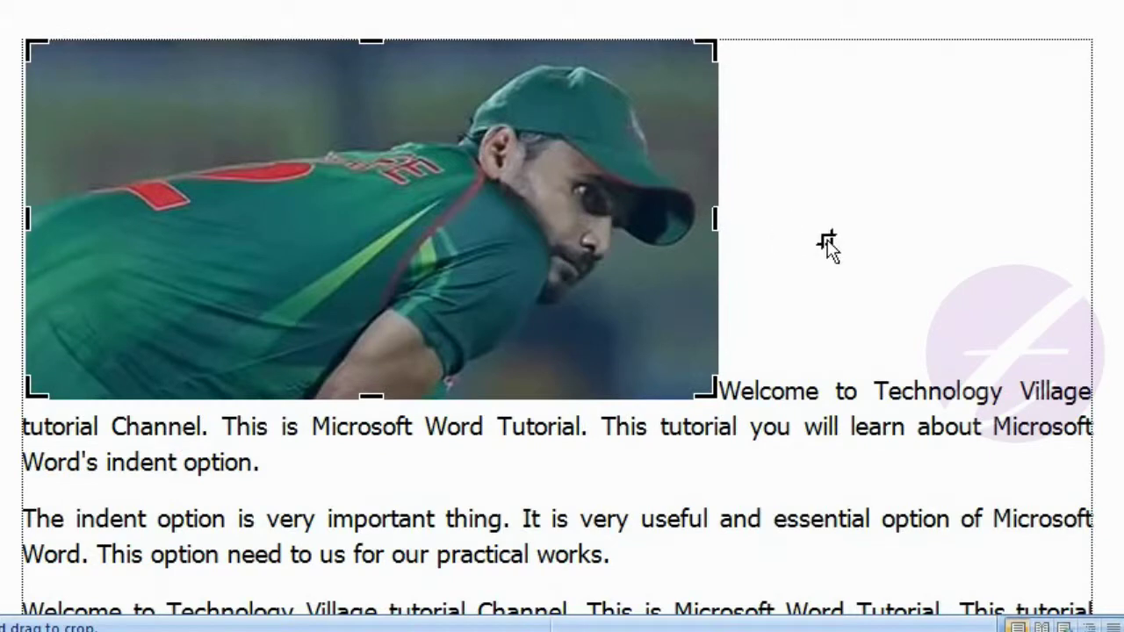